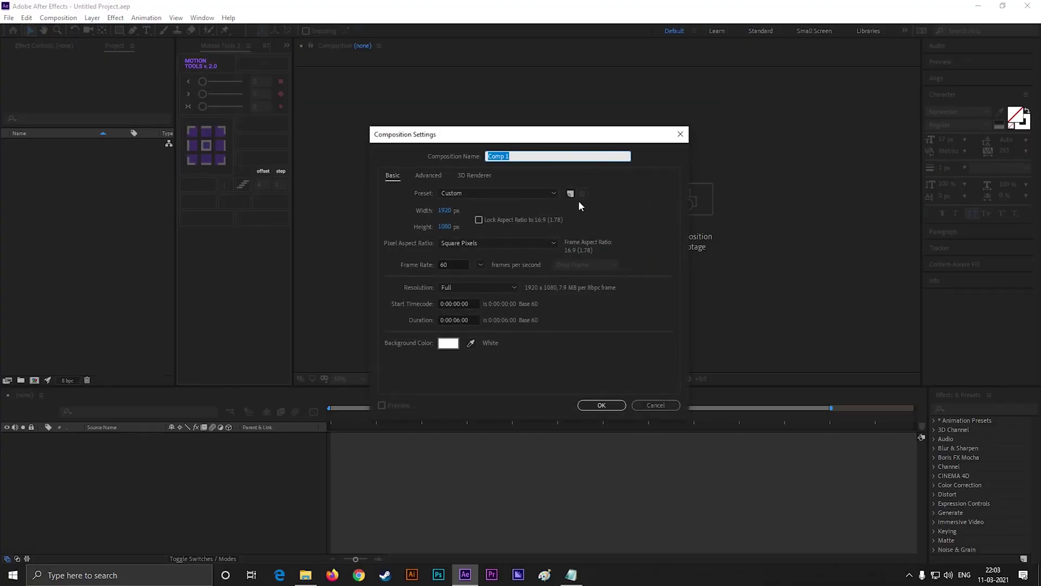
Create a 1920 × 1080 composition named Modern typo at 60 frames per second, lasting 6 seconds
type("Modern typo")
left_click(597, 407)
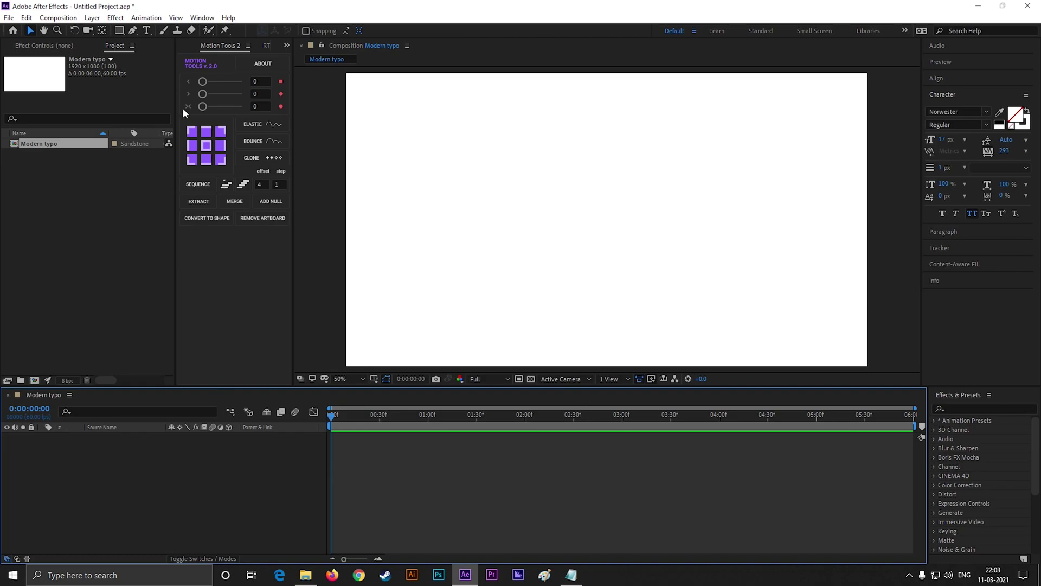
Draw a large red circle with the Ellipse tool near the centre of the composition
left_click(120, 31)
key("q")
key("q")
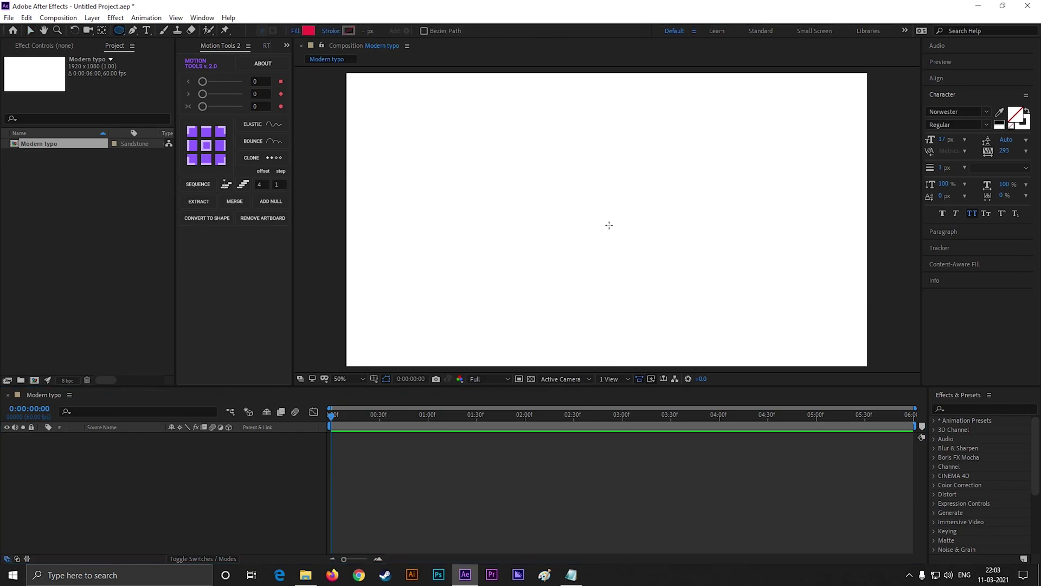
mouse_move(500, 138)
left_mouse_down()
mouse_move(561, 205)
mouse_move(681, 294)
left_mouse_up()
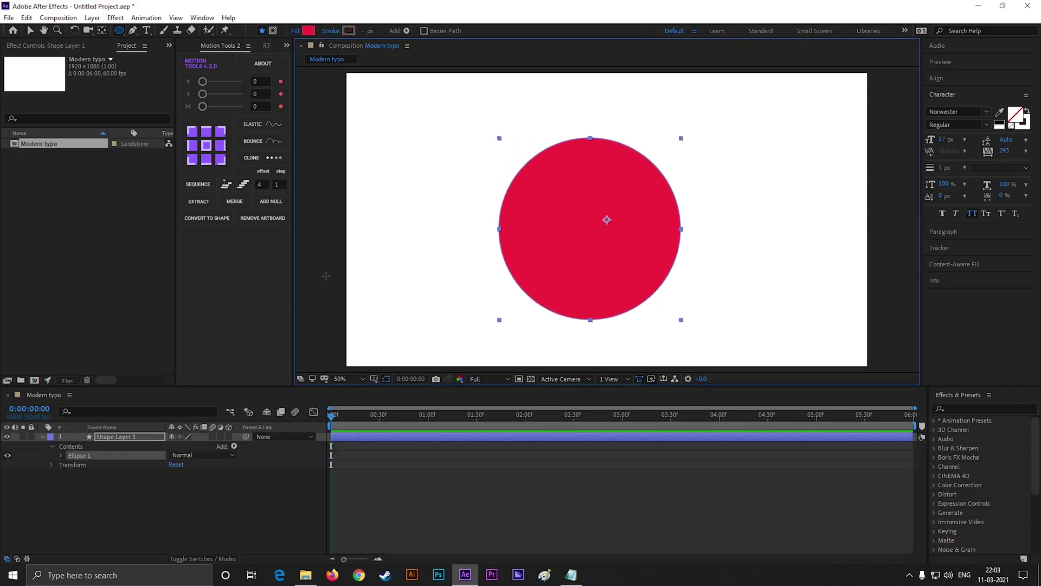
Centre the circle layer's anchor point on the shape and align the layer horizontally and vertically to the composition's centre
left_click(105, 478)
left_click(116, 436)
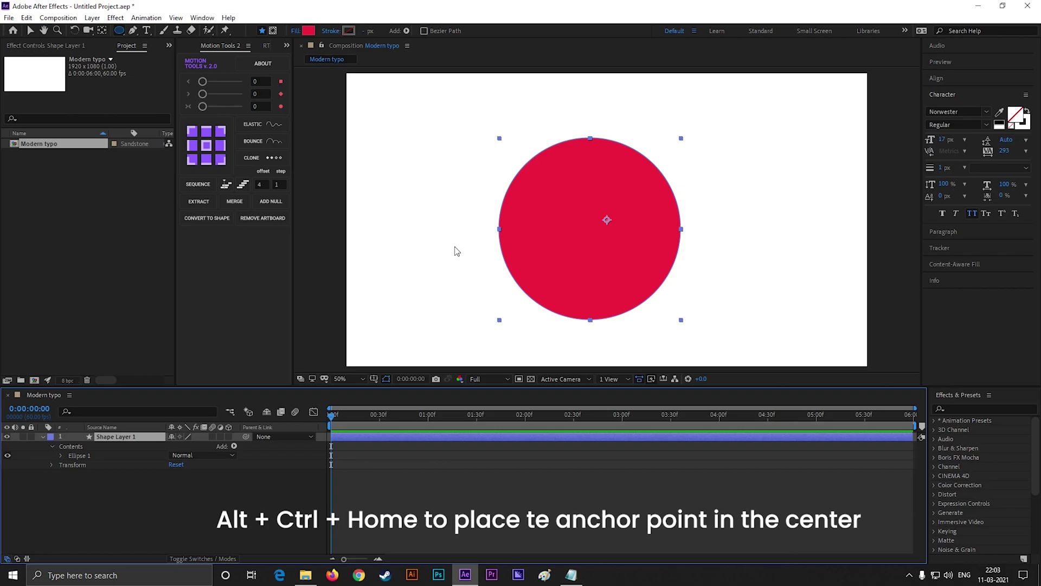
left_click(30, 30)
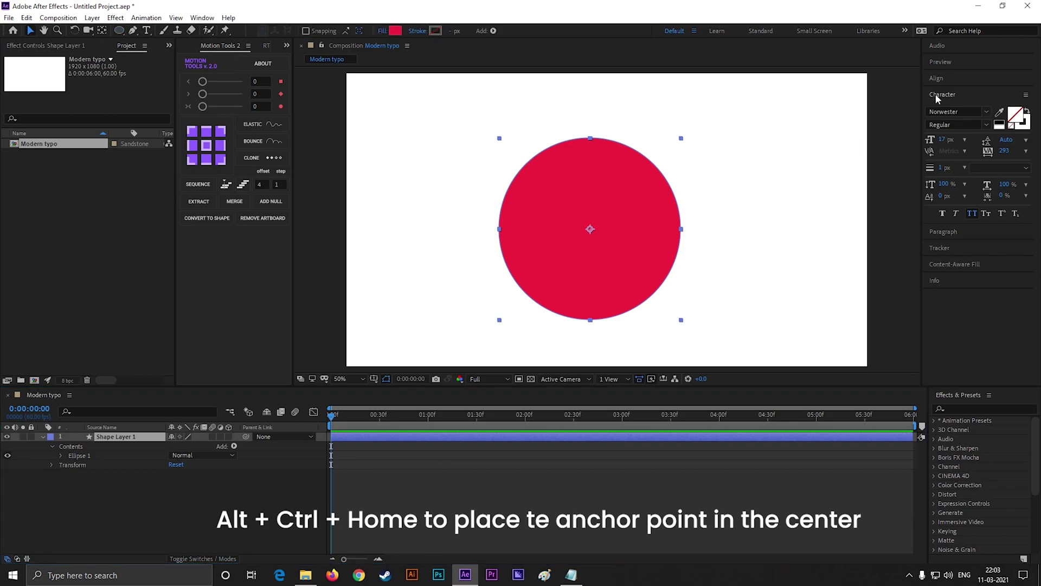
left_click(936, 78)
left_click(951, 105)
left_click(1007, 105)
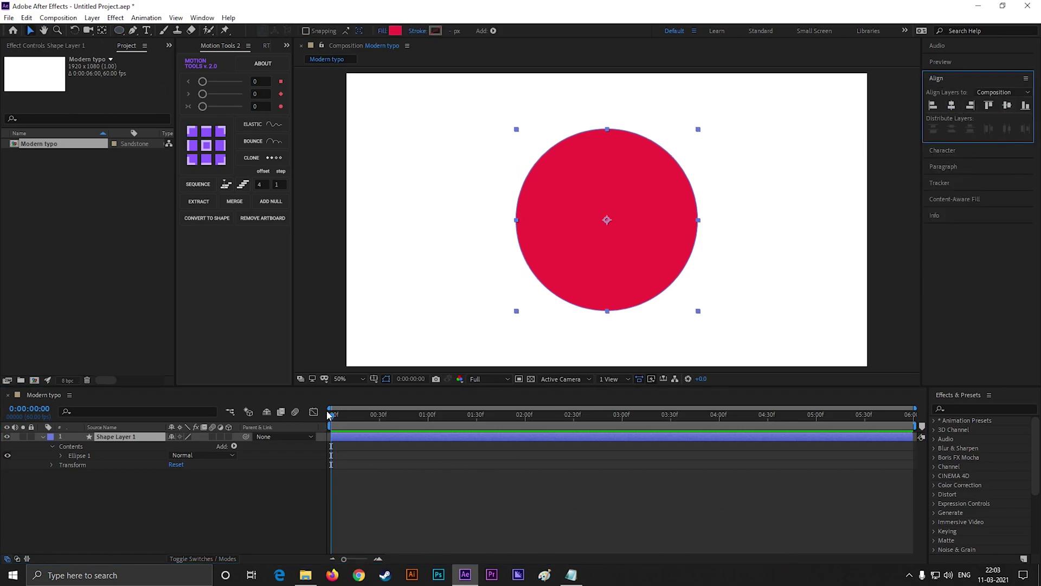
Add a Scale keyframe to the circle layer at 0:00:00:07 with a value of 0%
mouse_move(327, 415)
left_mouse_down()
mouse_move(364, 421)
mouse_move(342, 429)
left_mouse_up()
left_click(178, 487)
left_click(142, 438)
key("s")
left_click(70, 446)
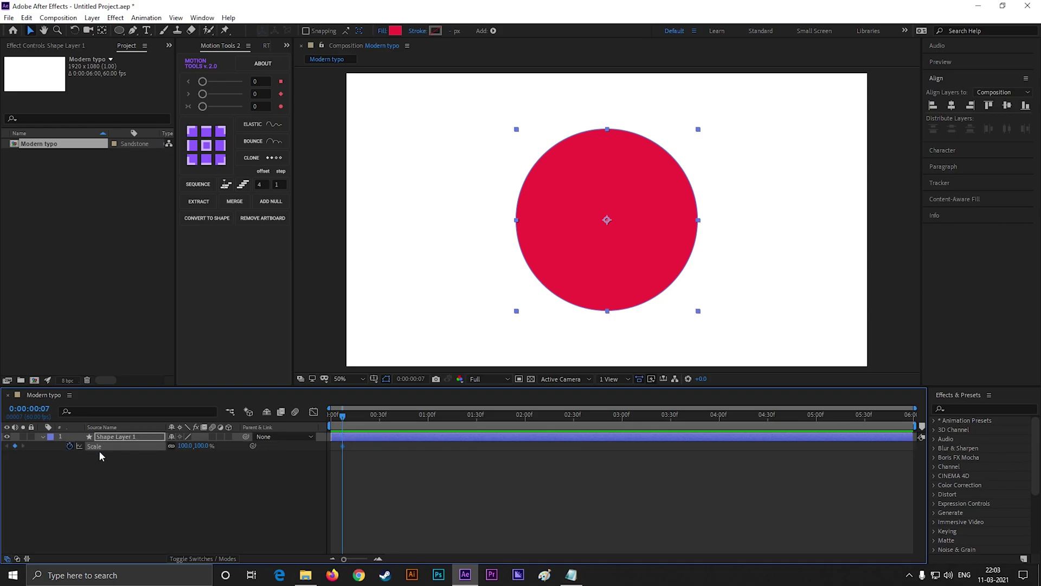
type("0")
key("Return")
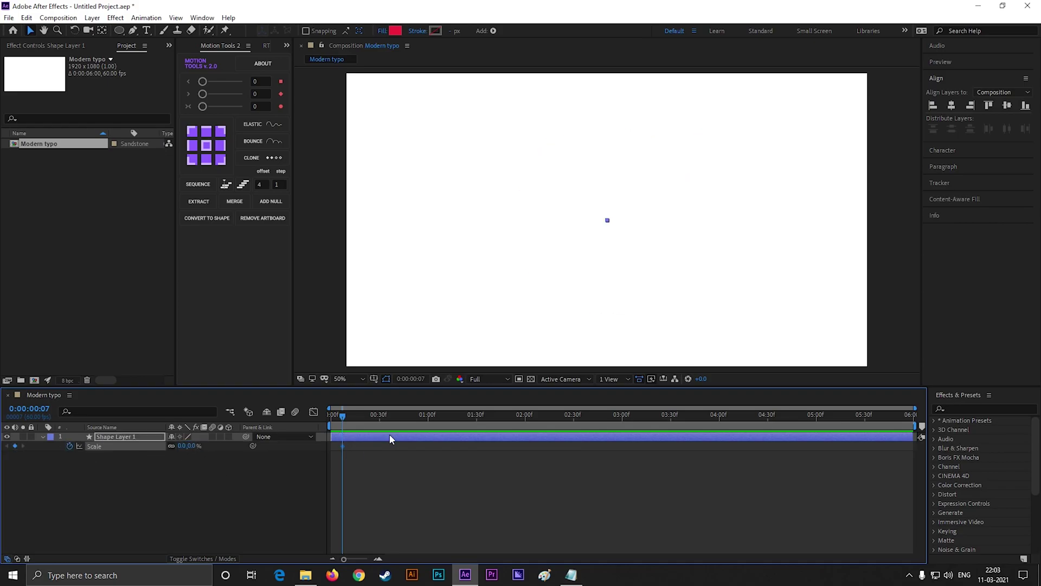
Move the 0% Scale keyframe to frame 10 and add a Scale keyframe of 102% at 0:00:00:50
left_click_drag(344, 415, 428, 419)
key("equal")
left_click_drag(462, 558, 430, 557)
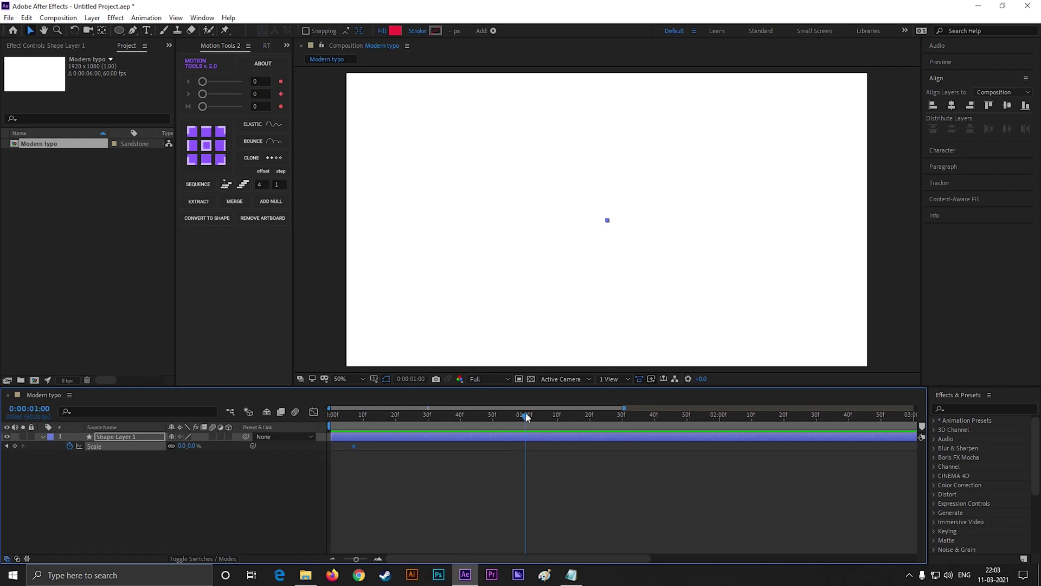
left_click_drag(353, 446, 363, 446)
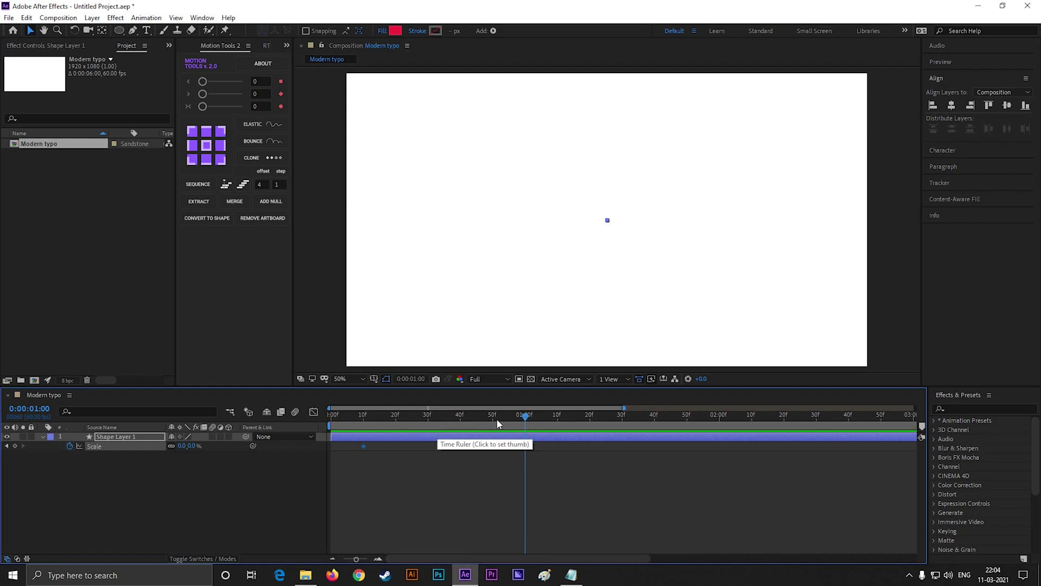
left_click_drag(525, 416, 492, 426)
left_click_drag(192, 448, 263, 449)
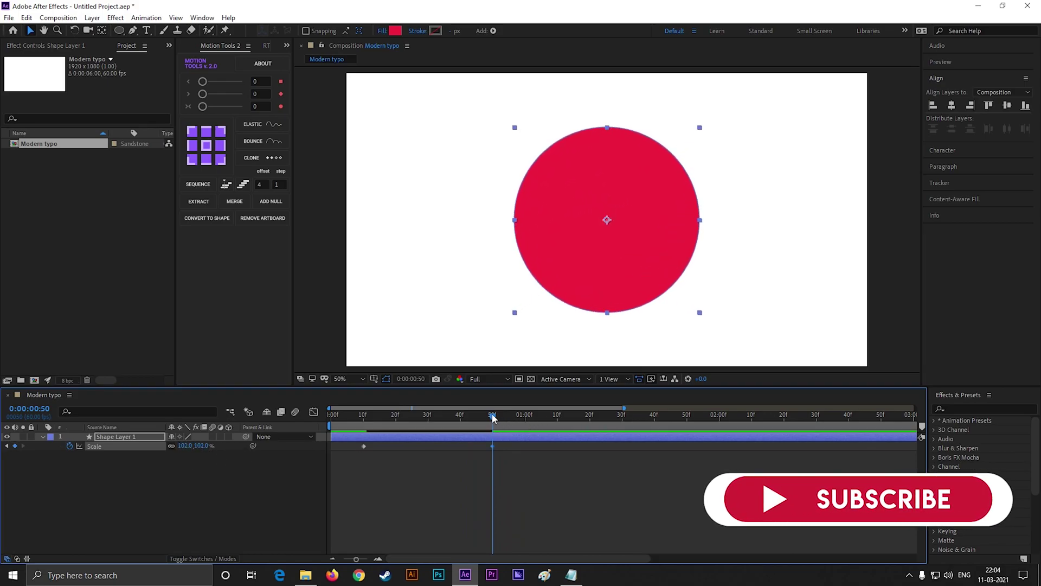
Add a third Scale keyframe of 451% at 0:00:01:30 so the circle fills the whole frame
left_click_drag(492, 423, 622, 428)
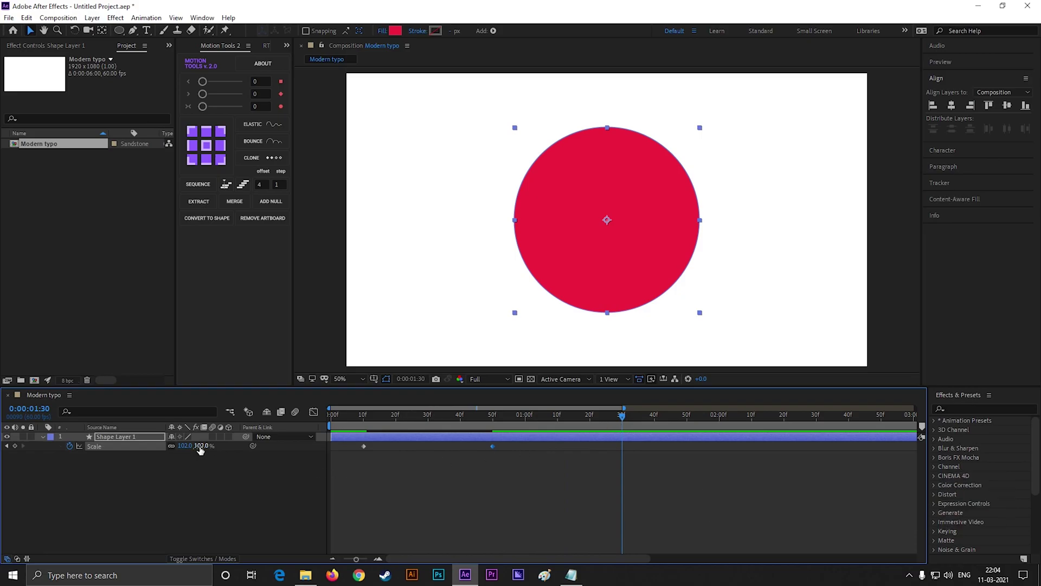
left_click_drag(196, 446, 651, 451)
left_click(504, 498)
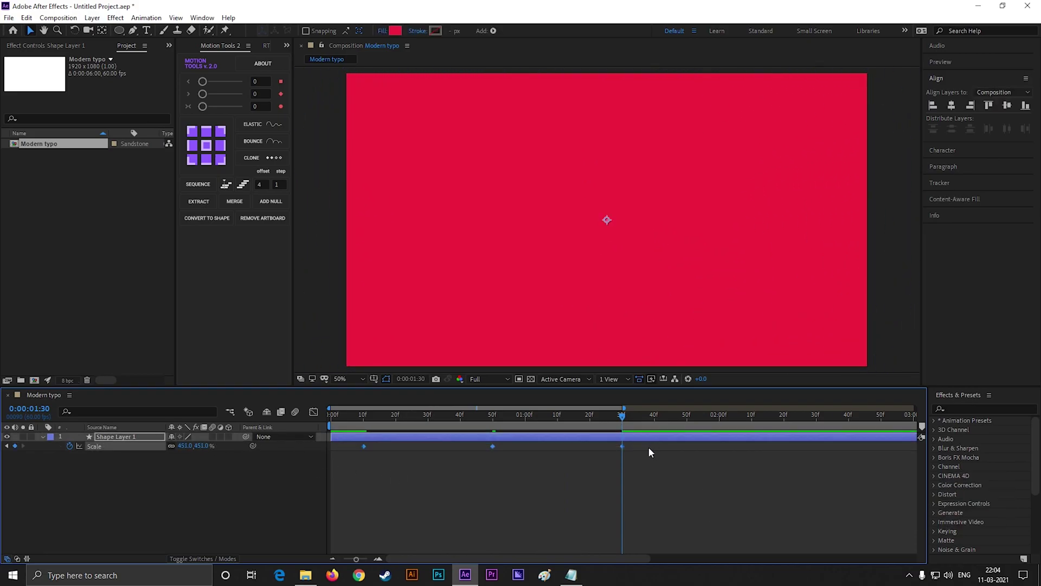
Lengthen the Scale keyframes' easing handles in the speed graph to form sharp peaks midway between keyframes, and preview the animation
left_click(314, 411)
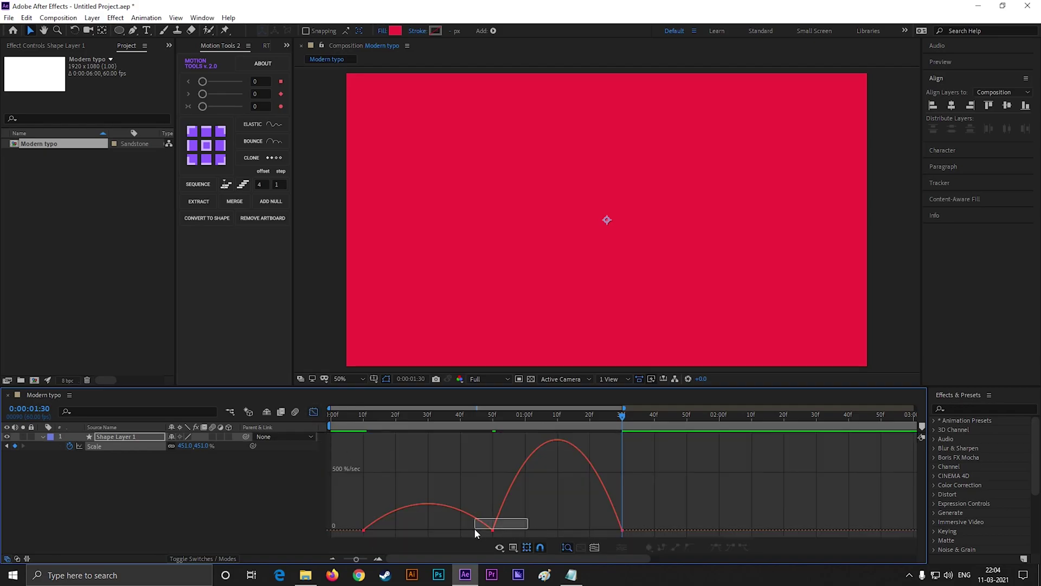
left_click_drag(475, 528, 477, 530)
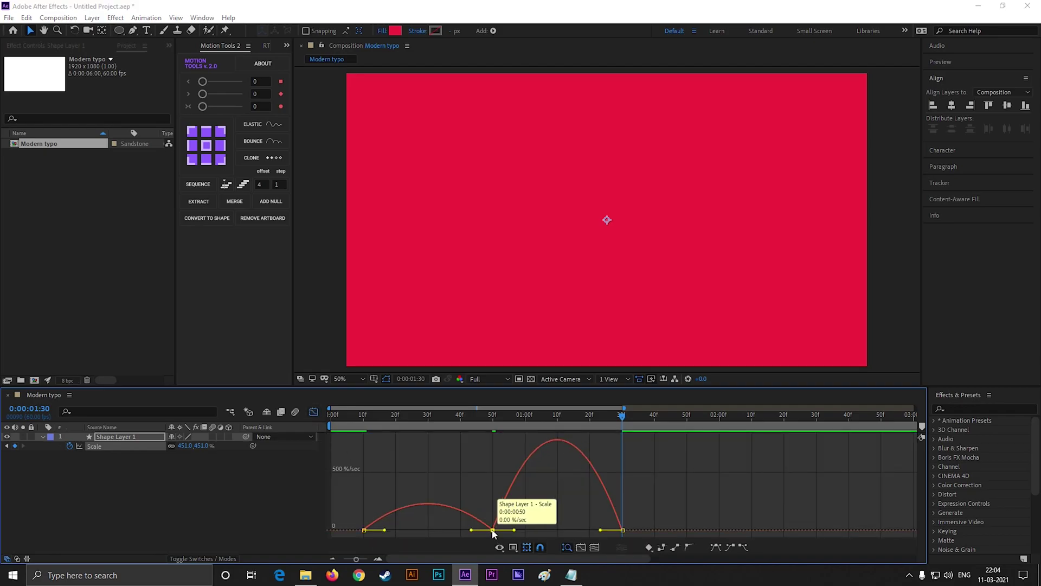
key("ctrl+shift+k")
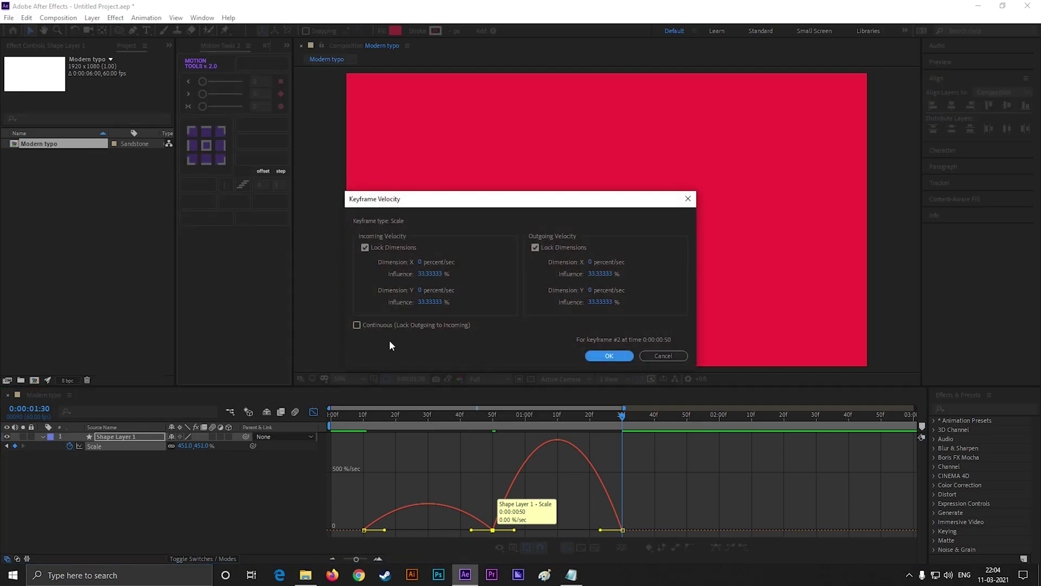
left_click(595, 357)
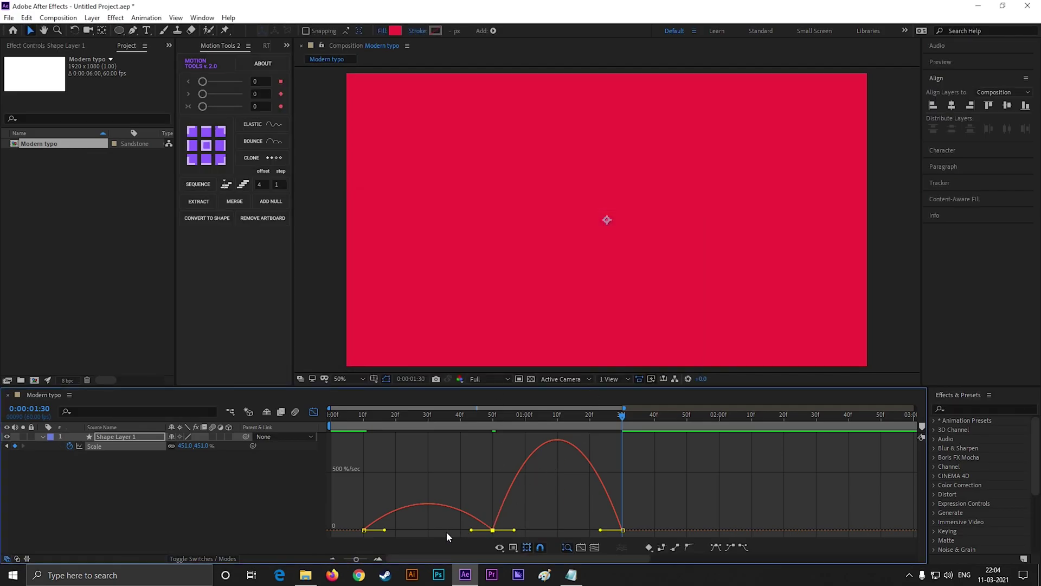
left_click_drag(386, 532, 429, 530)
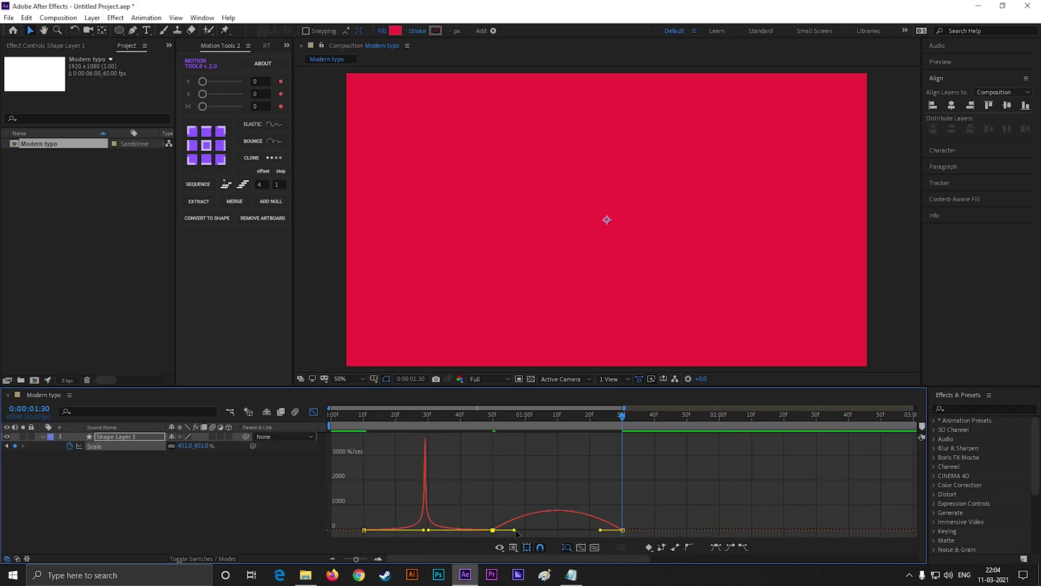
left_click_drag(515, 530, 558, 530)
key("space")
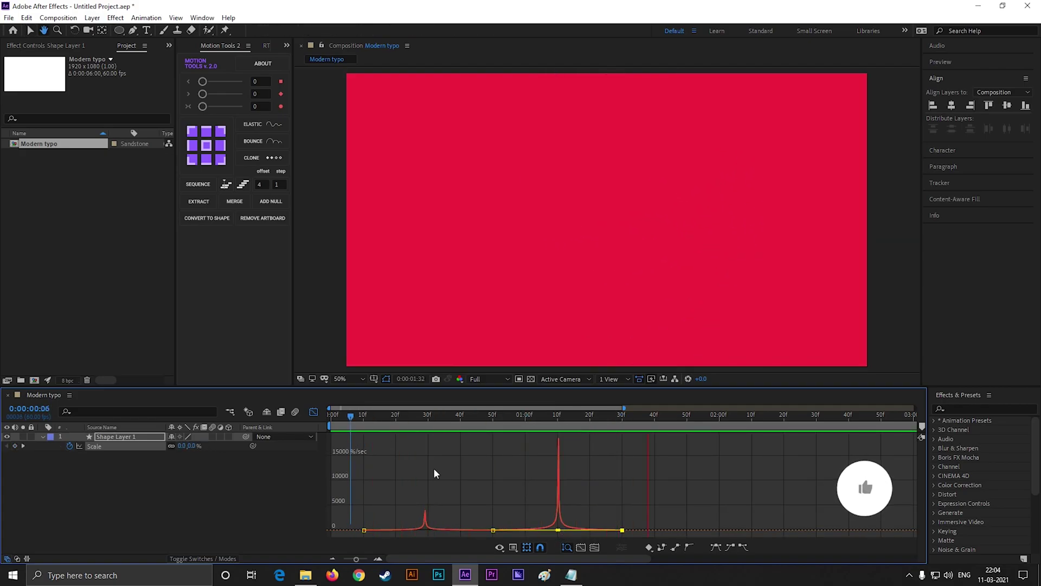
Rename the circle's shape layer to circle 1
left_click(154, 472)
left_click(122, 438)
right_click(121, 439)
left_click(139, 426)
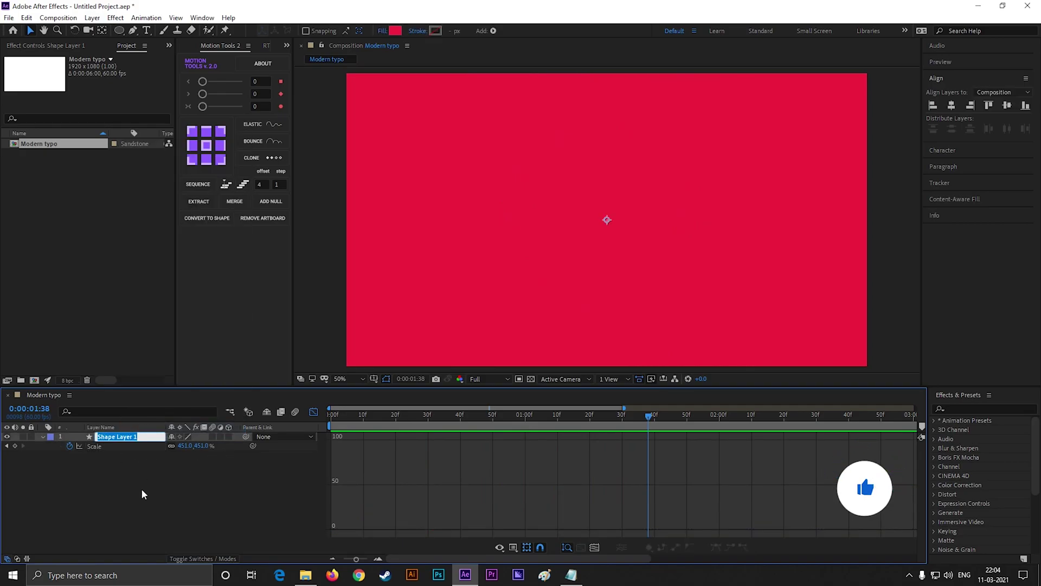
type("circle")
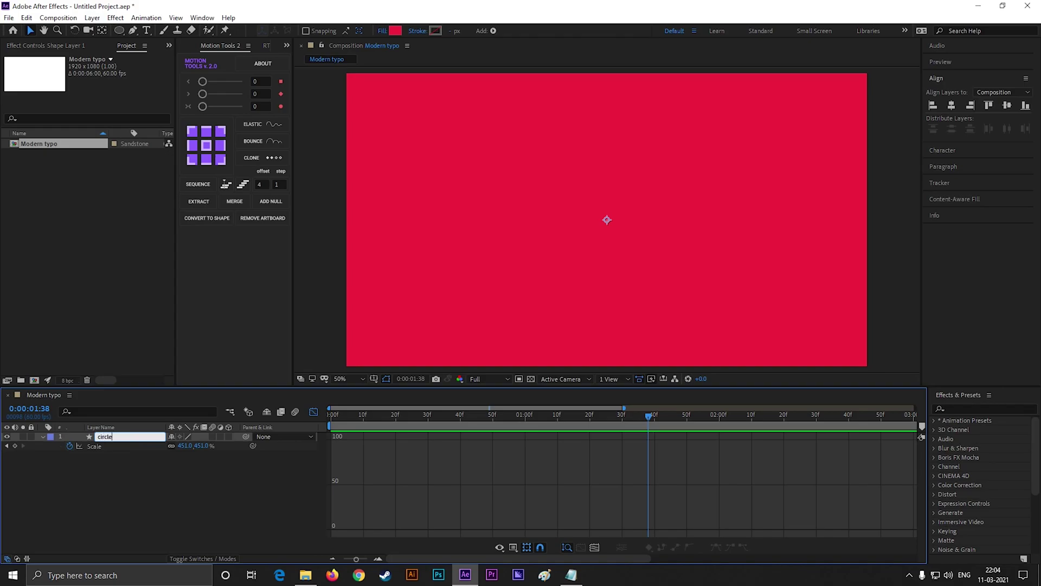
type(" 1")
key("Return")
Duplicate the circle 1 layer and shift the copy in the timeline to start at 0:00:00:50
key("ctrl+d")
left_click(313, 414)
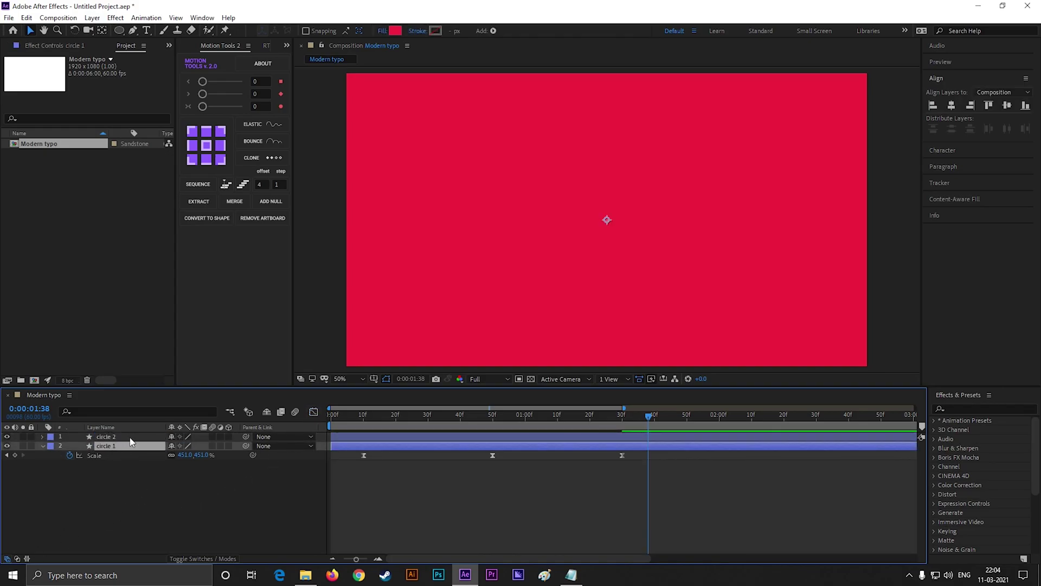
left_click_drag(366, 435, 528, 436)
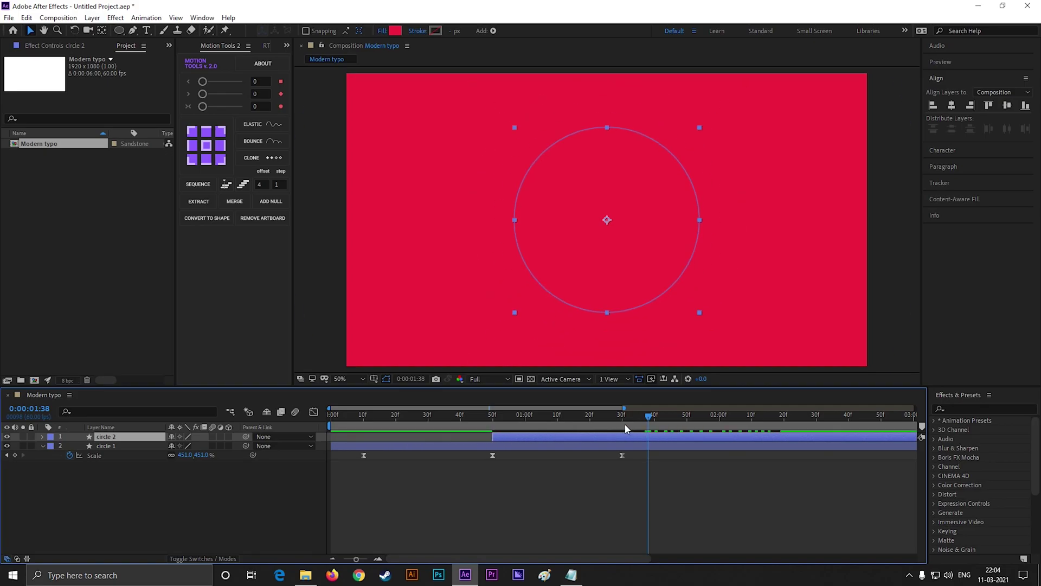
Copy the hex code EE8B3B from the Notepad file and apply it as the fill colour of circle 1
left_click(572, 575)
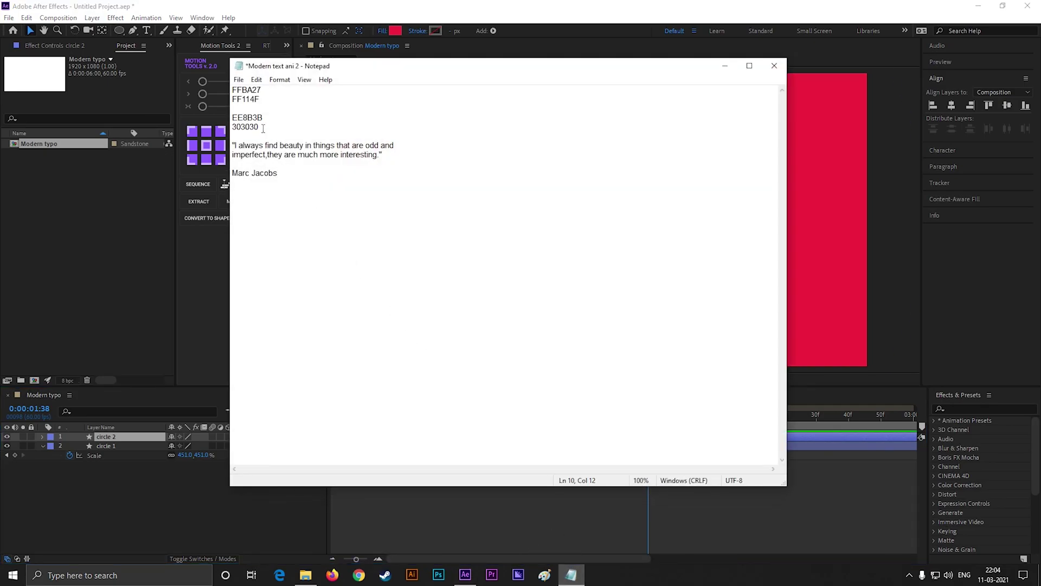
left_click_drag(264, 118, 232, 116)
left_click(724, 65)
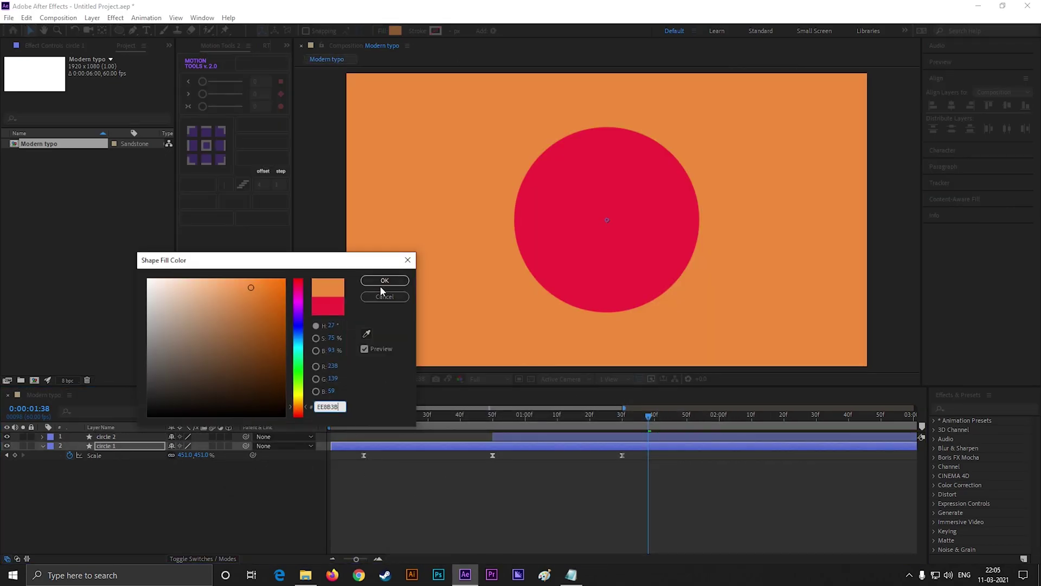
left_click(383, 279)
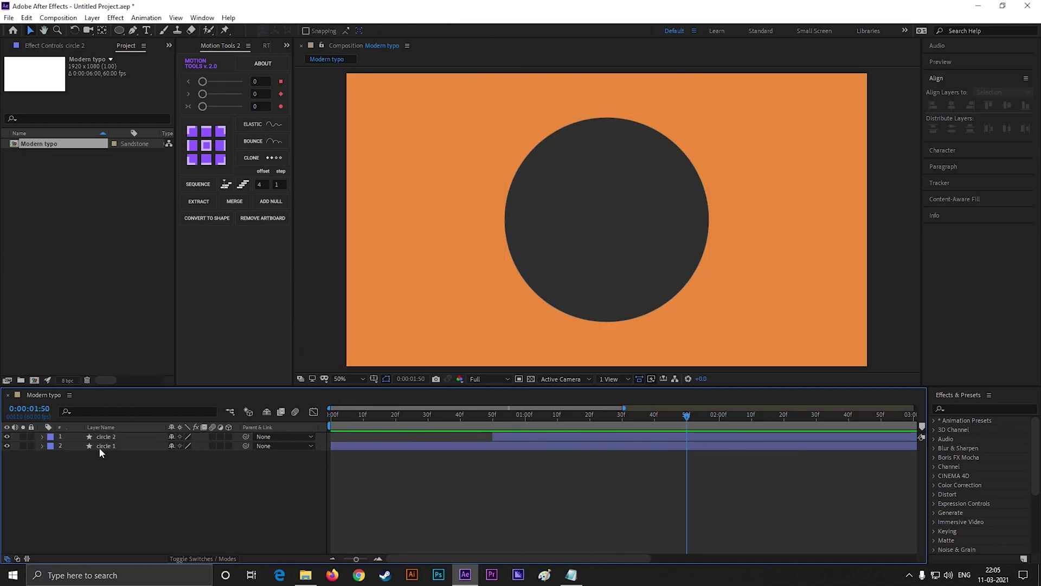
Preview the animation of the two circles from the start of the timeline
key("space")
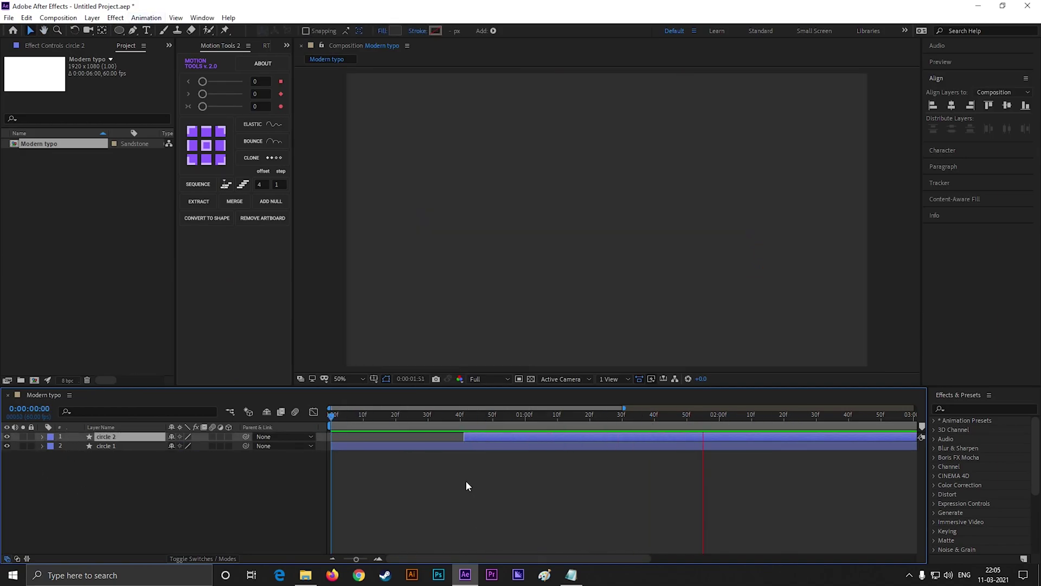
key("space")
left_click(461, 484)
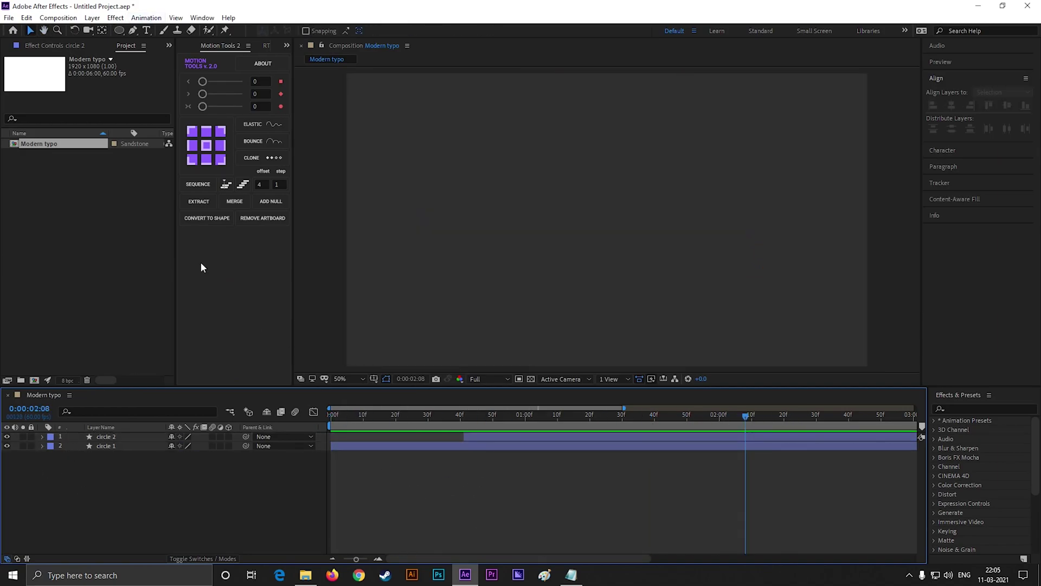
Add a text layer reading "FASHION." with the playhead at 0:00:02:00, and place it enlarged near the frame's centre
left_click(146, 30)
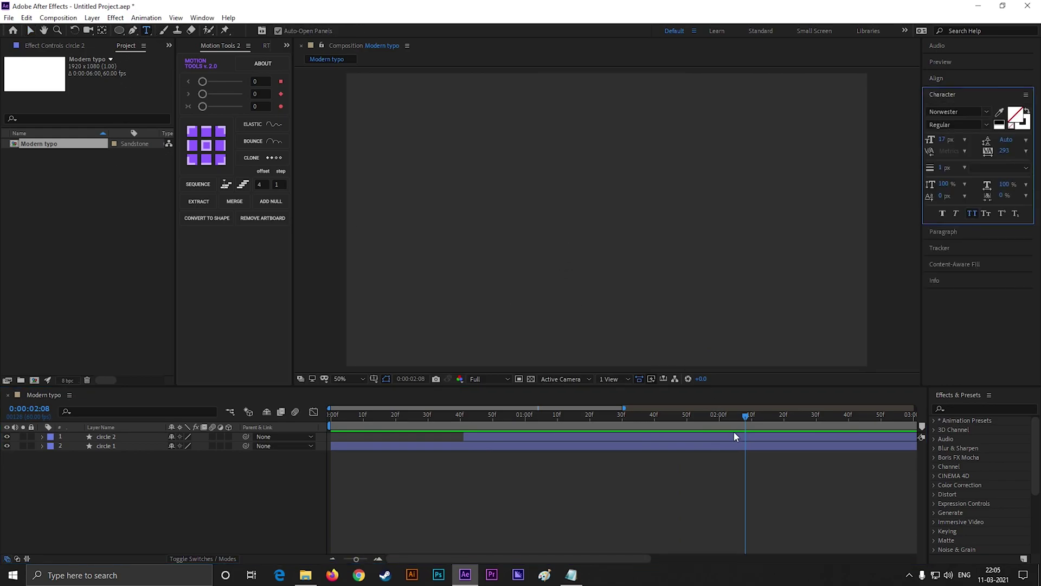
left_click_drag(735, 428, 719, 428)
left_click(536, 247)
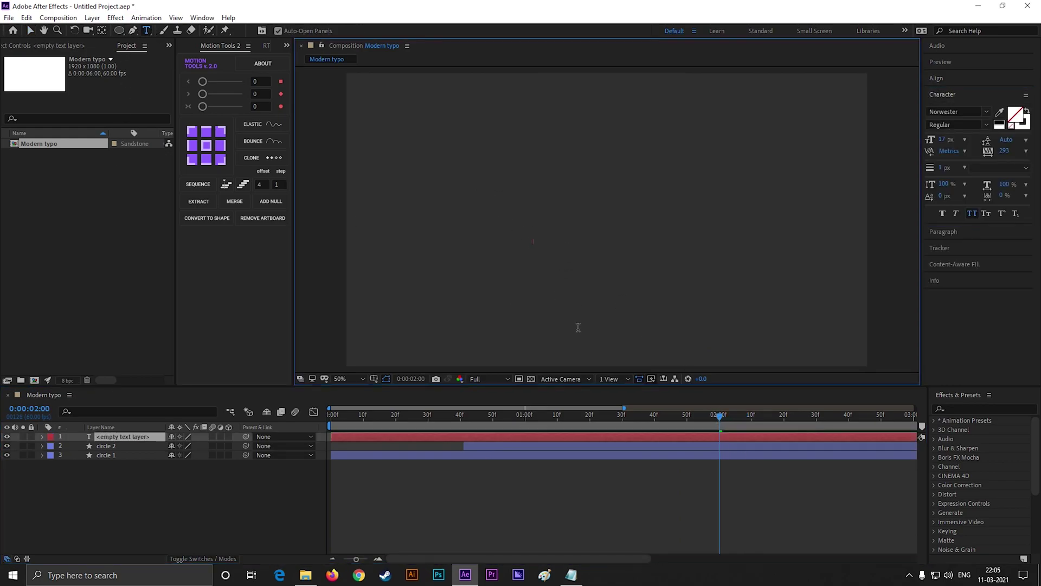
type("FASHION.")
key("Escape")
key("v")
left_click_drag(600, 228, 666, 229)
Set the FASHION. text to the Bebas font with 0 tracking and give it a white fill without a stroke
left_click(964, 112)
type("beb")
key("Return")
left_click(1005, 151)
type("0")
key("Return")
left_click(1027, 112)
left_click(1023, 122)
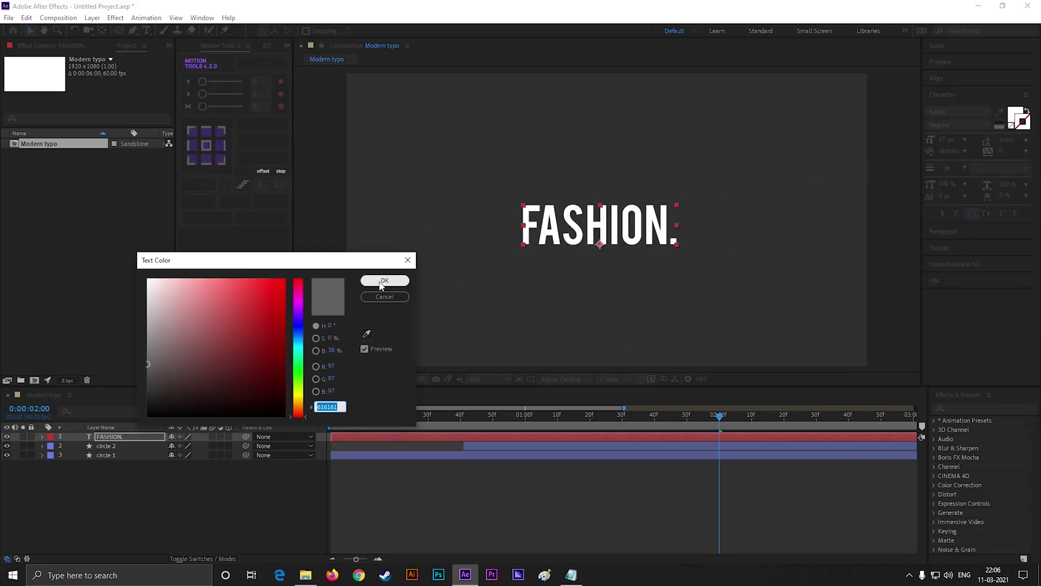
left_click_drag(165, 320, 139, 276)
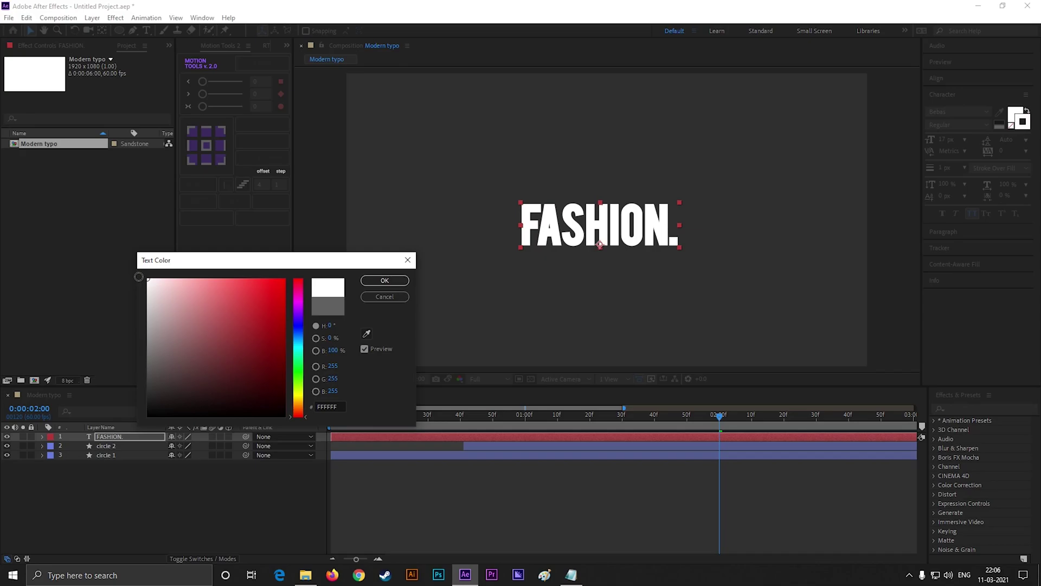
left_click(388, 296)
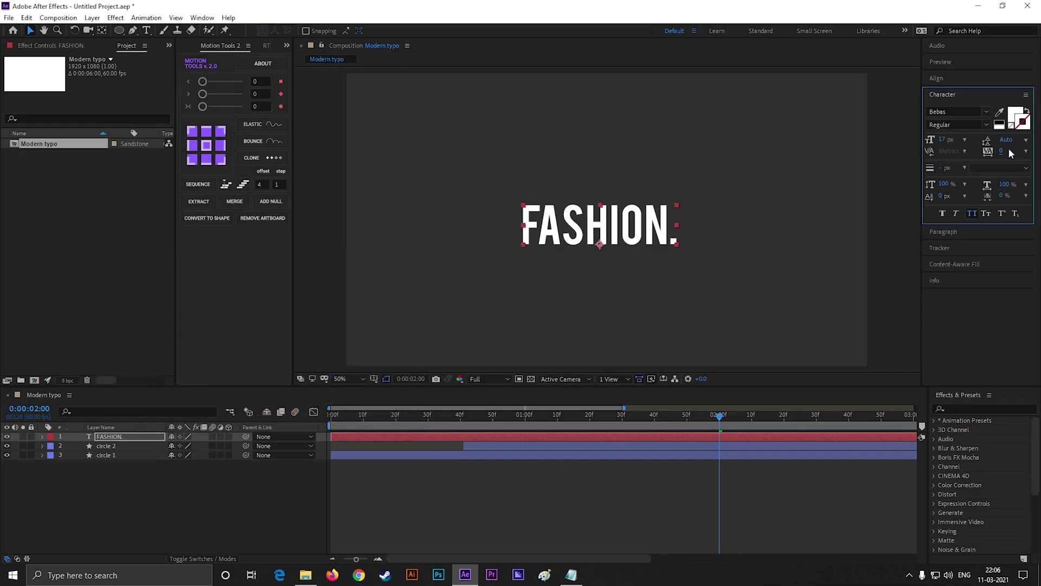
Set the FASHION. text's tracking to 1 and right-align its paragraph
left_click_drag(1002, 152, 1002, 152)
left_click(614, 464)
left_click(610, 237)
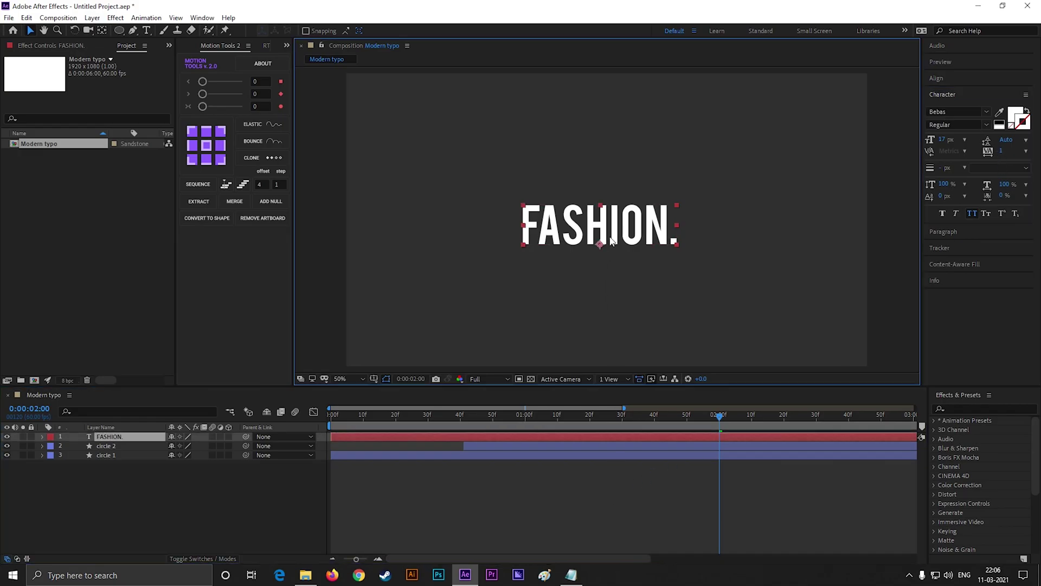
left_click(944, 232)
left_click(960, 127)
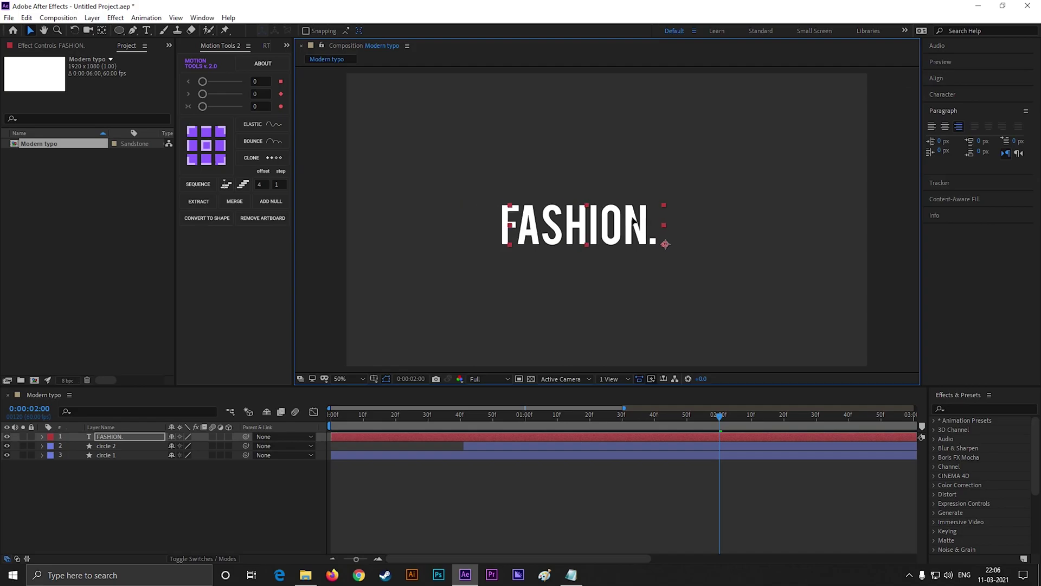
Move the FASHION. text near the frame's centre and give it a white stroke 0.5 px wide
left_click_drag(626, 221, 632, 221)
left_click(144, 500)
left_click(125, 437)
left_click(945, 94)
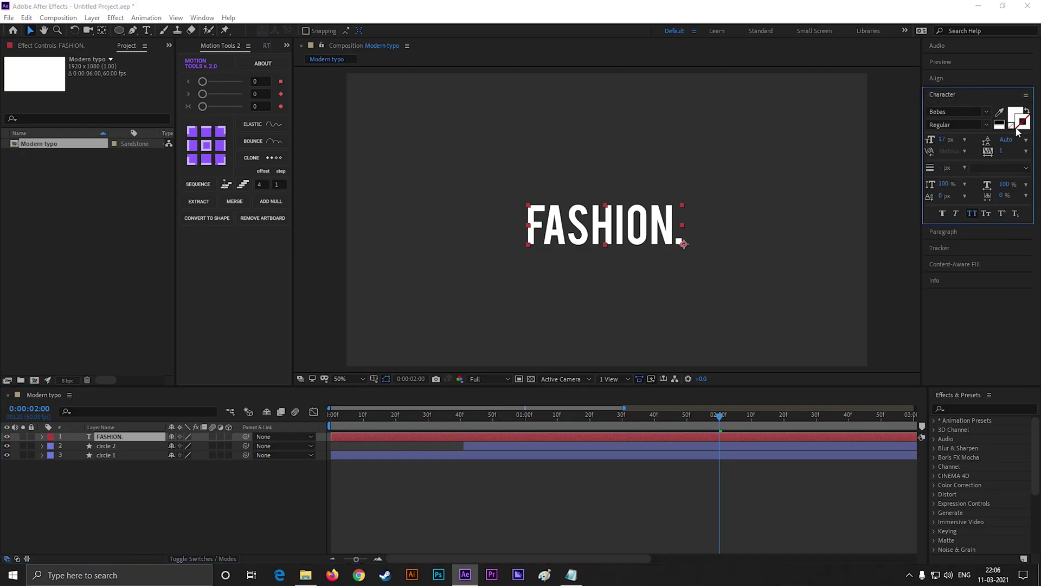
left_click(1015, 116)
left_click(146, 277)
left_click(385, 280)
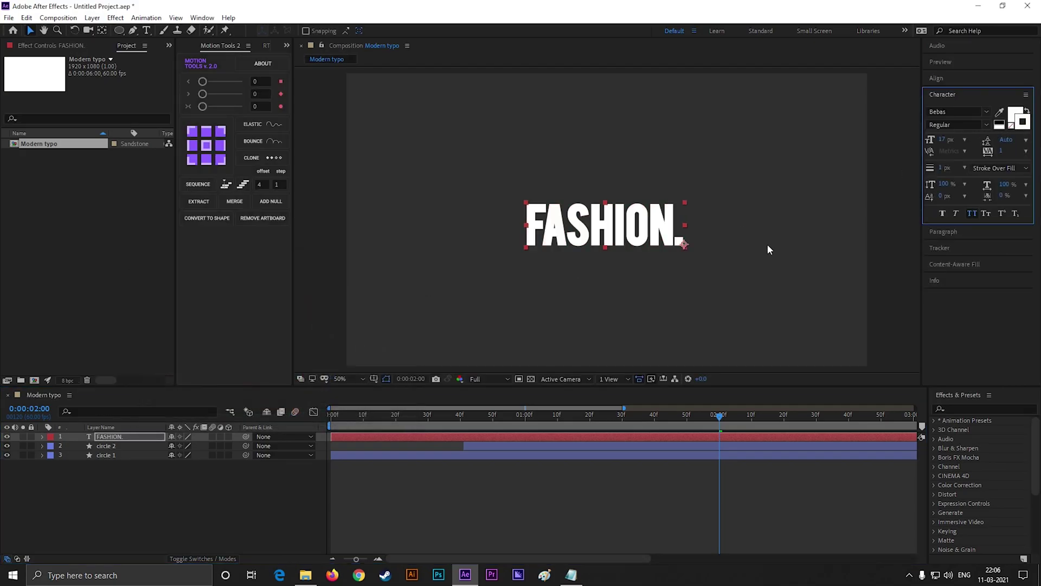
left_click(965, 167)
left_click(968, 178)
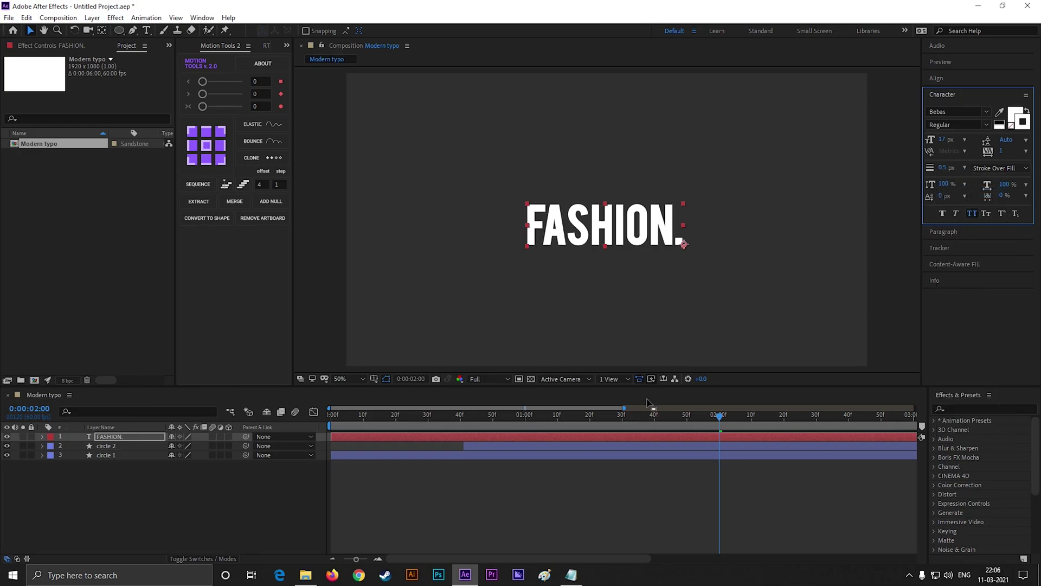
Enlarge the FASHION. text to a little over half the frame width and centre it horizontally and vertically in the composition
left_click(613, 483)
left_click(659, 244)
left_click_drag(683, 204, 734, 169)
left_click_drag(593, 217, 649, 227)
left_click(936, 78)
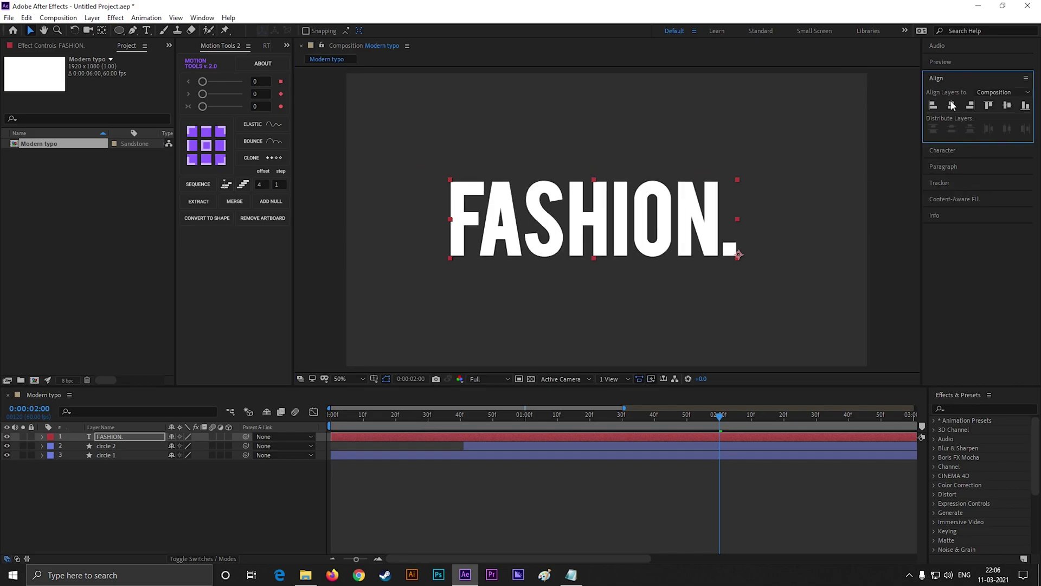
left_click(1004, 107)
left_click(952, 105)
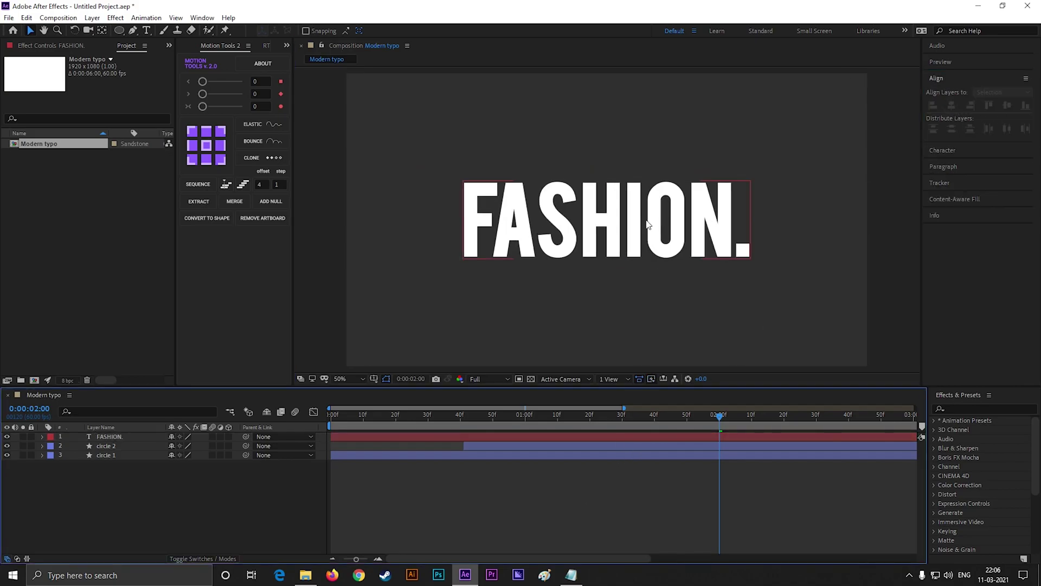
left_click(561, 504)
left_click(605, 233)
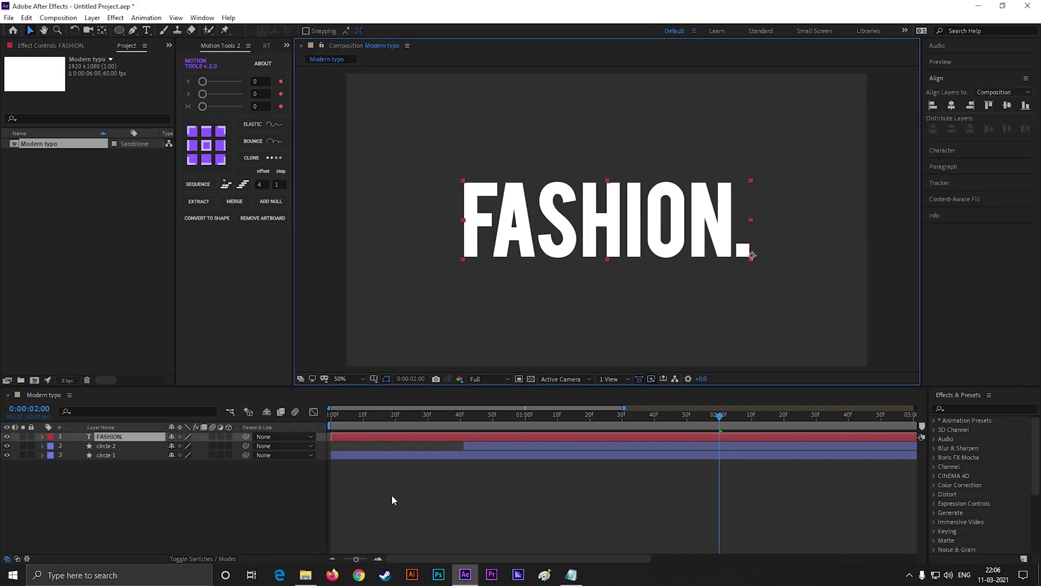
Add a Tracking text animator to the FASHION. layer and include Position and Opacity properties in that animator
left_click(213, 490)
left_click(122, 437)
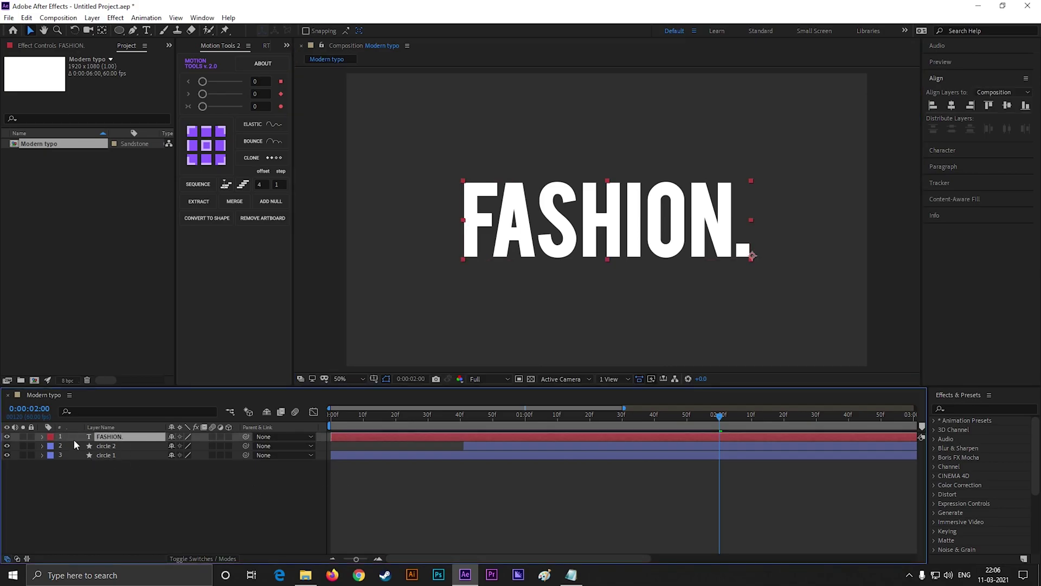
left_click(41, 438)
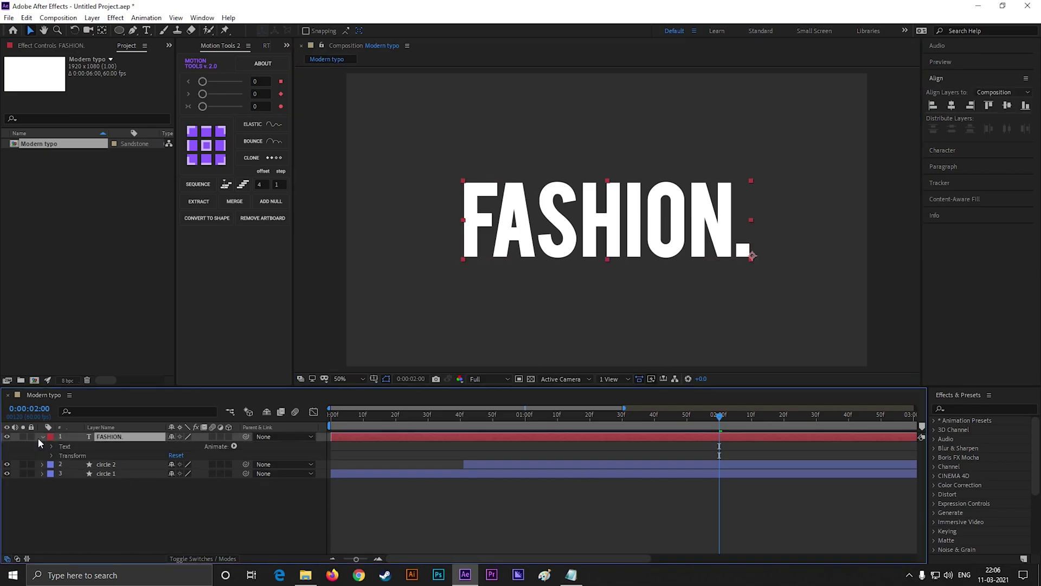
left_click(234, 447)
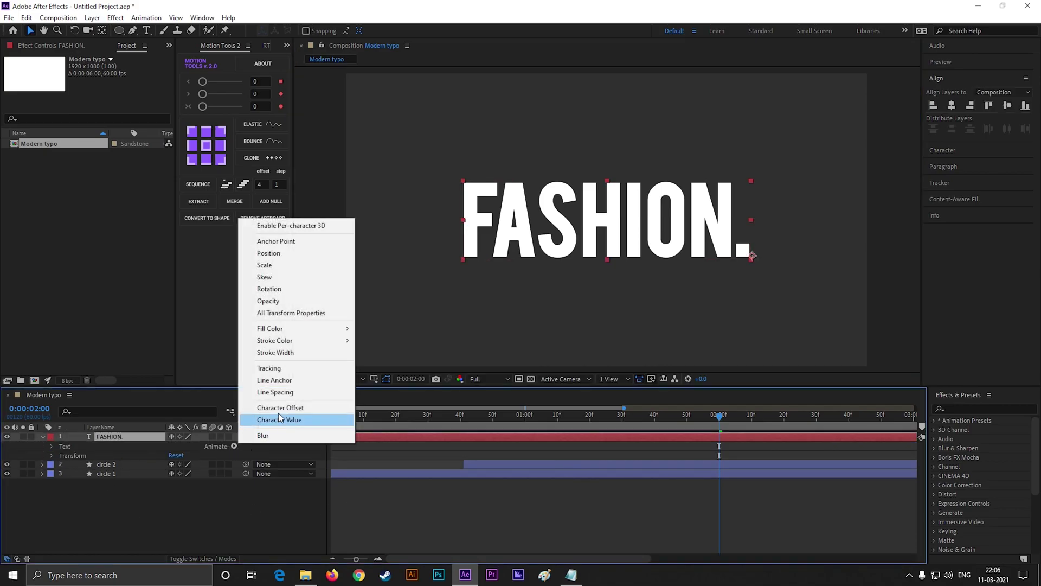
left_click(277, 368)
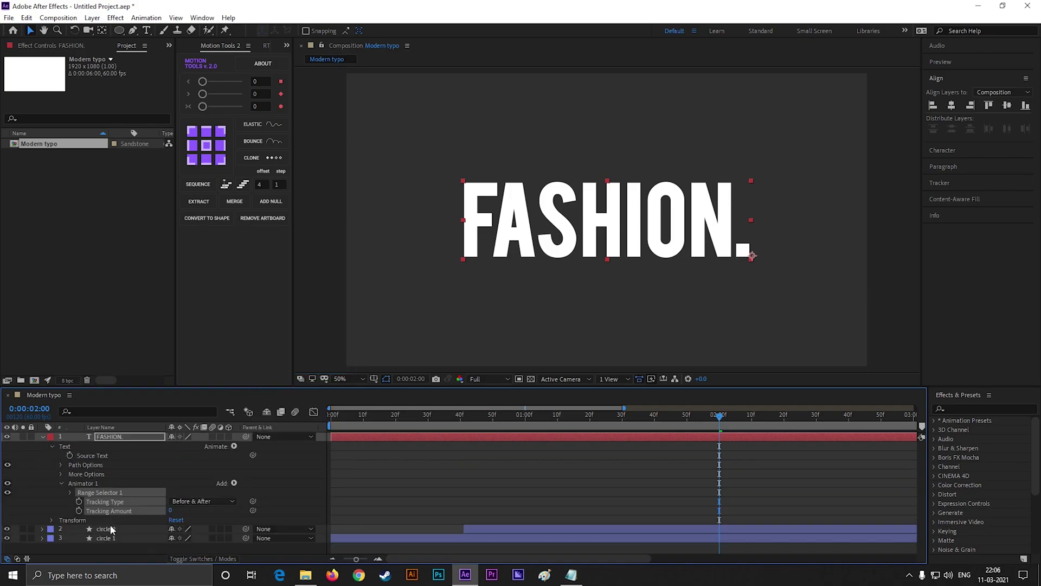
left_click(234, 484)
mouse_move(274, 487)
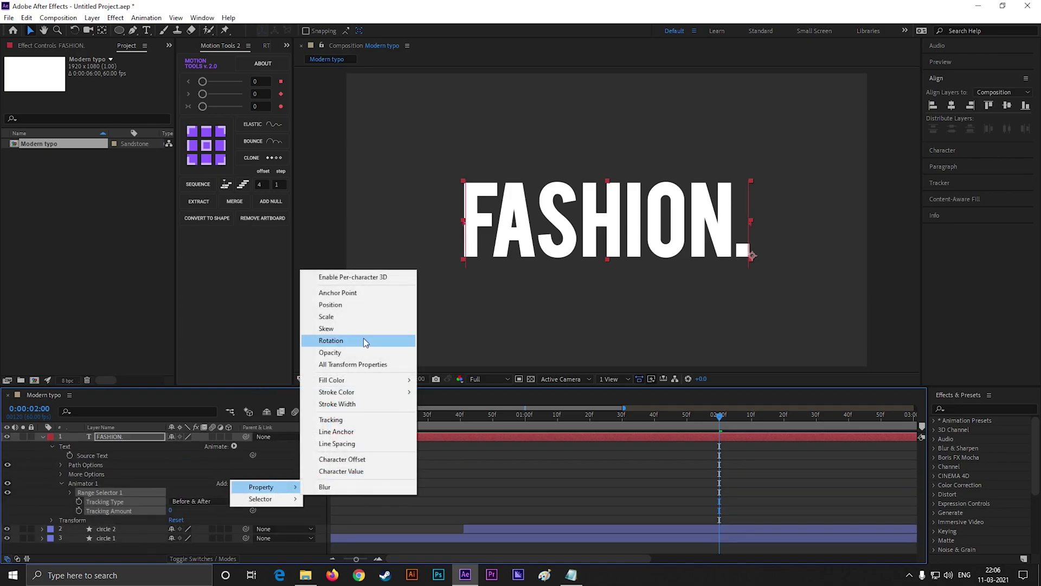
left_click(353, 305)
left_click(233, 484)
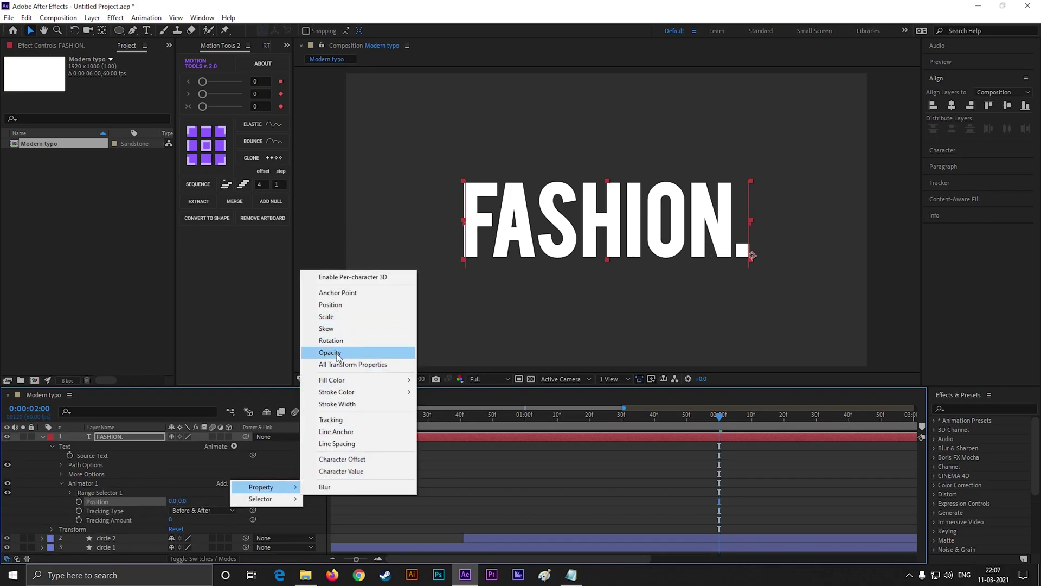
left_click(330, 352)
Set Animator 1's Position to 0, 23, its Tracking Amount to -8 and its Opacity to 0%
mouse_move(715, 422)
left_mouse_down()
mouse_move(601, 432)
mouse_move(720, 430)
left_mouse_up()
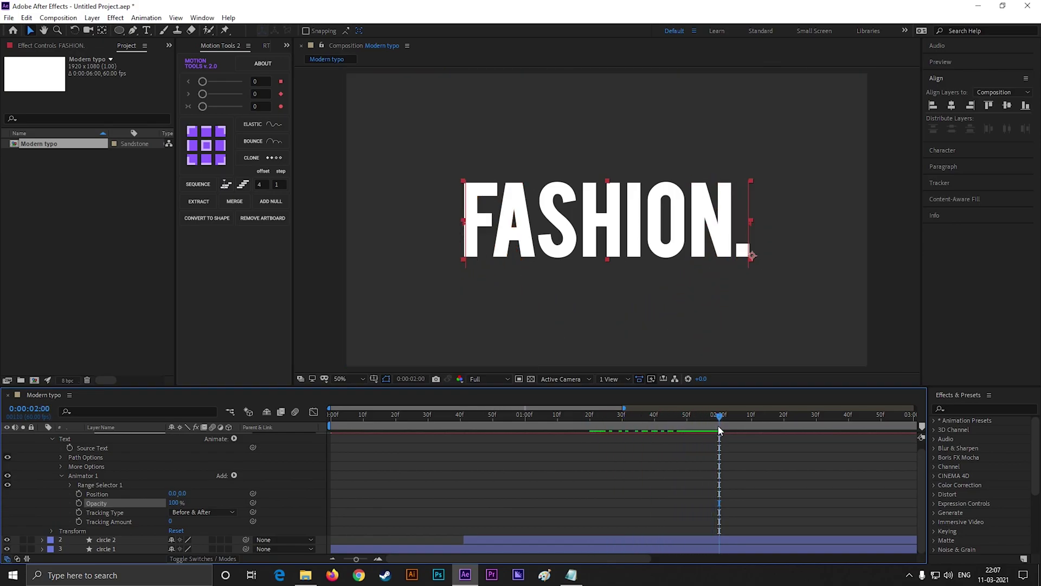
left_click_drag(181, 493, 194, 494)
left_click(174, 503)
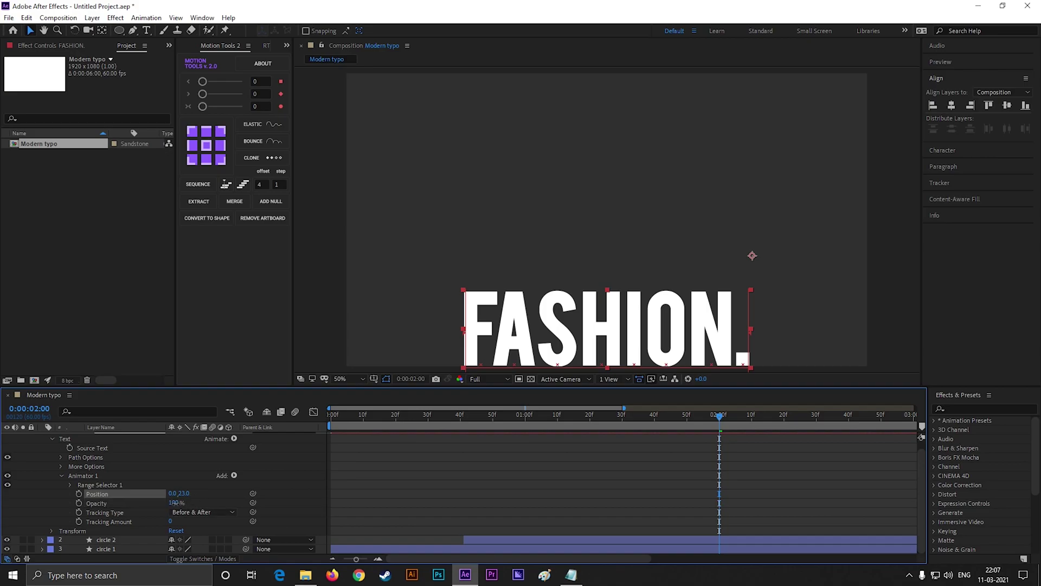
left_click_drag(172, 521, 163, 521)
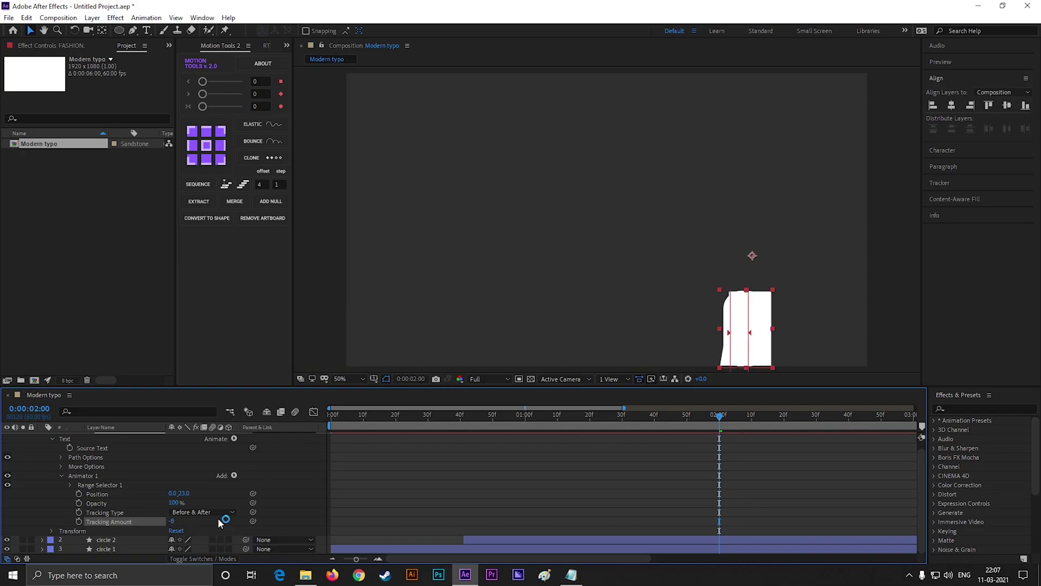
mouse_move(659, 299)
left_mouse_down()
mouse_move(665, 273)
mouse_move(667, 282)
left_mouse_up()
left_click_drag(171, 503, 80, 504)
Keyframe Range Selector 1's Start from 0% at 0:00:02:00 to 100% at 0:00:02:40
left_click(70, 485)
left_click(88, 494)
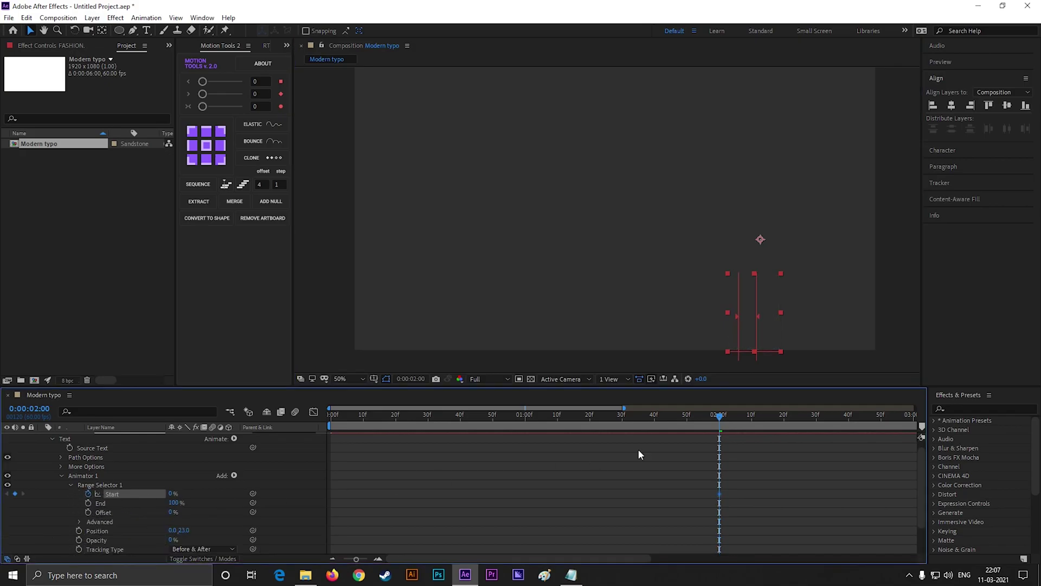
left_click_drag(730, 419, 849, 418)
left_click_drag(171, 494, 233, 495)
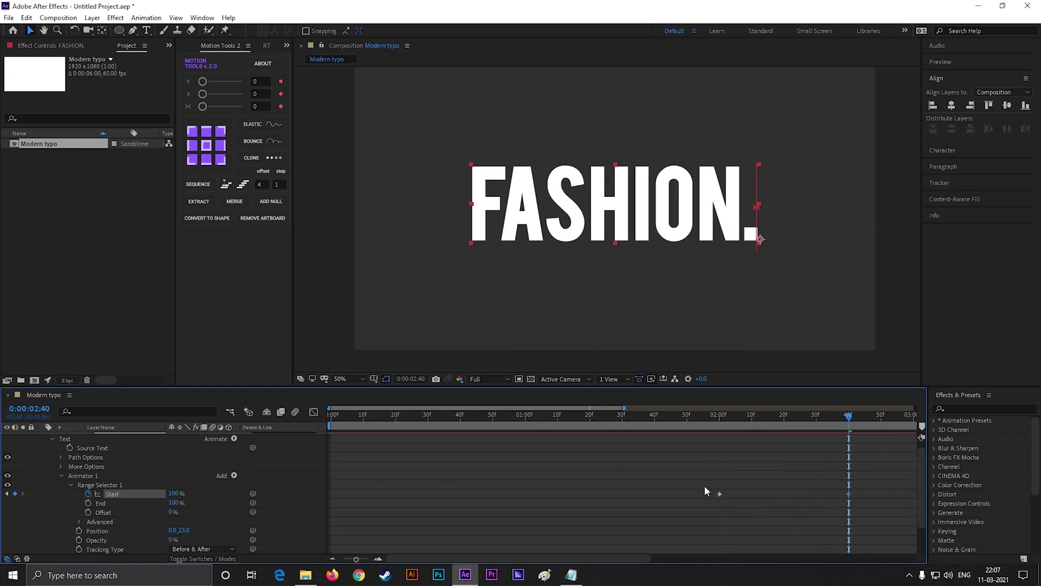
Preview the FASHION. text reveal from 0:00:01:45
left_click_drag(848, 423, 671, 427)
key("space")
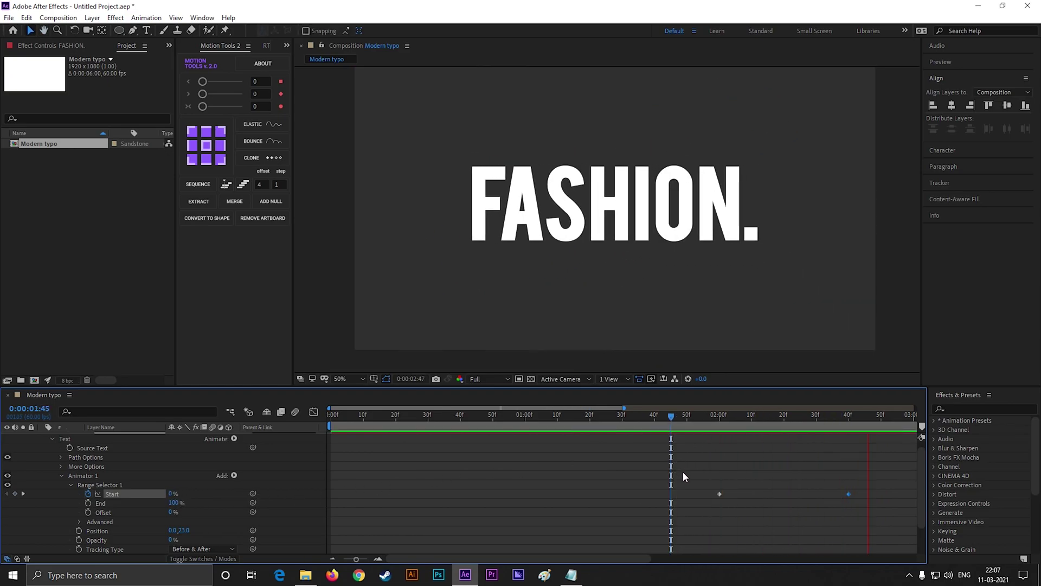
key("space")
Apply Easy Ease to both Start keyframes and pull their influence handles together into a sharp central speed peak
left_click_drag(685, 473, 353, 512)
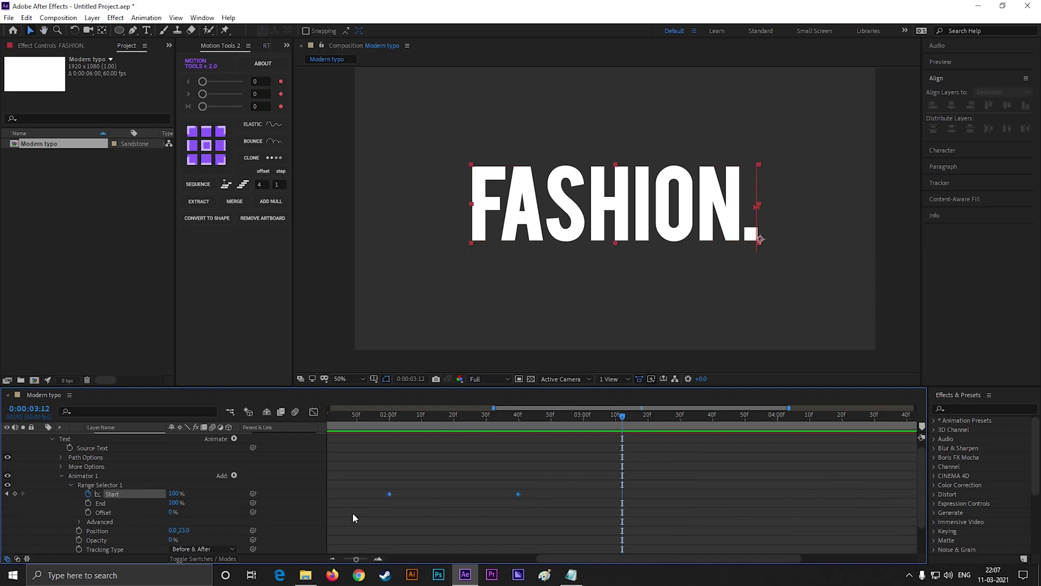
key("F9")
left_click(314, 412)
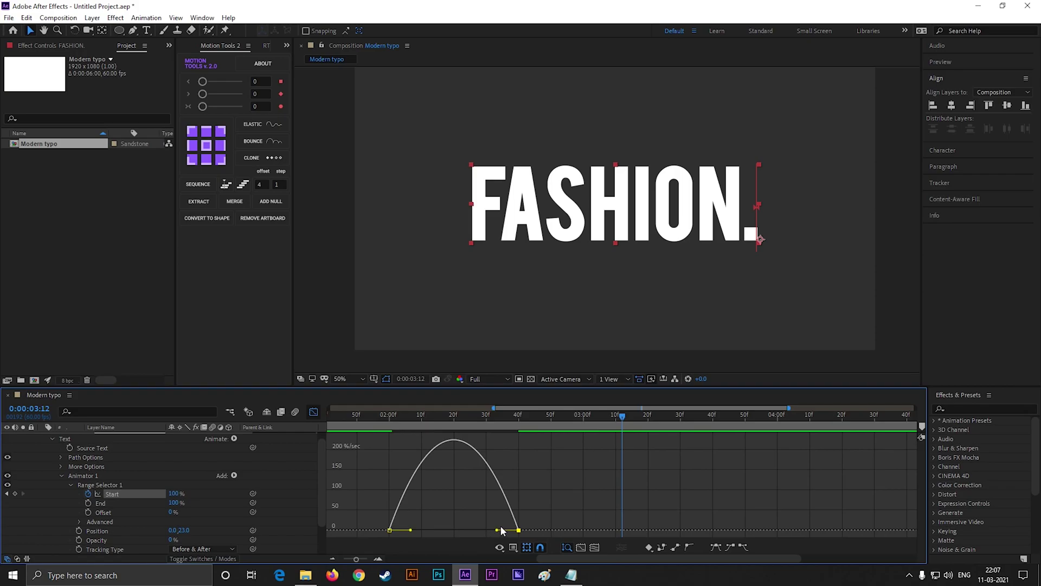
mouse_move(469, 531)
left_mouse_down()
mouse_move(365, 519)
mouse_move(453, 529)
left_mouse_up()
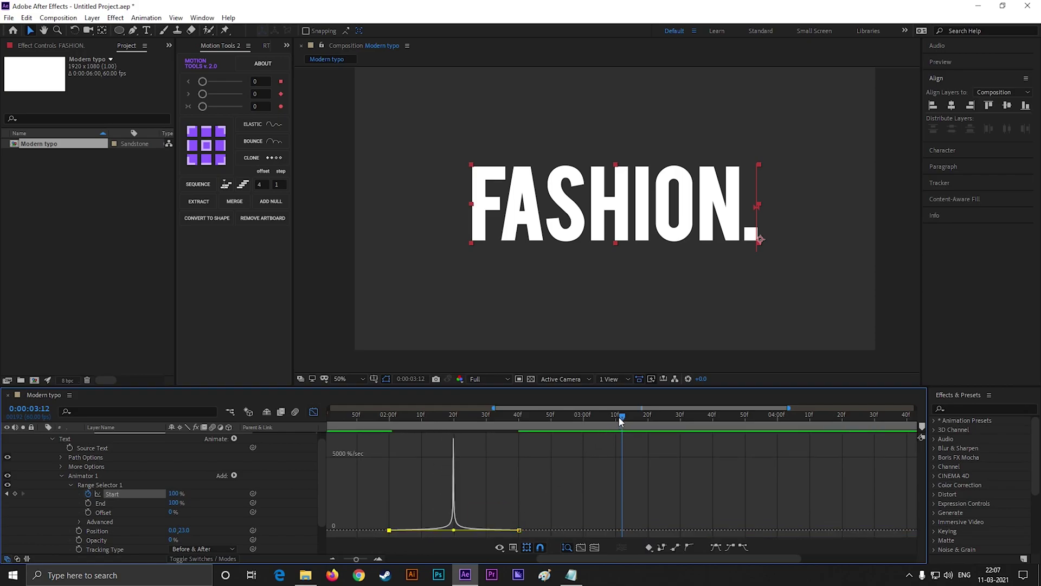
Move the 100% Start keyframe to 0:00:02:50 and preview the text reveal before and after the change
left_click_drag(611, 419, 362, 425)
key("space")
left_click_drag(586, 414, 384, 426)
left_click(315, 412)
left_click(548, 493)
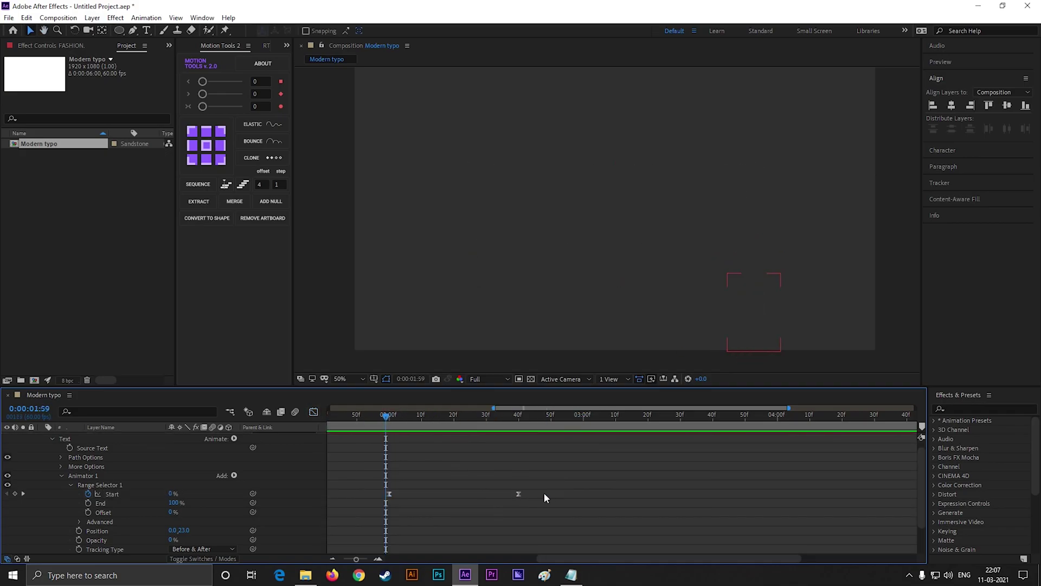
left_click(519, 494)
left_click_drag(519, 494, 551, 493)
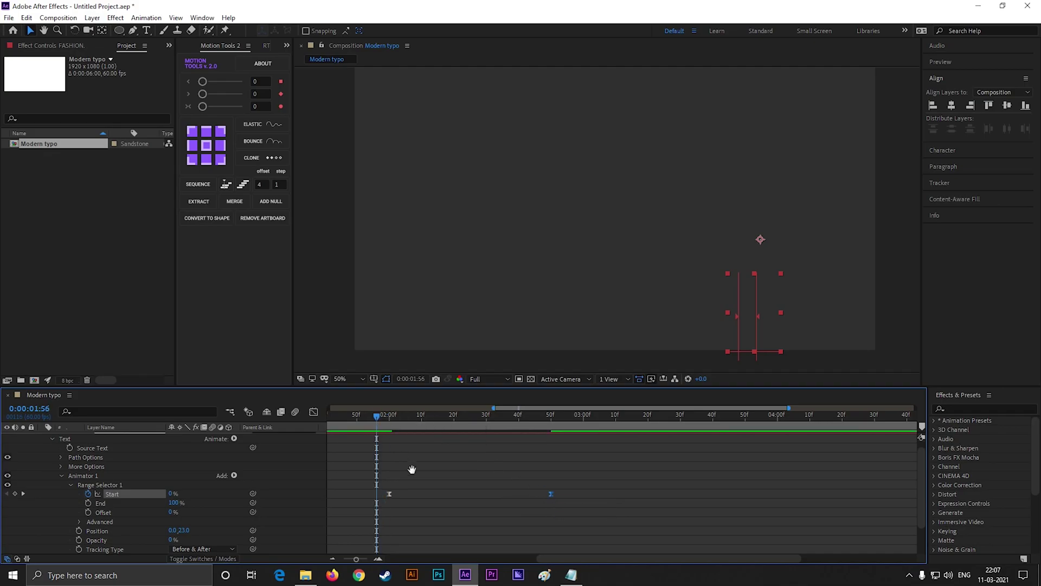
key("space")
key("space")
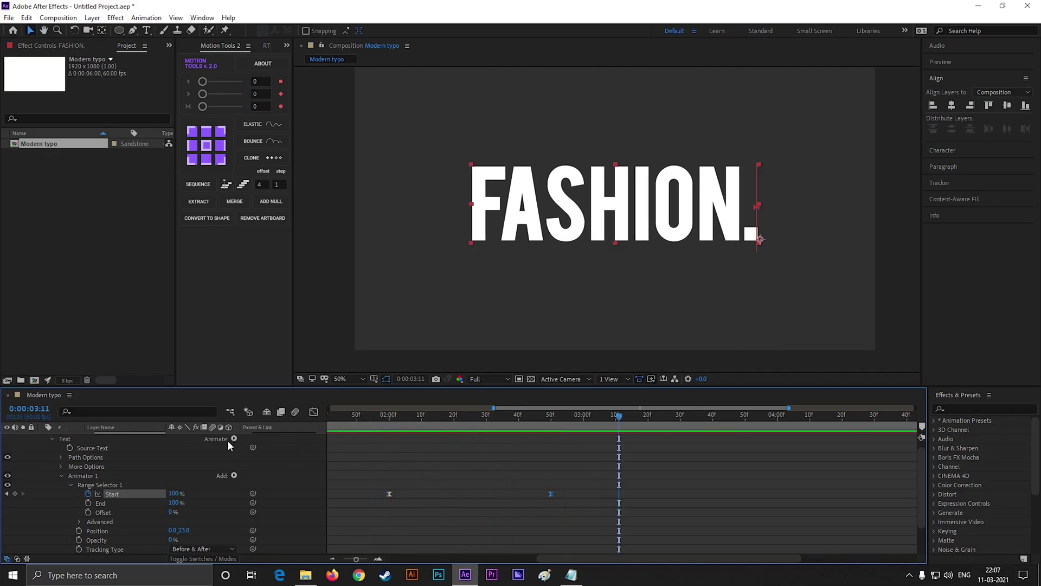
Add a second Tracking animator to the FASHION. text and keyframe its Tracking Amount from 0 at about 0:00:02:53 to 1 at 0:00:03:20
left_click(61, 476)
left_click(249, 467)
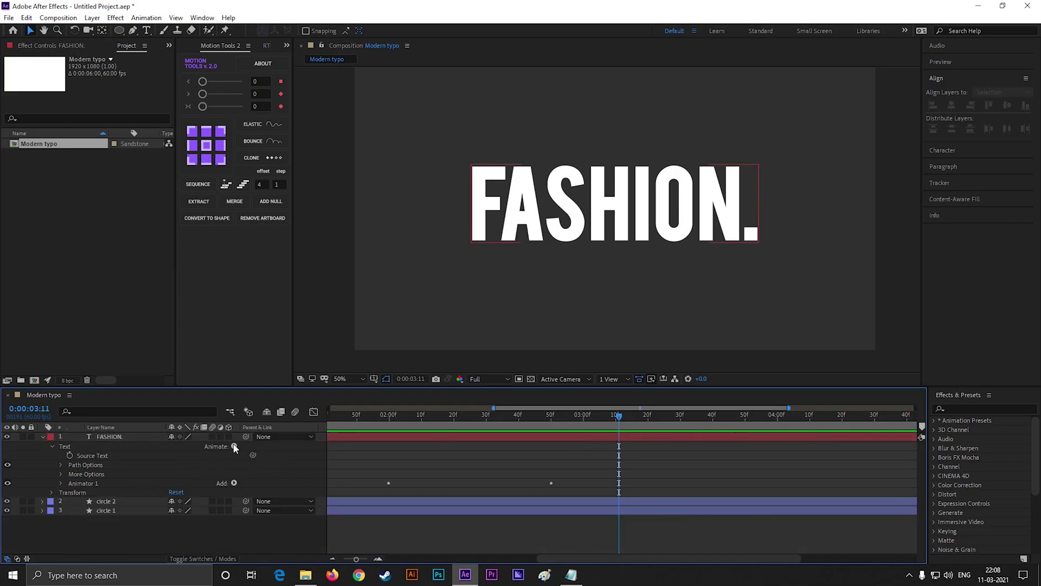
left_click(234, 446)
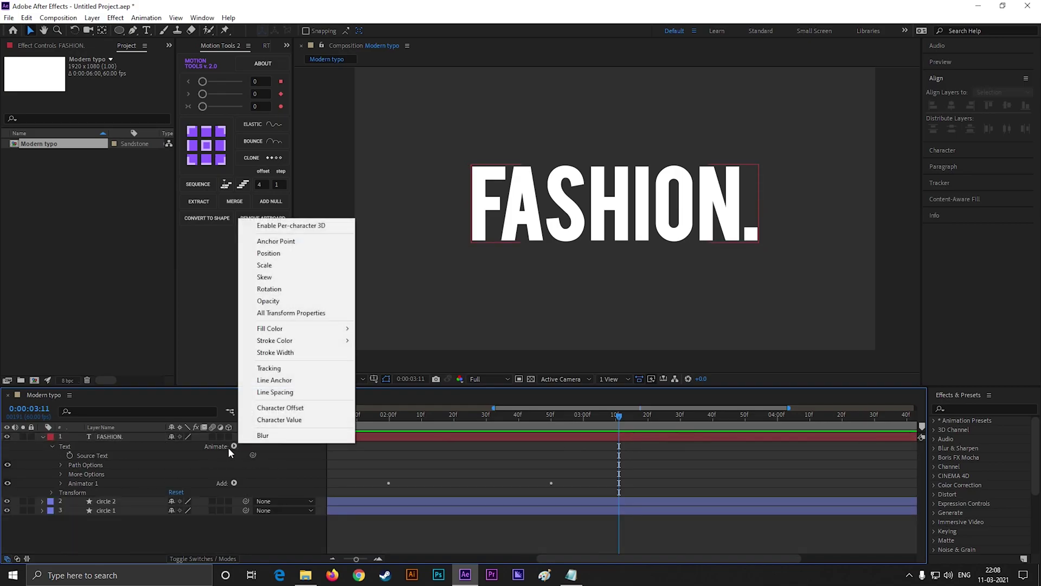
left_click(283, 367)
left_click_drag(569, 422, 649, 425)
left_click(78, 519)
left_click_drag(175, 526, 196, 540)
key("Return")
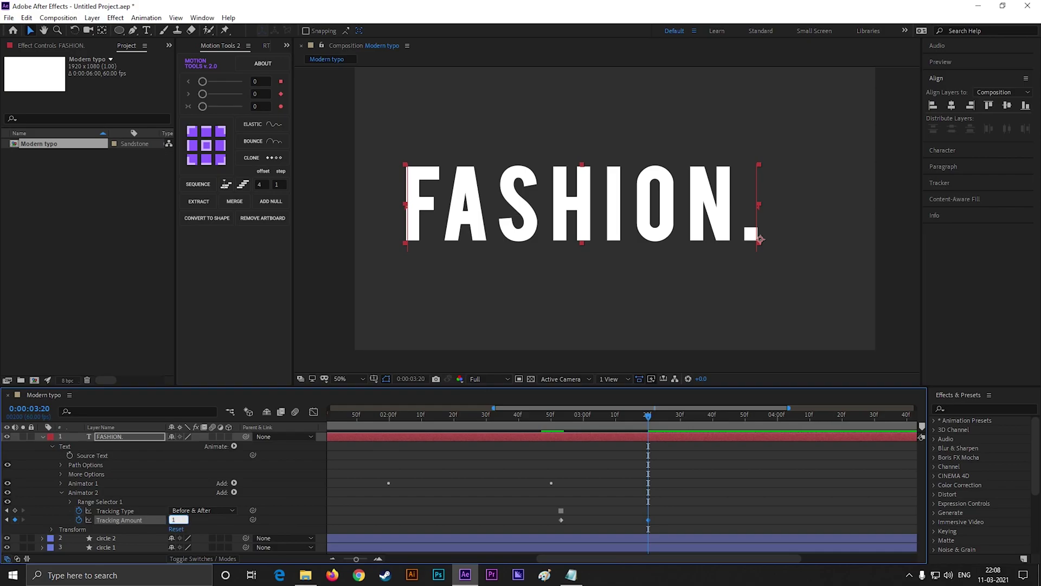
key("Return")
Ease Animator 2's Tracking Amount keyframes, sharpen their speed curve into a central peak, and preview the letter spacing animation
left_click_drag(658, 518, 507, 528)
left_click(313, 413)
left_click_drag(673, 517, 649, 527)
left_click_drag(648, 416, 568, 432)
key("space")
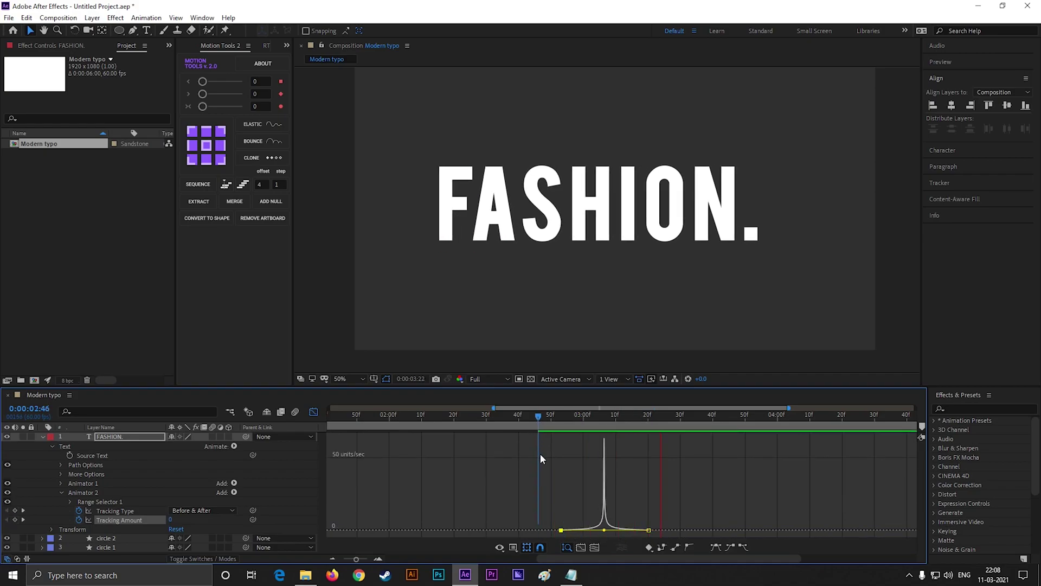
key("space")
Leave the graph view, centre the widened FASHION. text horizontally in the composition, and collapse its layer properties
key("shift+F3")
left_click(498, 438)
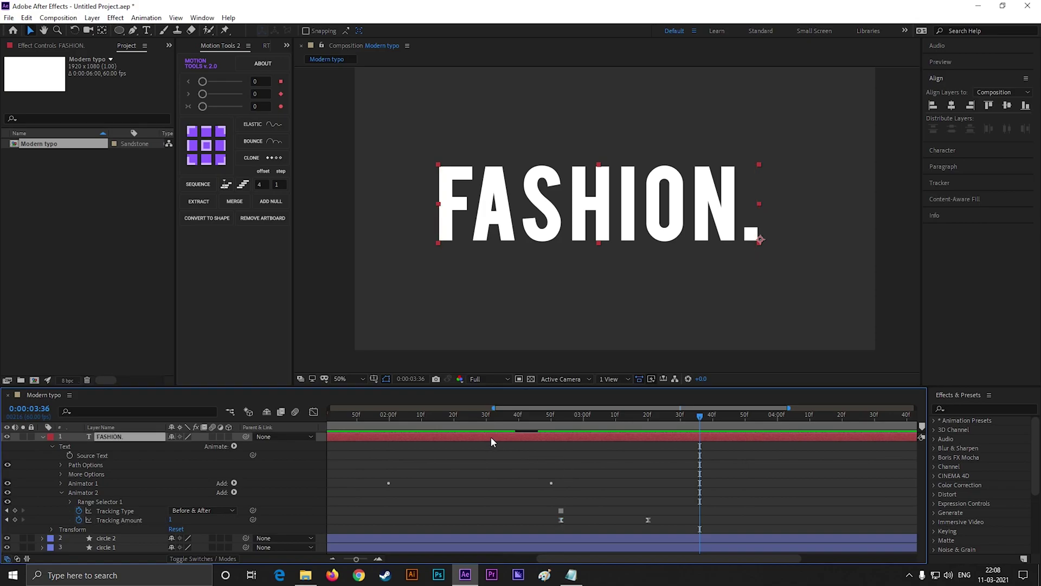
left_click(951, 105)
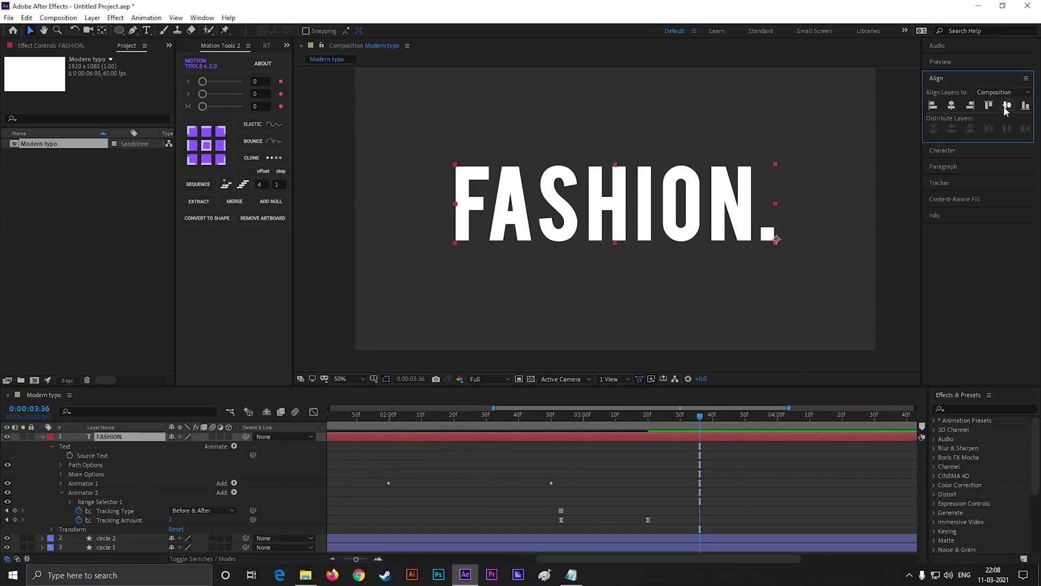
left_click(42, 437)
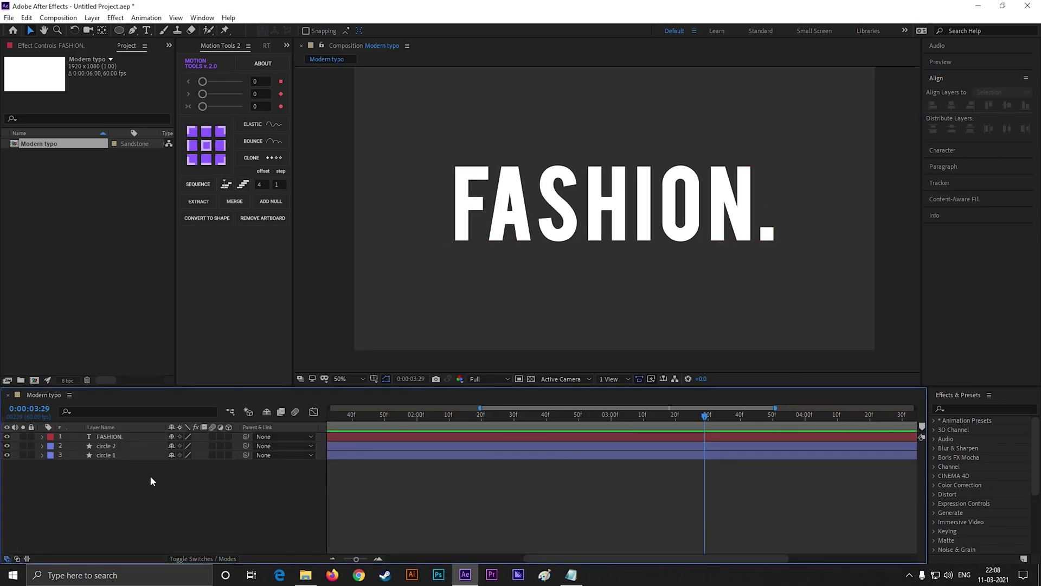
Copy the quote beginning "I always find beauty" from the Notepad file and paste it into a new After Effects text layer below FASHION
left_click(571, 575)
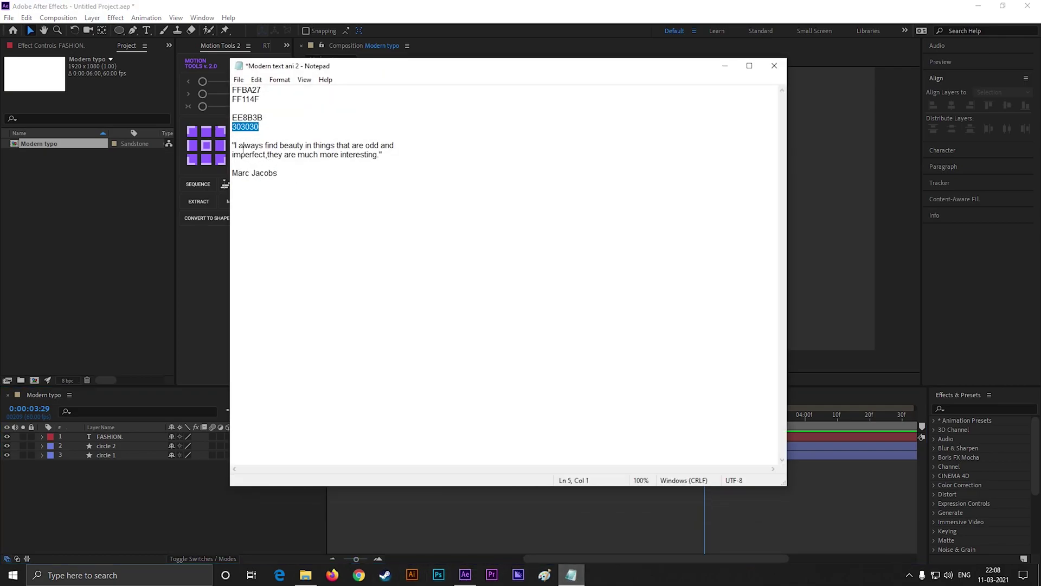
left_click_drag(239, 145, 383, 154)
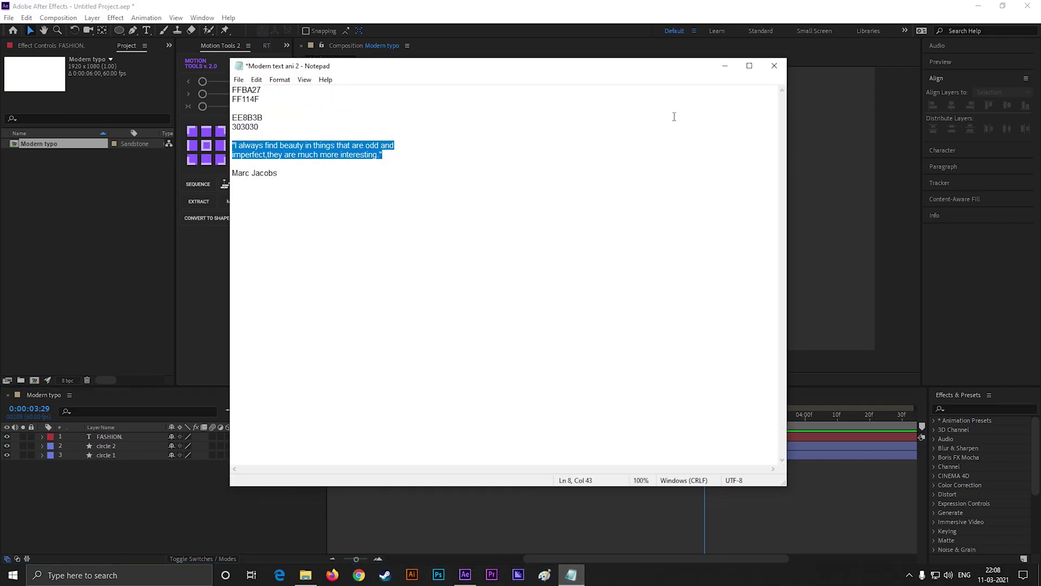
left_click(725, 65)
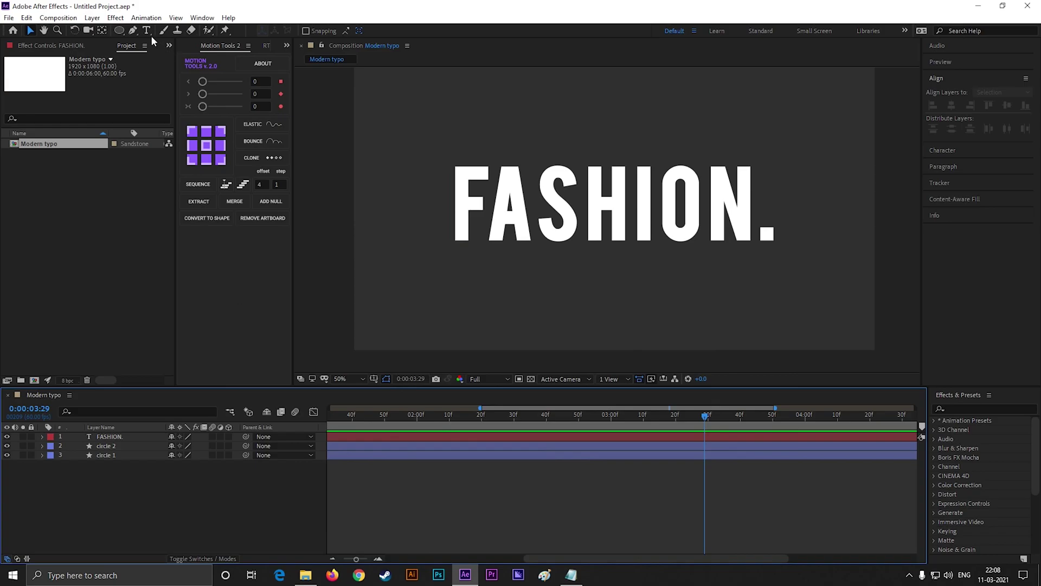
left_click(147, 29)
left_click(523, 295)
key("ctrl+v")
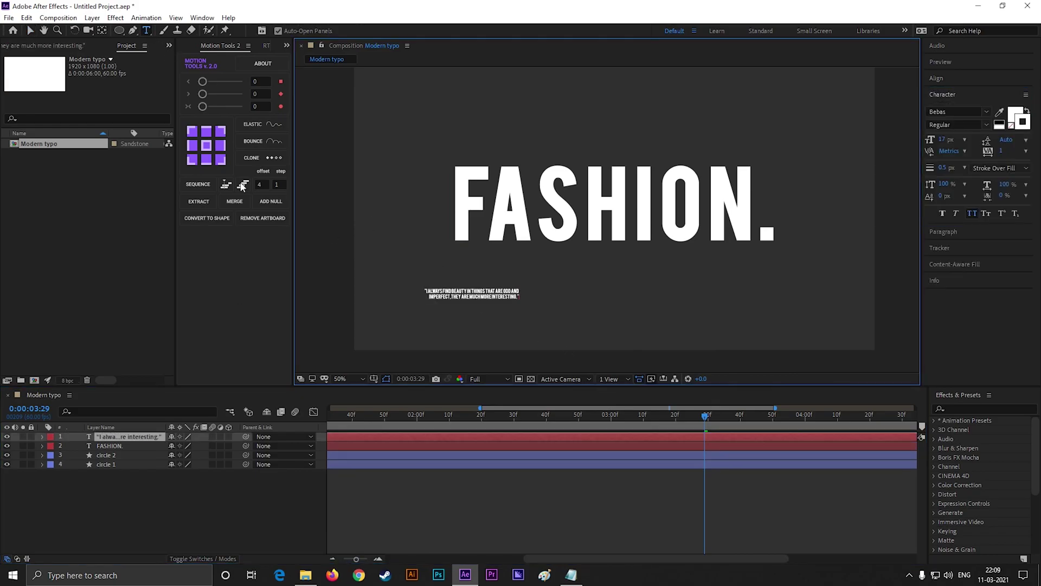
Enlarge the quote text, set its font to Montserrat SemiBold Italic, and turn off All Caps
left_click(32, 31)
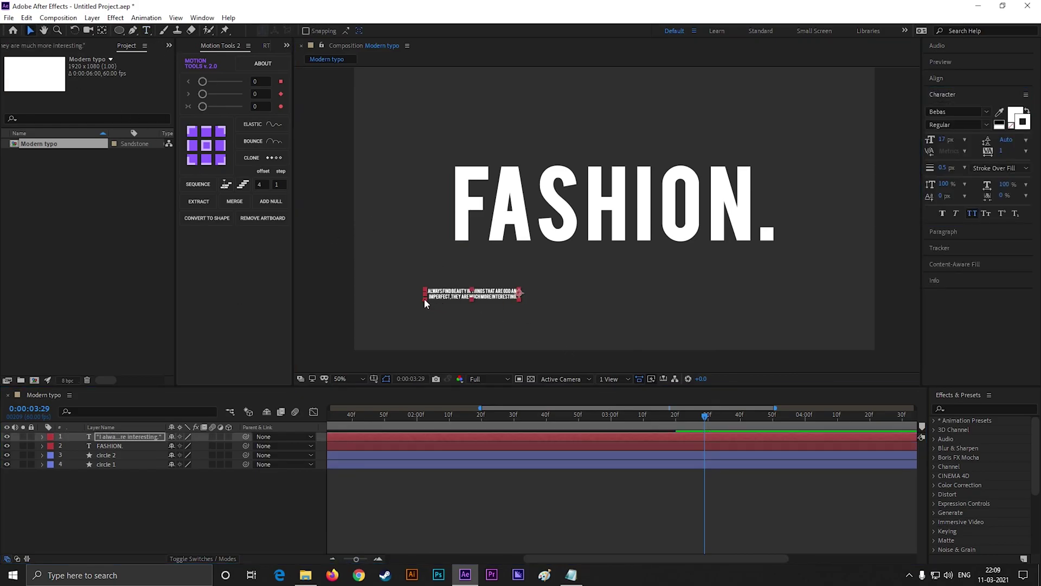
left_click_drag(425, 299, 607, 294)
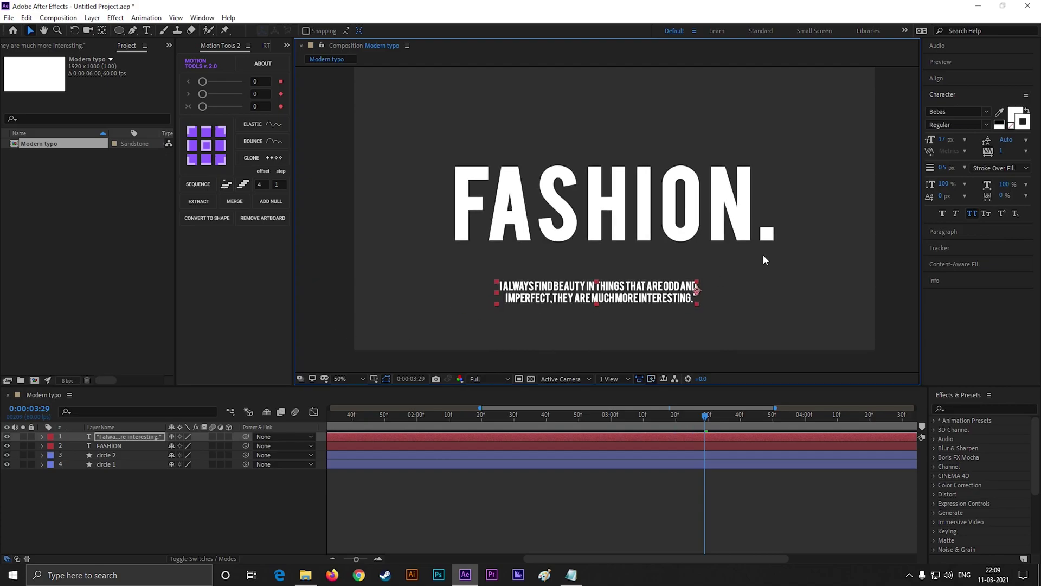
left_click(958, 111)
type("mon")
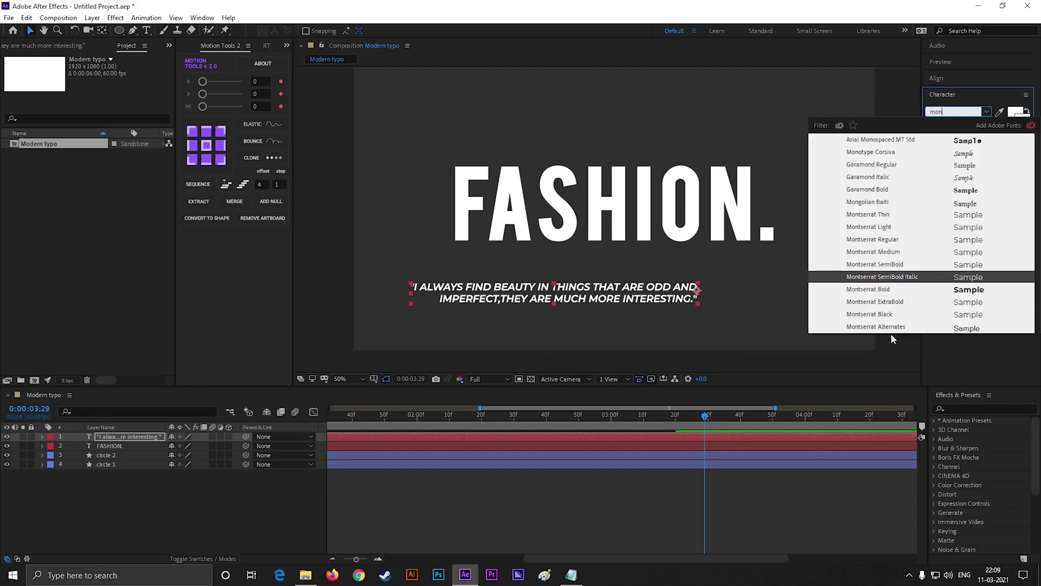
key("Return")
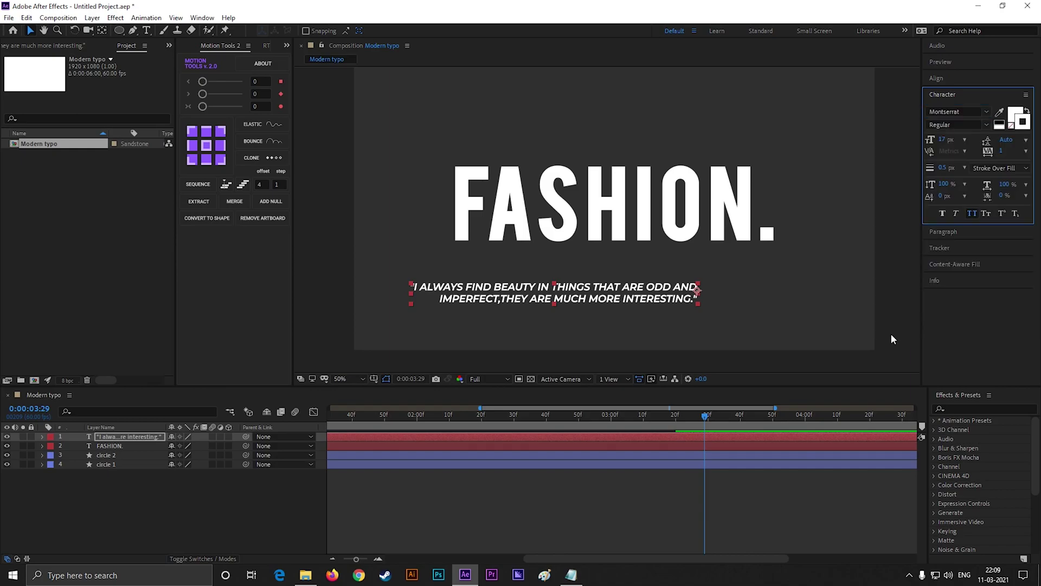
left_click(971, 213)
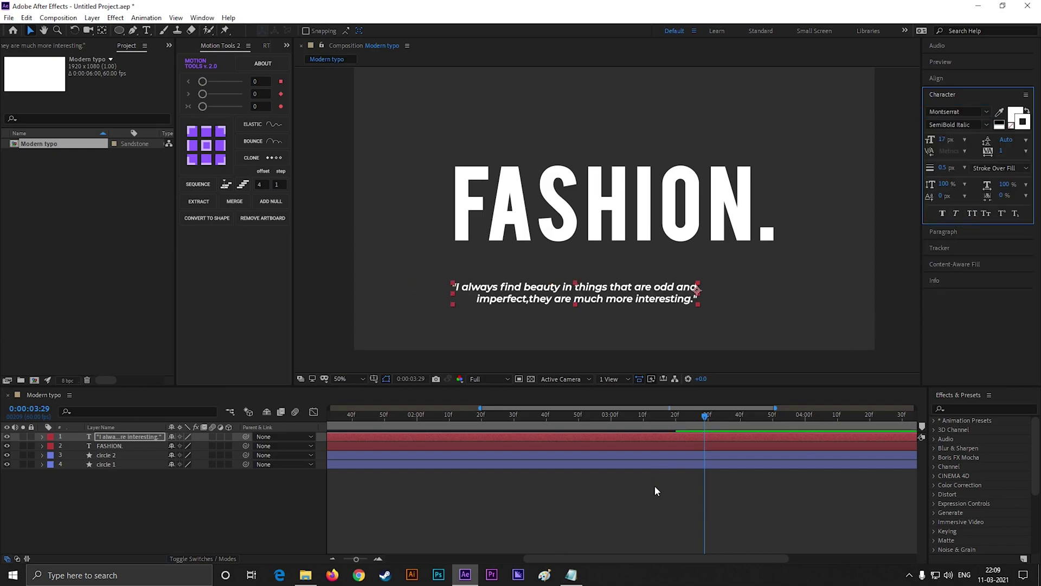
Centre-align the quote's paragraph and position it centred directly beneath the FASHION. title
left_click(944, 232)
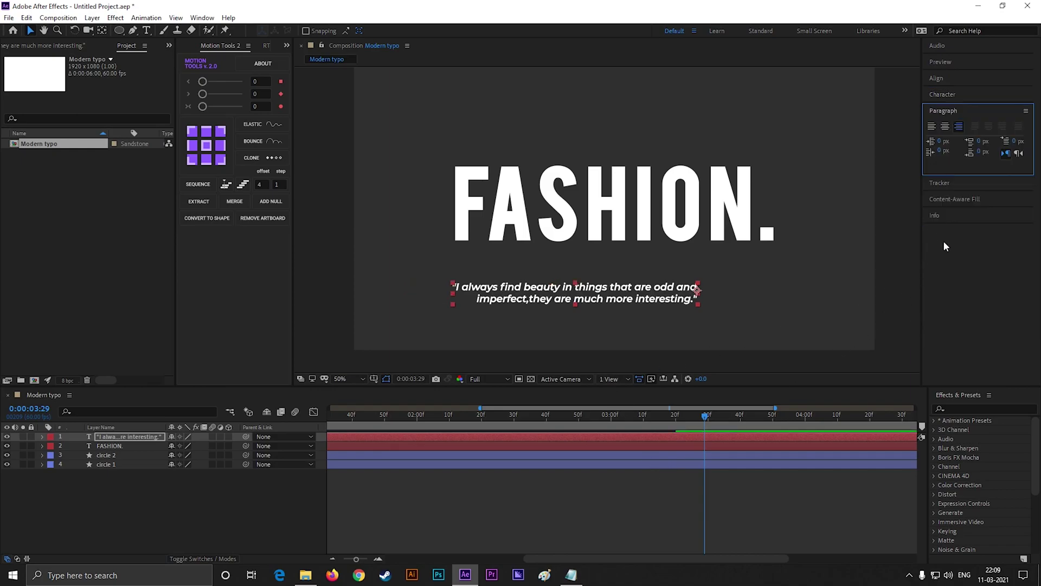
left_click(945, 126)
left_click_drag(673, 298, 615, 277)
left_click(576, 490)
left_click(612, 278)
left_click_drag(612, 277, 608, 277)
left_click(937, 78)
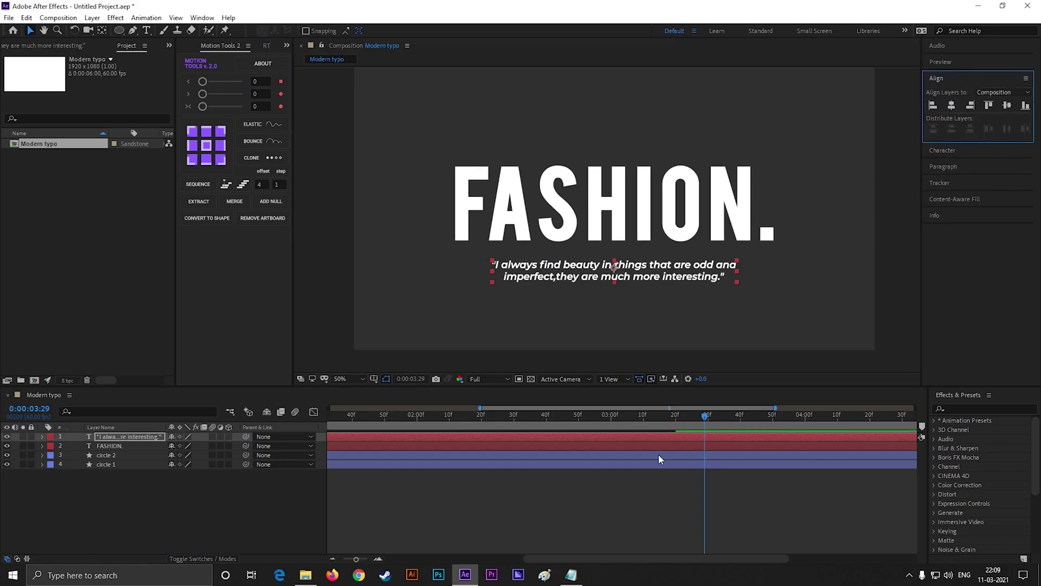
left_click(461, 515)
left_click(593, 281)
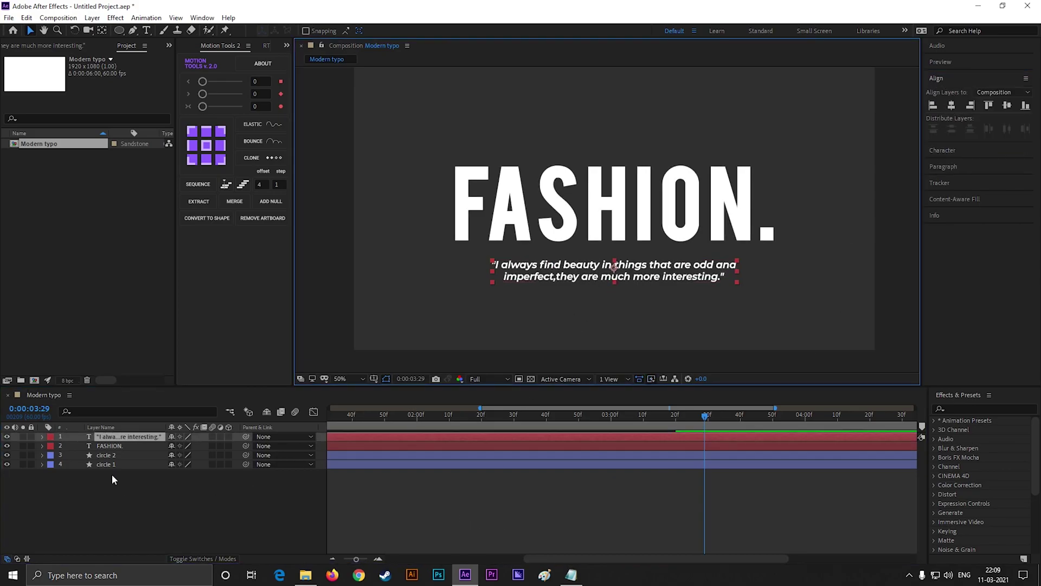
Add a text animator with Opacity and Position to the quote layer, and set its Position to 0.0, 46.0
left_click(43, 436)
left_click(234, 446)
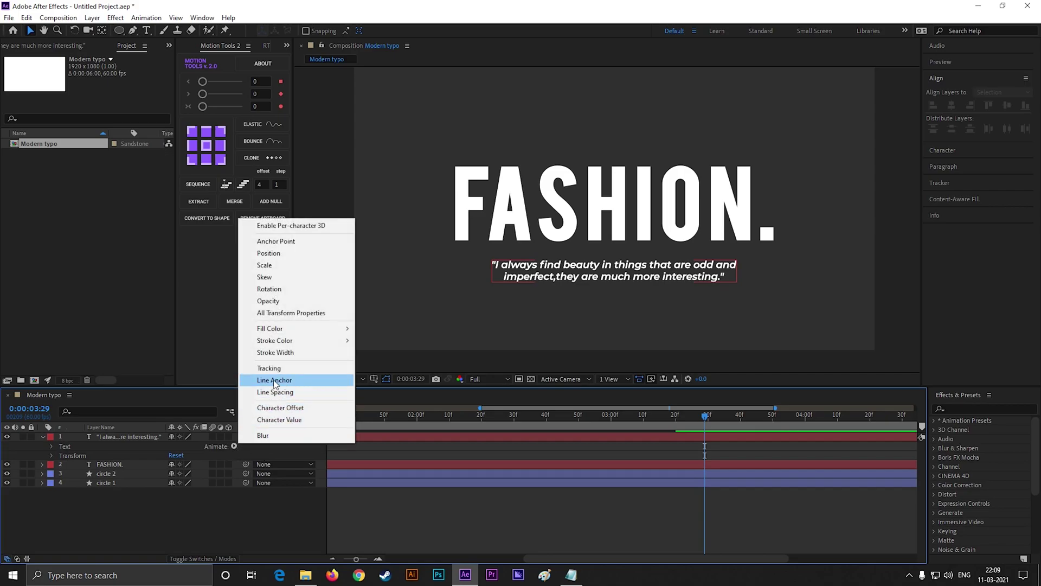
left_click(268, 300)
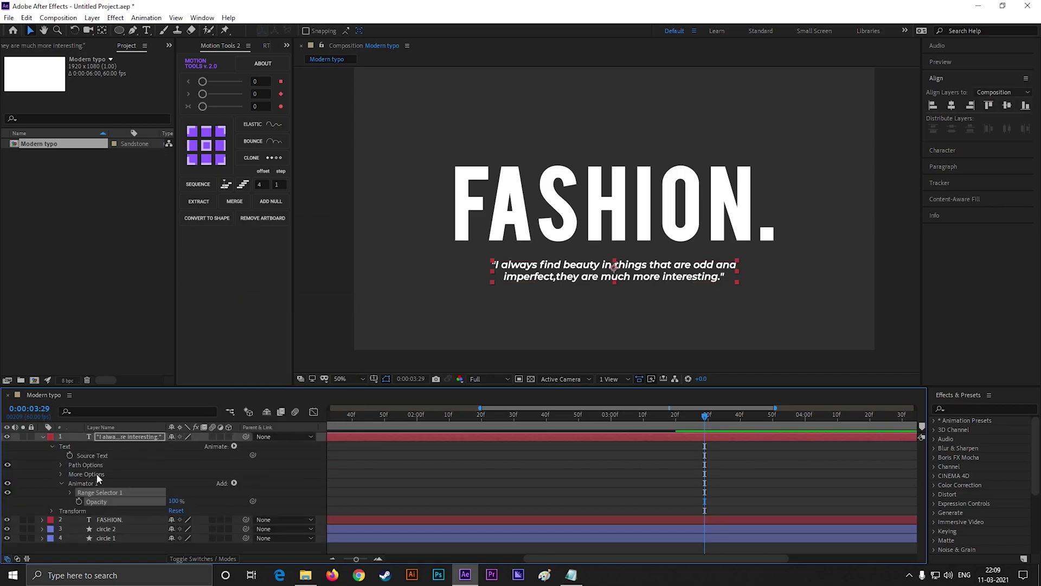
left_click(234, 484)
mouse_move(260, 487)
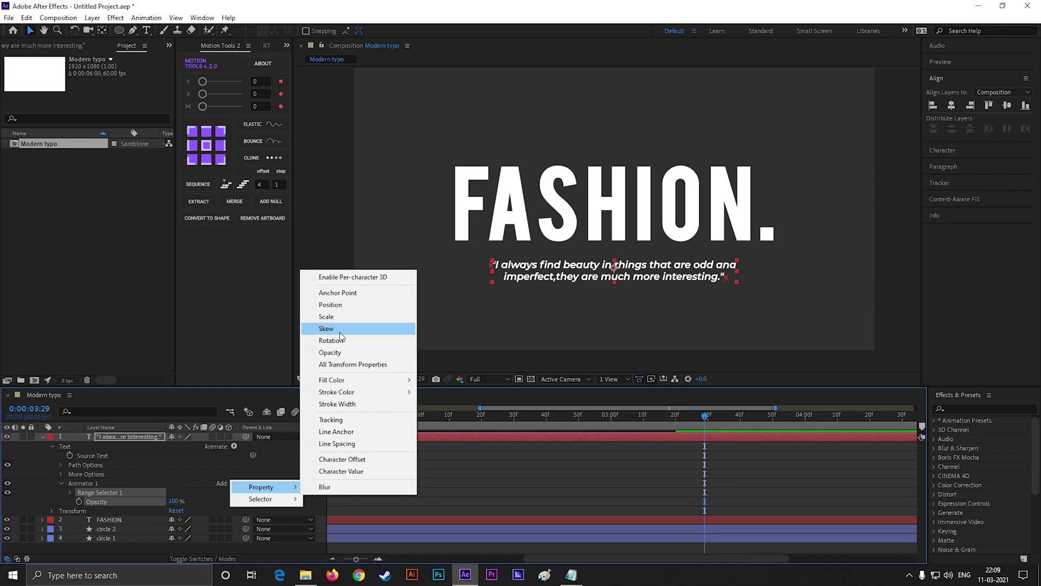
left_click(338, 308)
left_click_drag(182, 504, 205, 502)
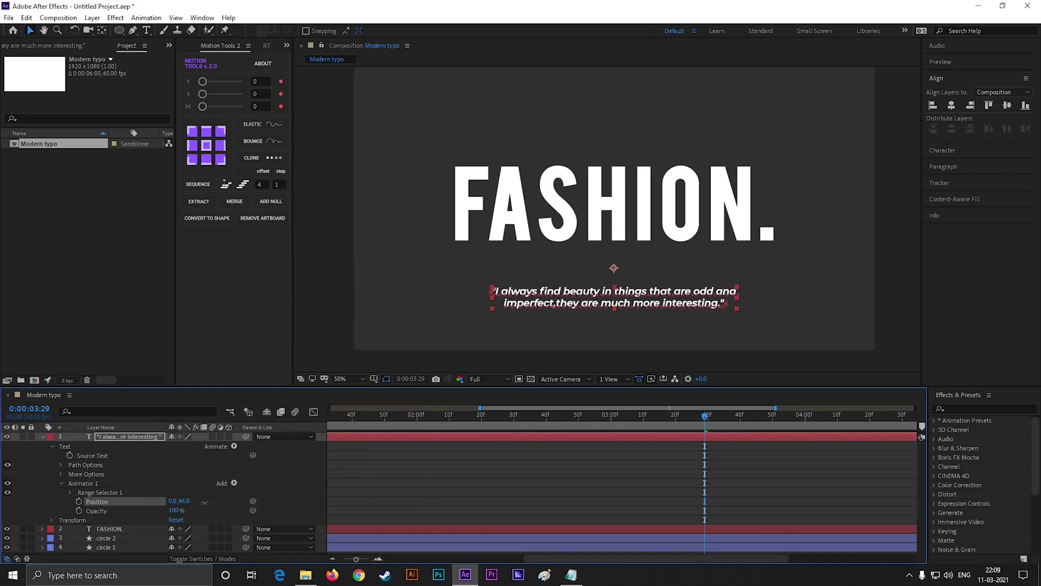
In the quote's Range Selector 1, set Shape to Ramp Up and both Ease High and Ease Low to 100%
left_click(70, 493)
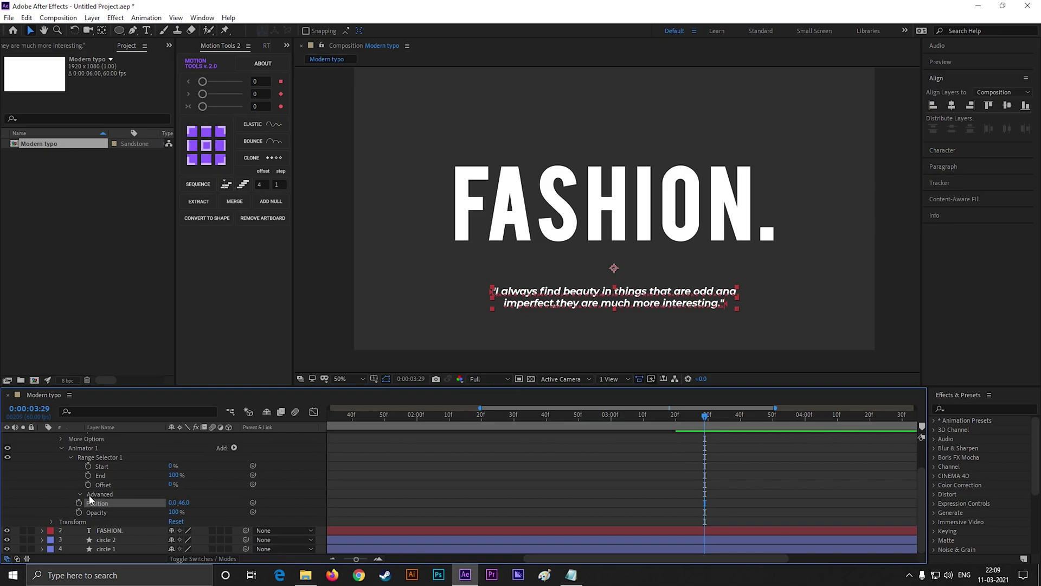
left_click(79, 494)
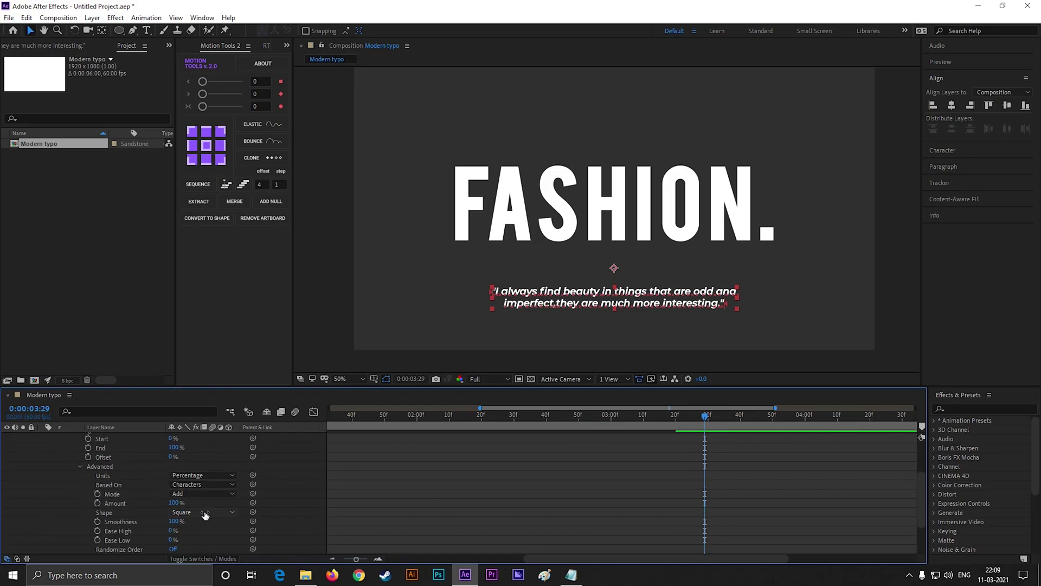
scroll(186, 506, "up", 1)
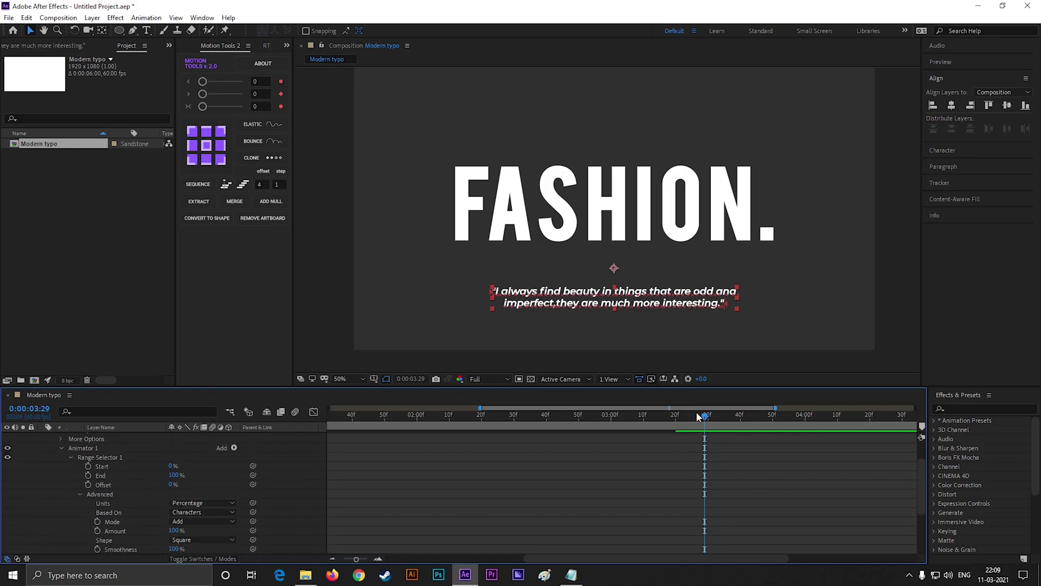
left_click_drag(697, 413, 643, 426)
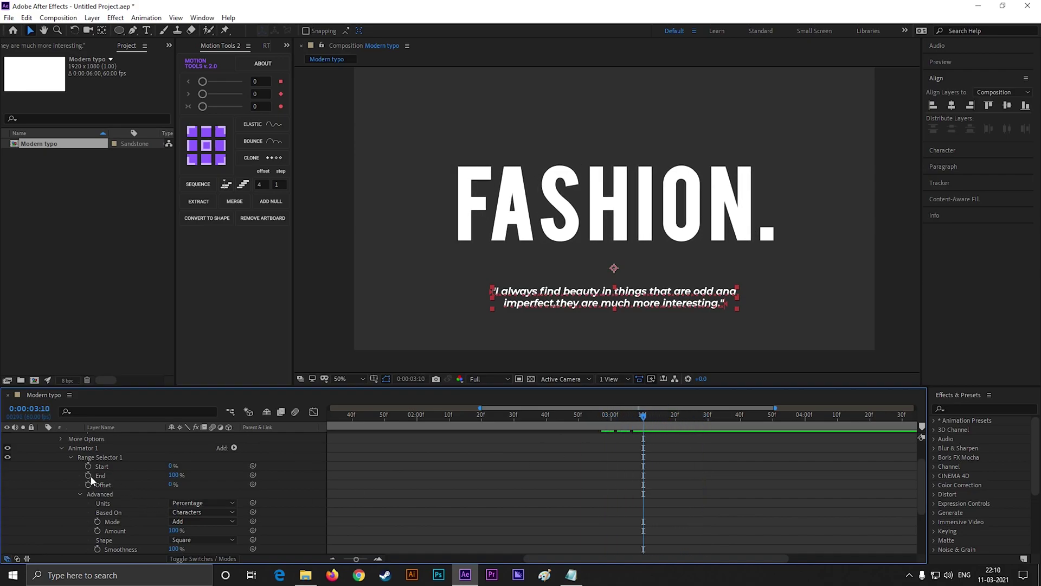
scroll(184, 505, "down", 1)
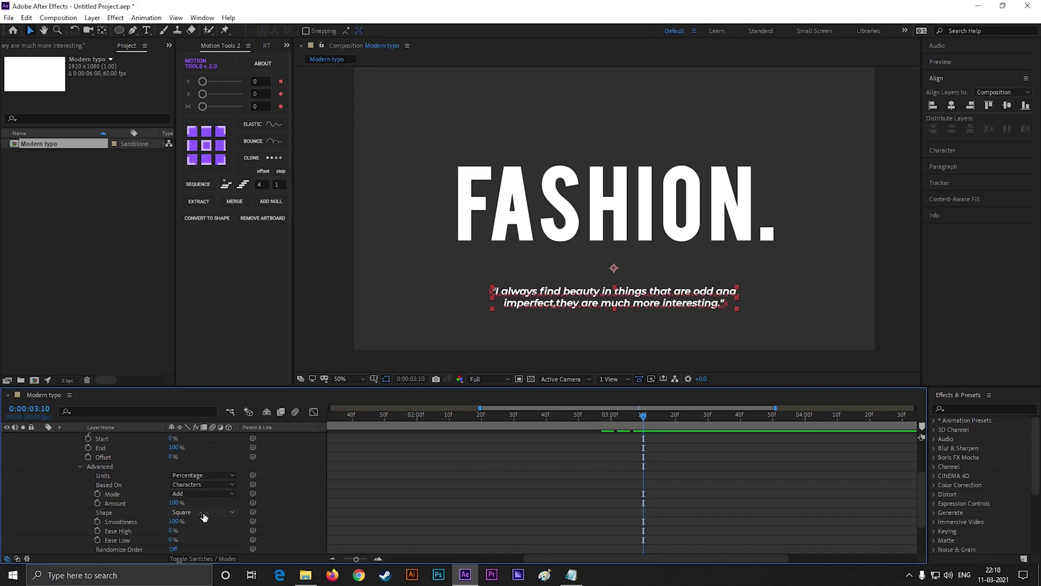
left_click(204, 512)
left_click(200, 453)
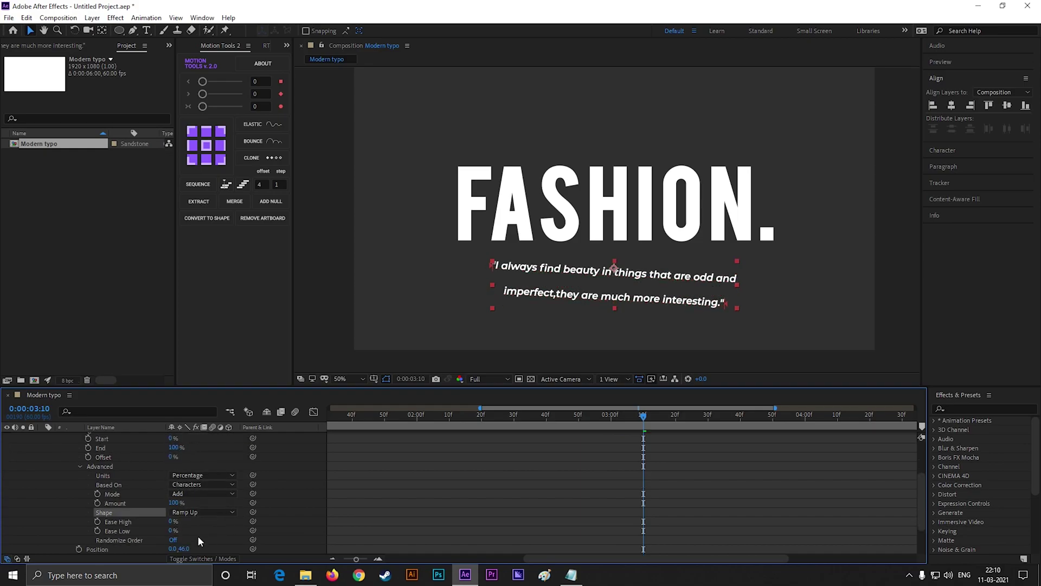
left_click_drag(171, 523, 308, 507)
Keyframe the quote's Range Selector Offset from -100% at 0:00:03:10 to 100% at 0:00:03:40
scroll(190, 485, "up", 1)
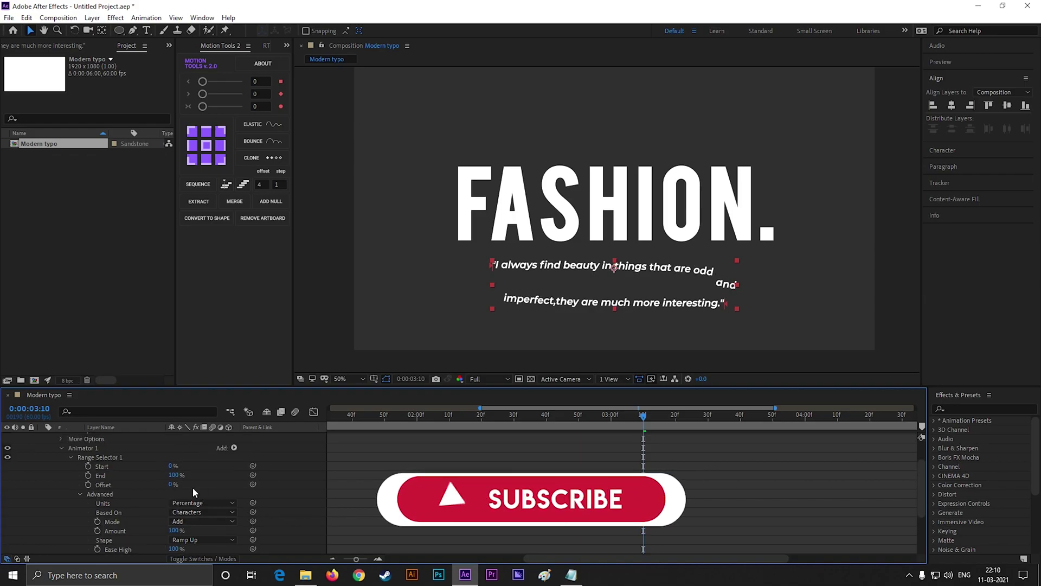
left_click_drag(170, 486, 104, 485)
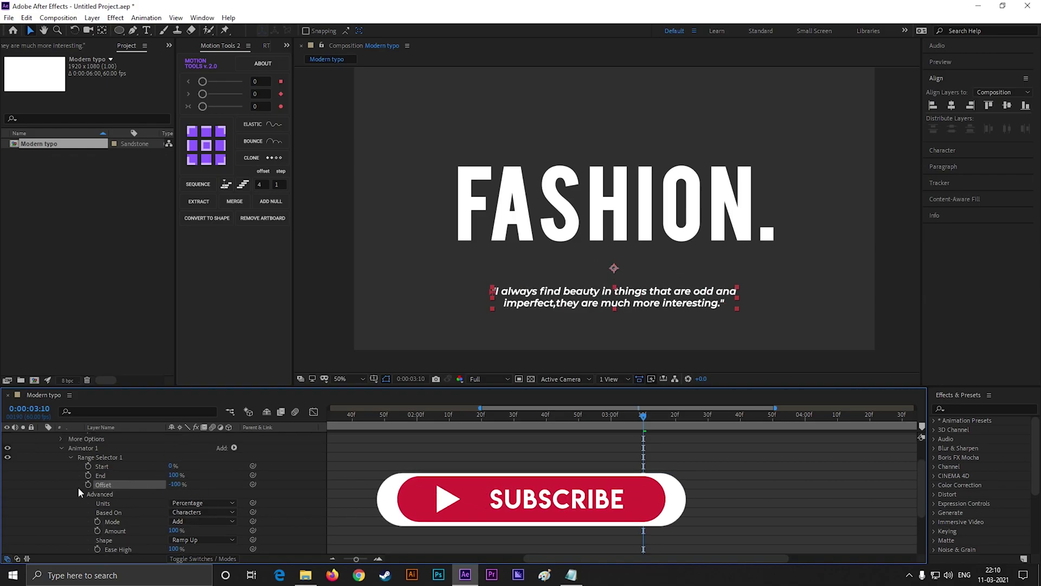
left_click_drag(647, 414, 741, 415)
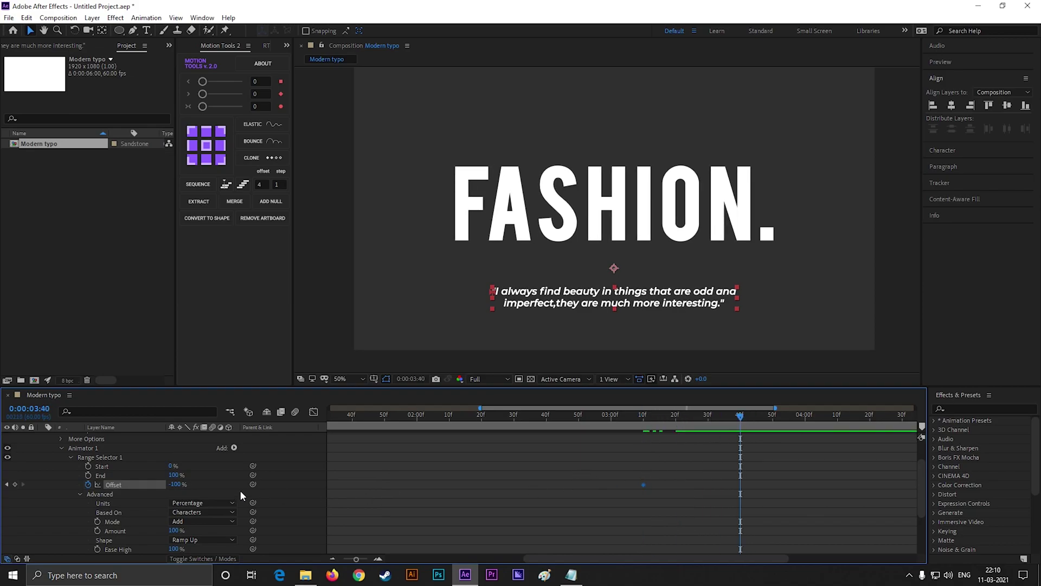
left_click_drag(172, 486, 287, 486)
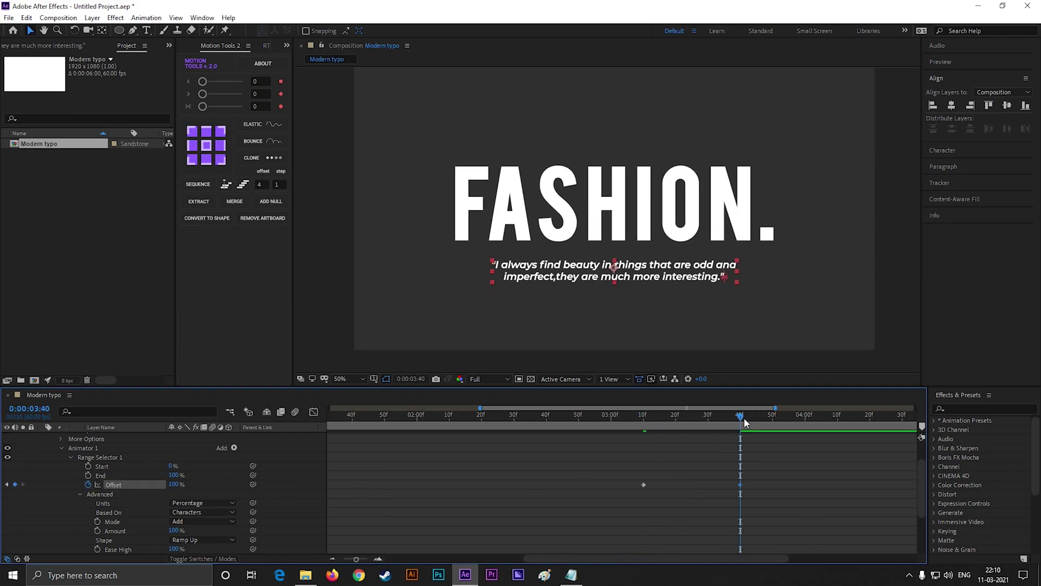
Set the quote animator's Opacity to 1% and move the last Offset keyframe to about 0:00:03:59, previewing the reveal
left_click_drag(741, 417, 626, 438)
key("space")
left_click_drag(793, 418, 643, 431)
scroll(220, 510, "down", 3)
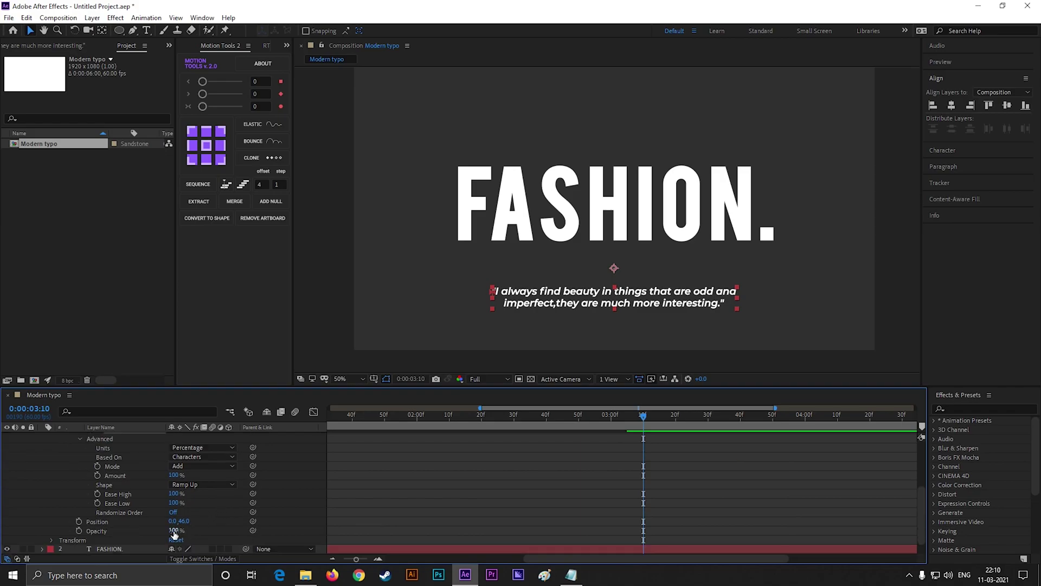
left_click_drag(174, 533, 120, 533)
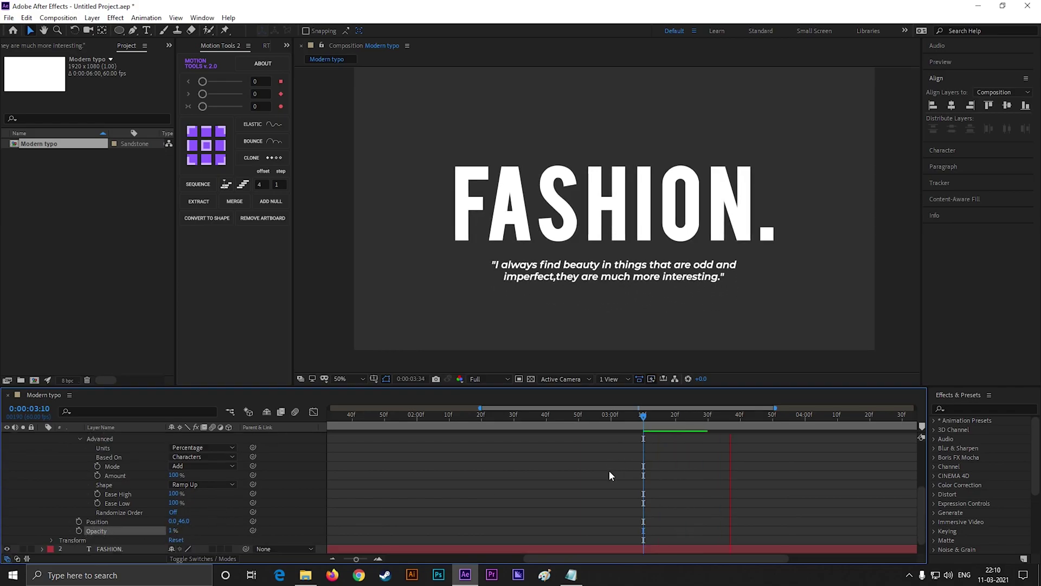
key("space")
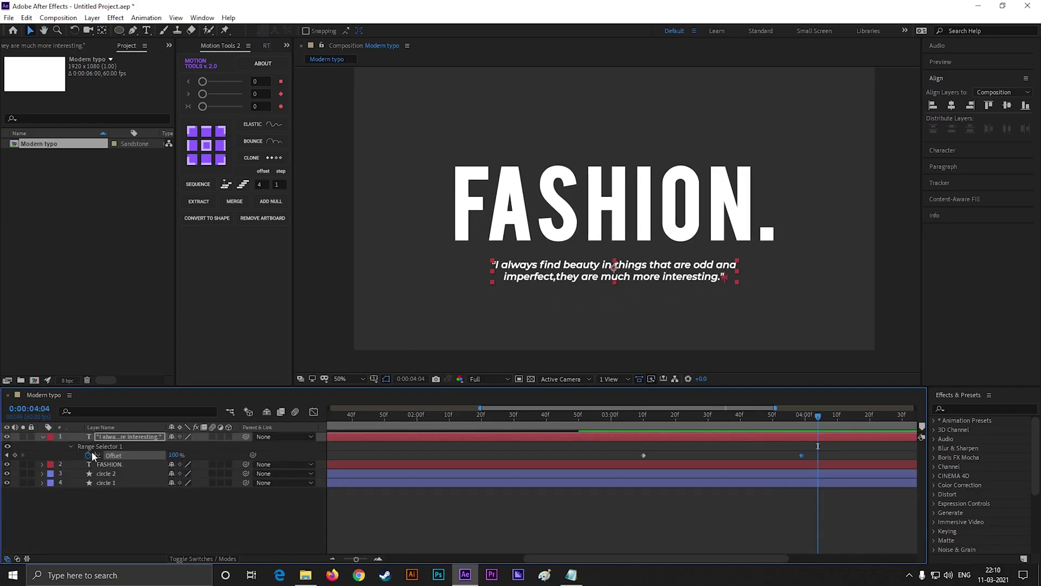
Base the quote's Range Selector on Words and preview the reveal from just before 0:00:03:10
left_click(36, 441)
left_click(42, 437)
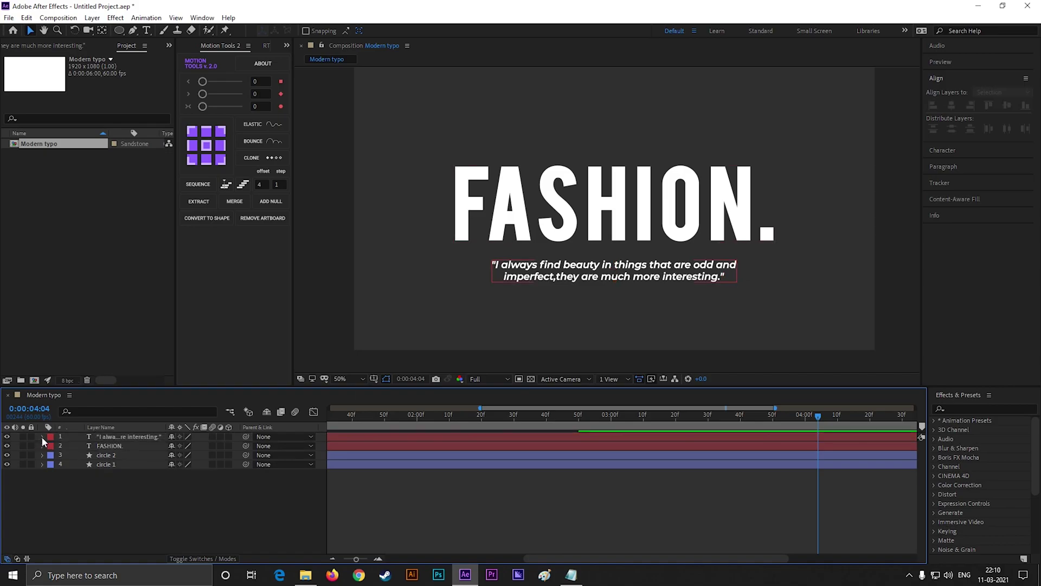
left_click(43, 437)
left_click(70, 492)
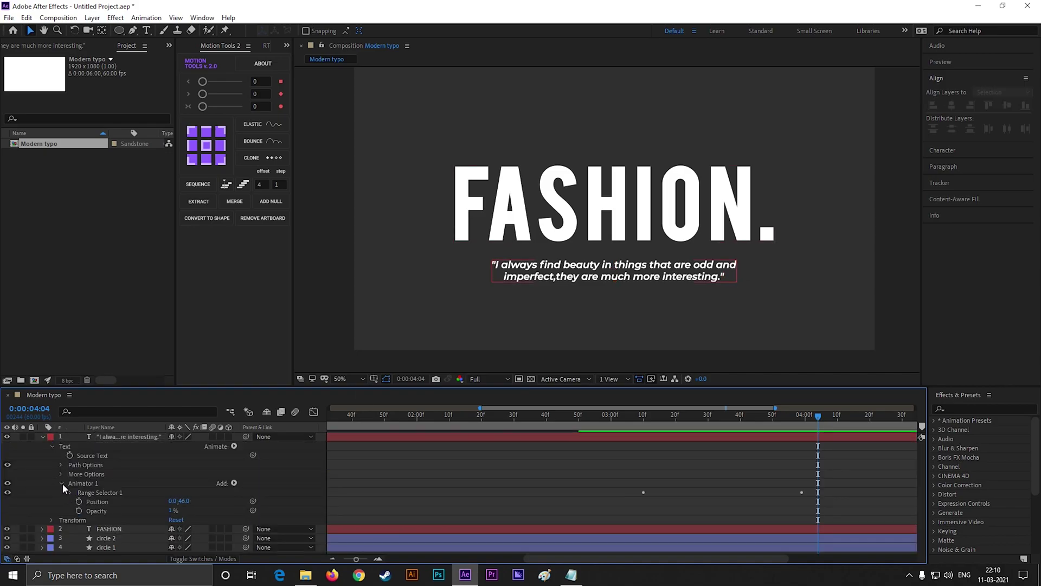
left_click(69, 492)
scroll(161, 492, "down", 1)
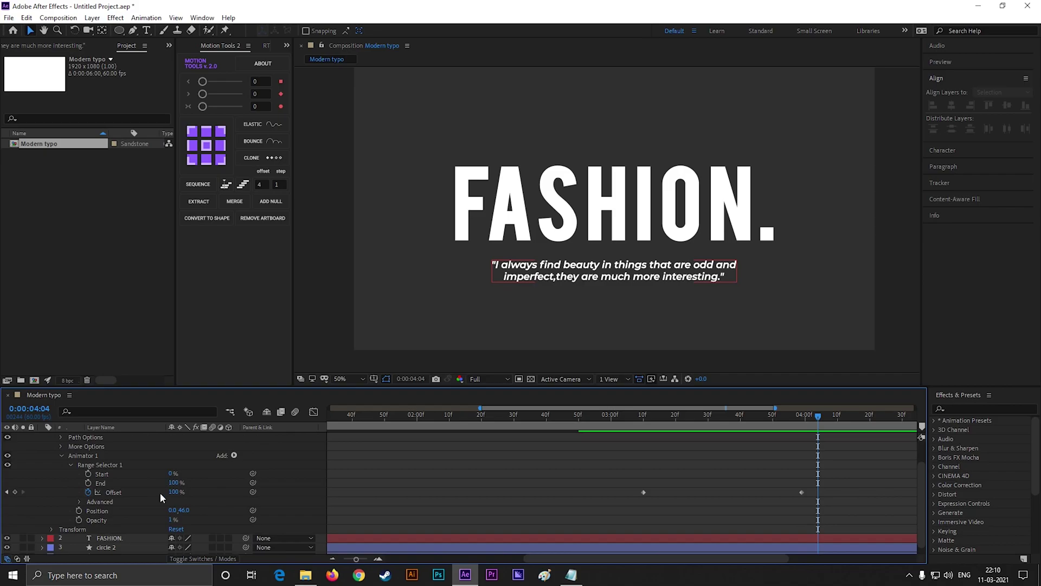
left_click(79, 502)
scroll(205, 477, "down", 2)
left_click(206, 475)
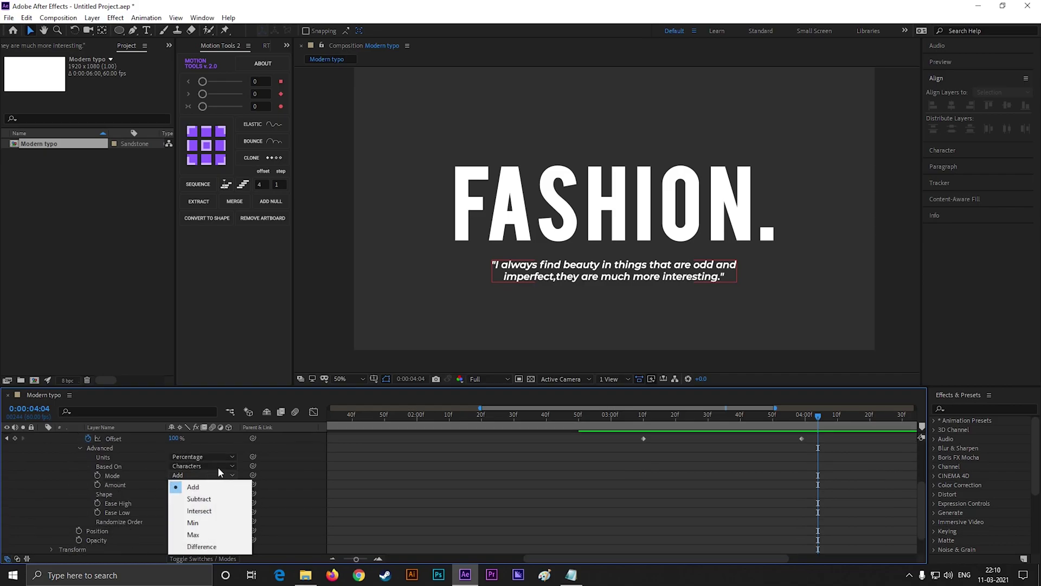
left_click(217, 467)
left_click(209, 498)
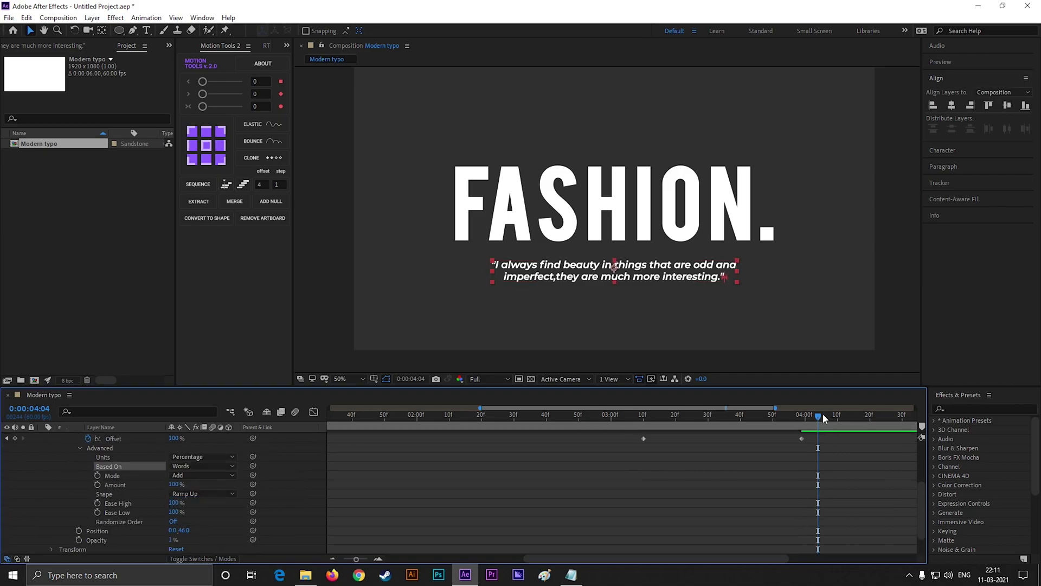
left_click_drag(823, 415, 635, 442)
key("space")
key("space")
key("space")
left_click(571, 481)
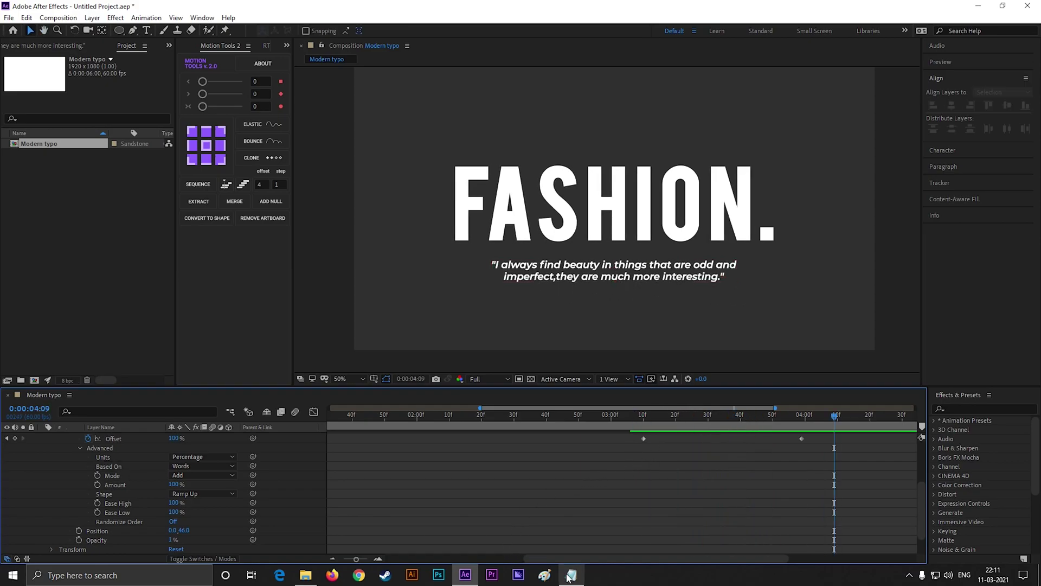
Copy "Marc Jacobs" from the Notepad file and paste it into a new After Effects text layer below the quote
left_click(571, 576)
left_click_drag(288, 179, 227, 175)
key("ctrl+c")
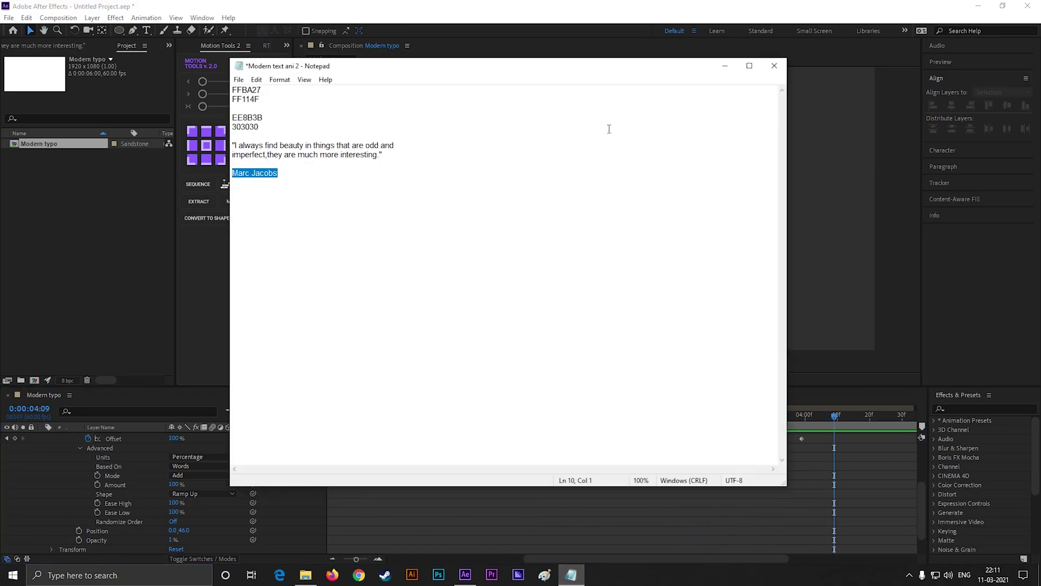
left_click(717, 67)
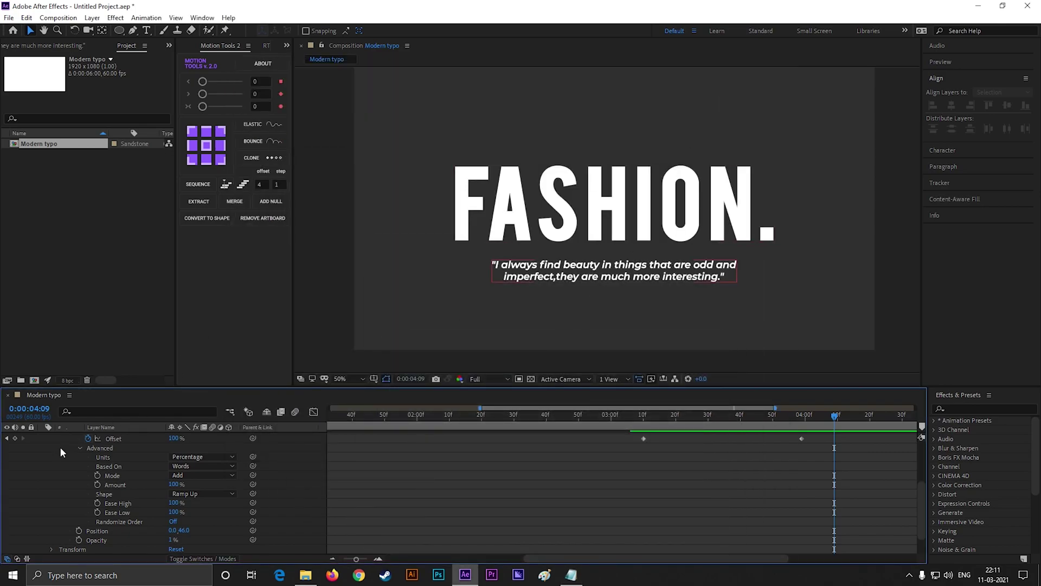
scroll(61, 454, "up", 3)
left_click(43, 437)
left_click(150, 32)
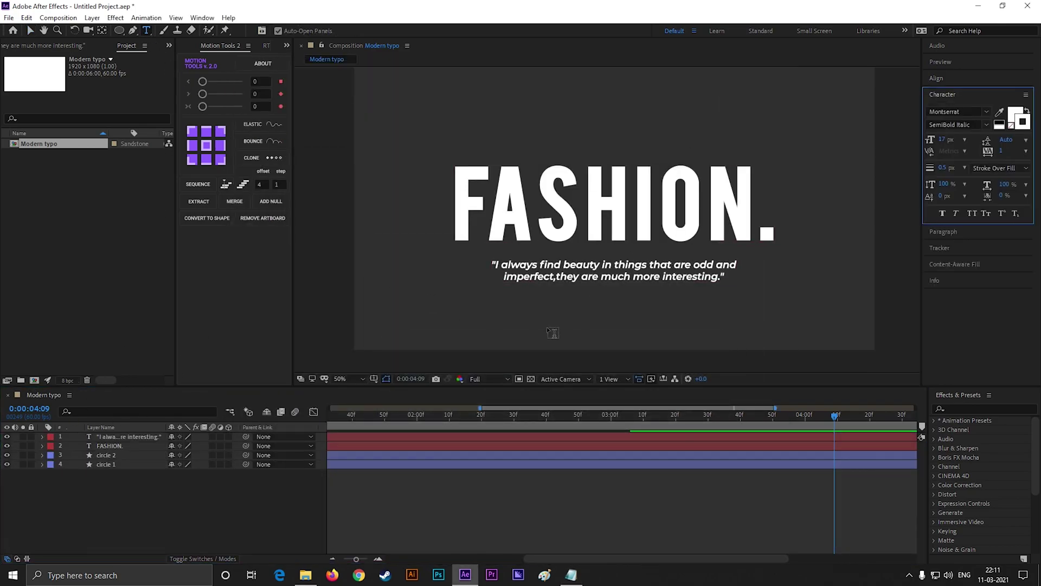
left_click(592, 329)
key("ctrl+v")
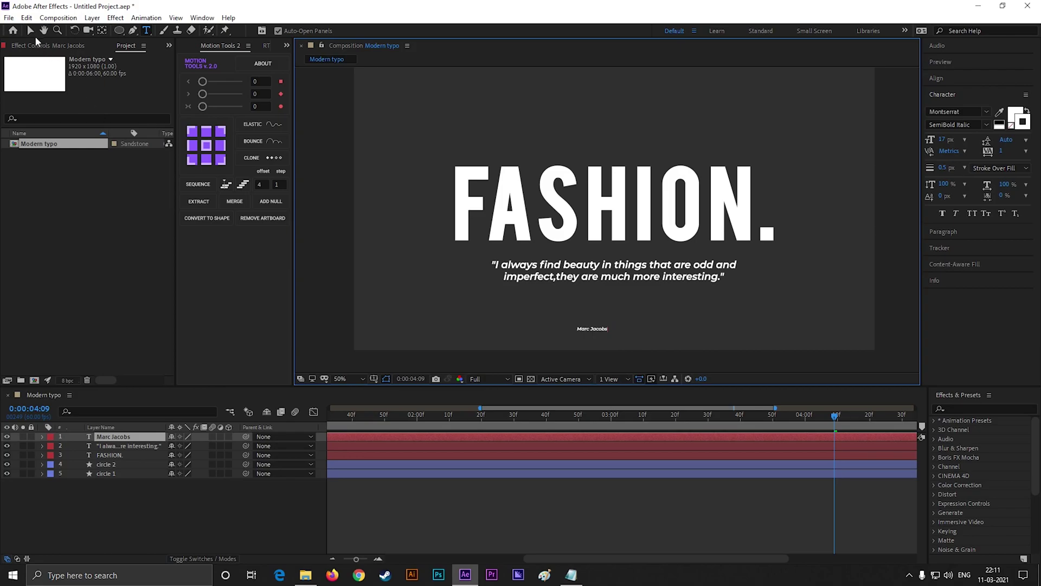
Enlarge the author credit centred beneath the quote and set its font style to Bold
left_click(30, 31)
left_click_drag(607, 326, 637, 313)
left_click(977, 122)
left_click(957, 210)
Find the Slow Fade On text preset with the search term "slow" and apply it to the author credit at 0:00:03:10
left_click(954, 408)
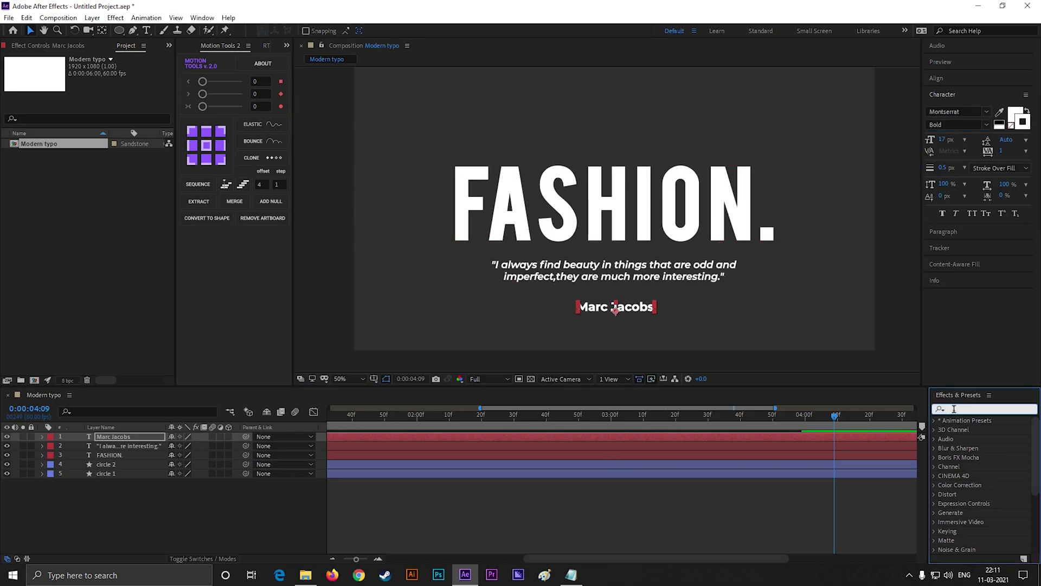
type("slow")
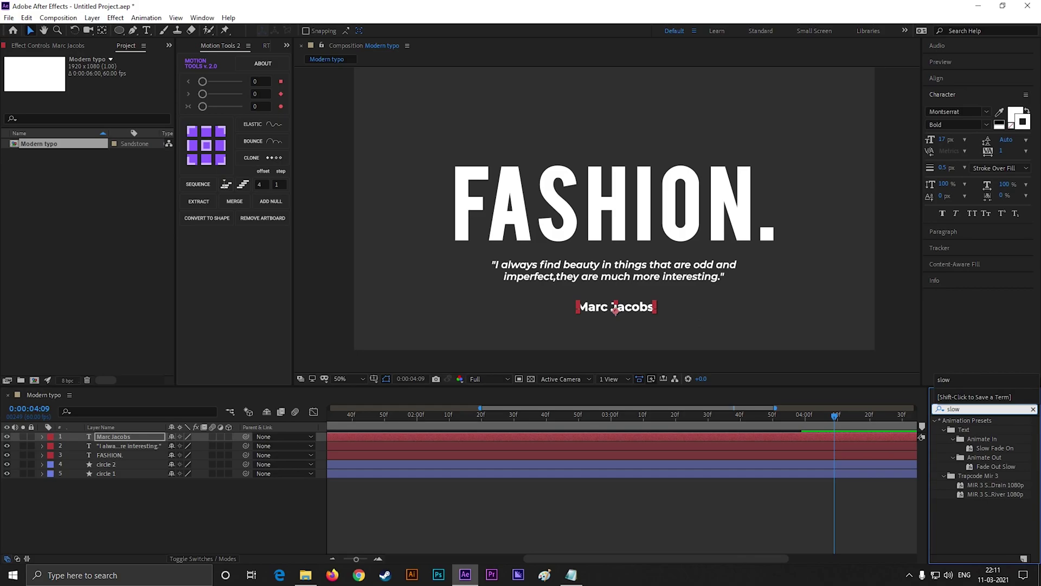
double_click(995, 449)
left_click(715, 443)
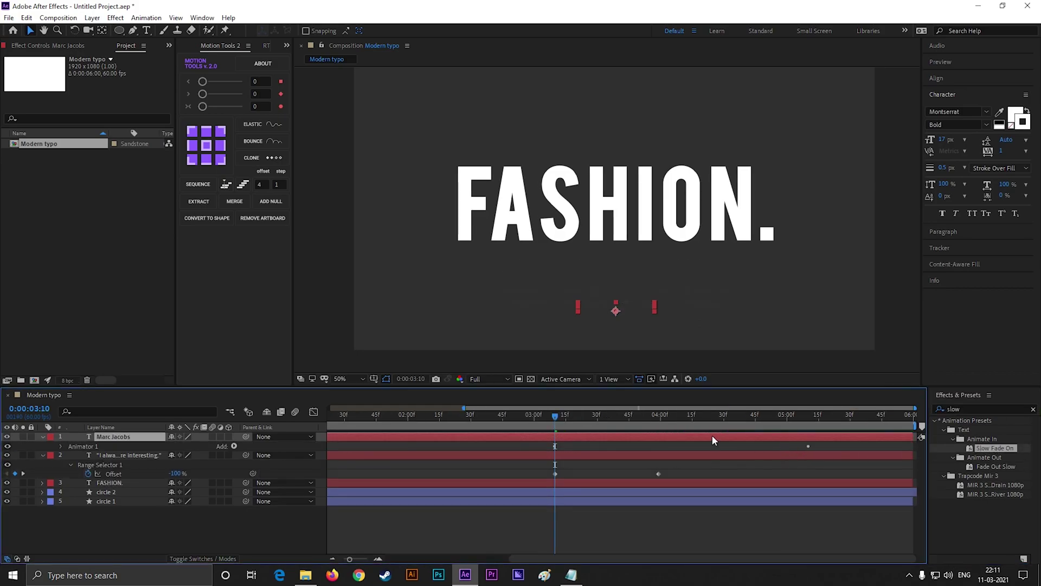
Reveal the credit's Offset keyframes, move the last one to about 0:00:03:59, and preview the reveal
key("u")
left_click(806, 455)
left_click_drag(806, 455, 660, 456)
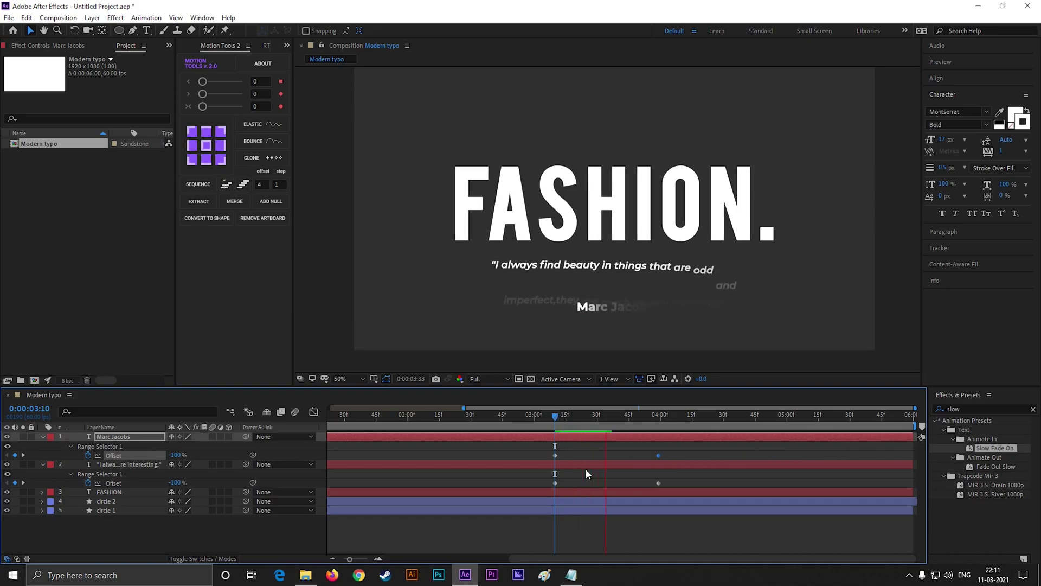
key("space")
Delay both of the credit's Offset keyframes so the reveal starts at about 0:00:03:46, and preview the timing
left_click_drag(691, 445, 631, 456)
key("alt+Right")
key("alt+Right")
left_click_drag(650, 417, 530, 419)
key("space")
key("space")
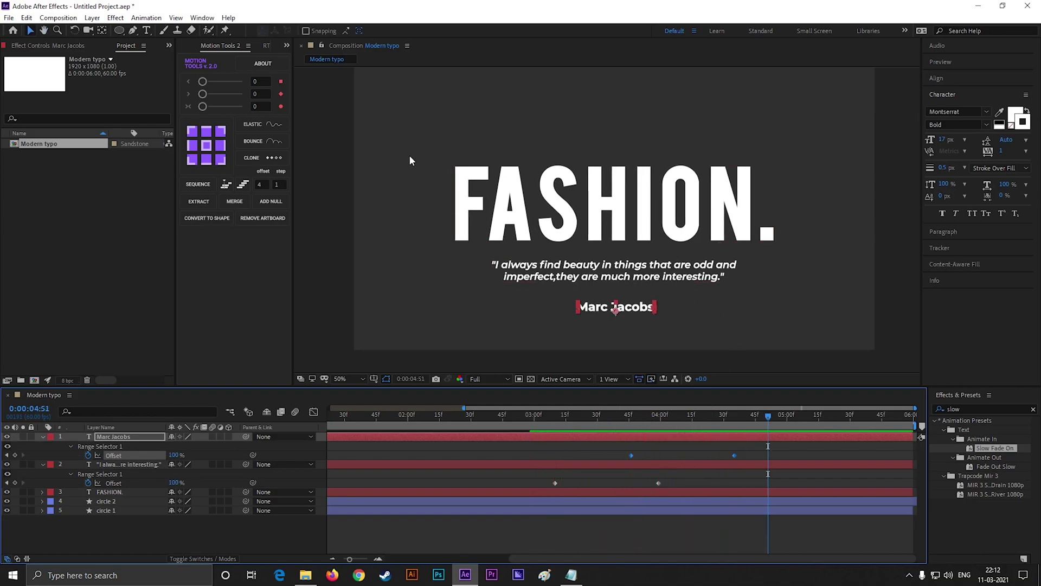
Collapse the credit and quote layers, then align the three text layers on their horizontal centres
left_click(101, 499)
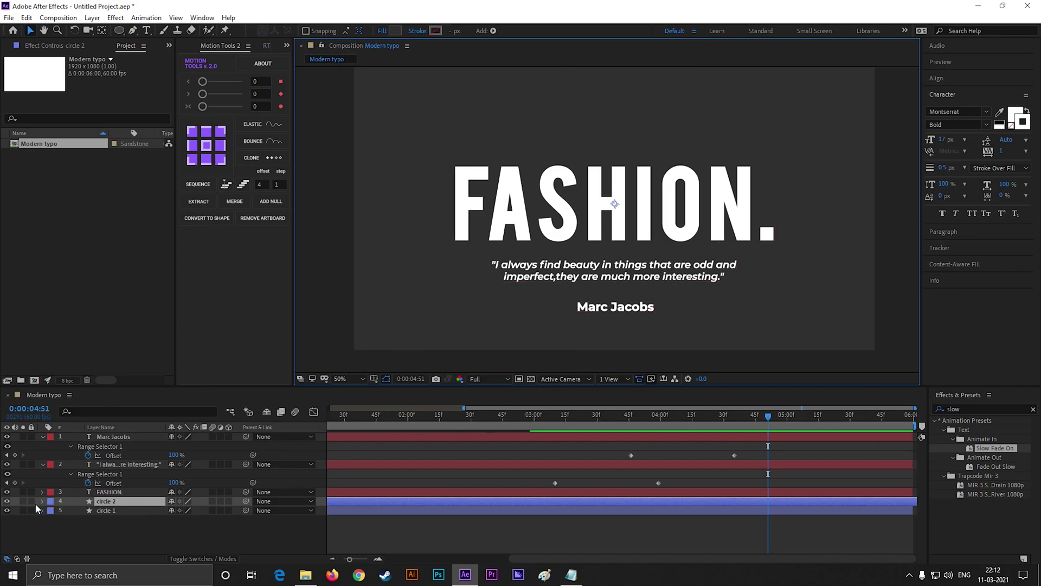
left_click(42, 464)
left_click(42, 437)
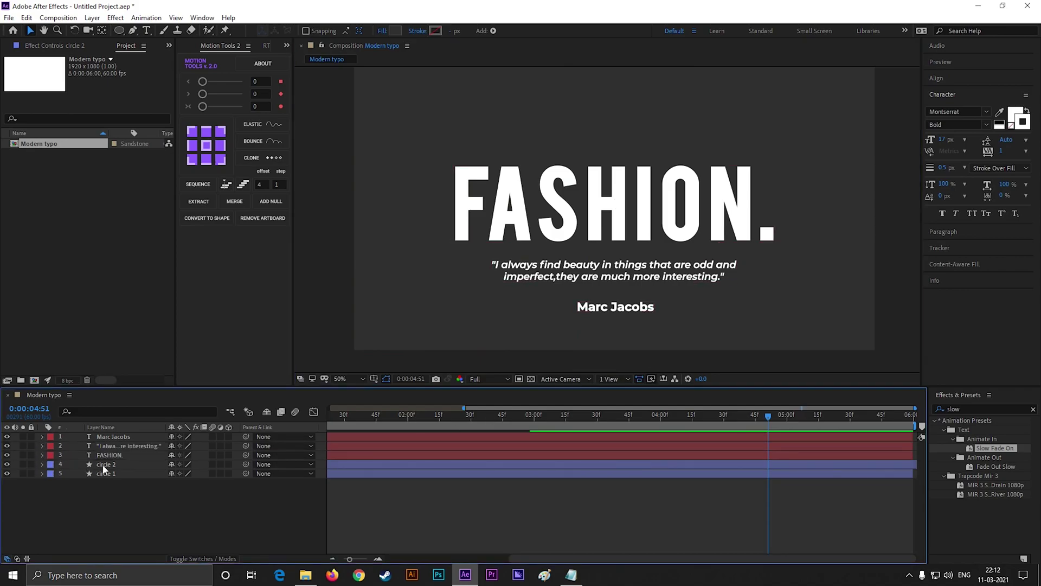
left_click(108, 455)
left_click(118, 436, "shift")
left_click(938, 78)
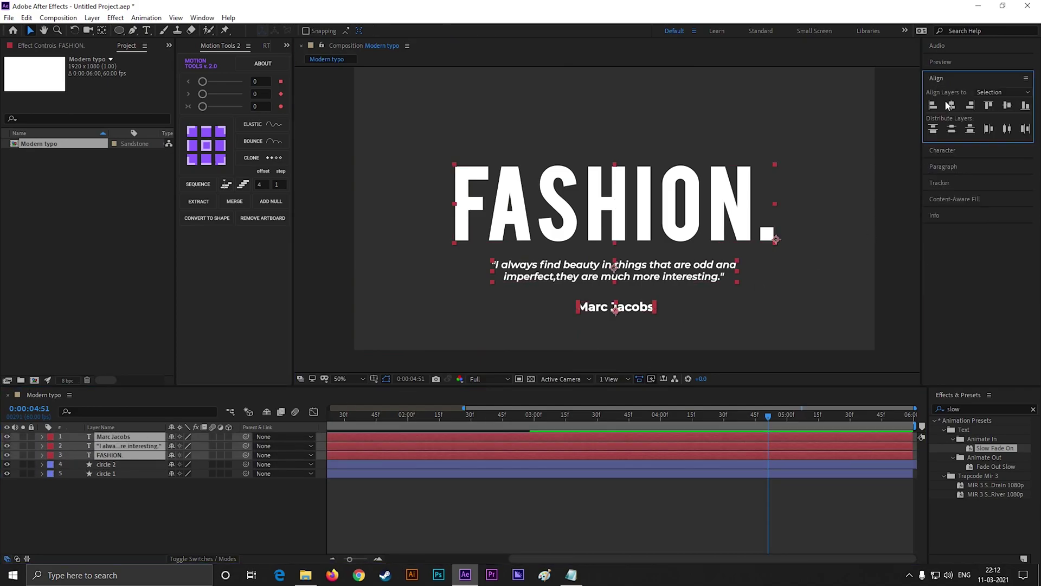
left_click(525, 496)
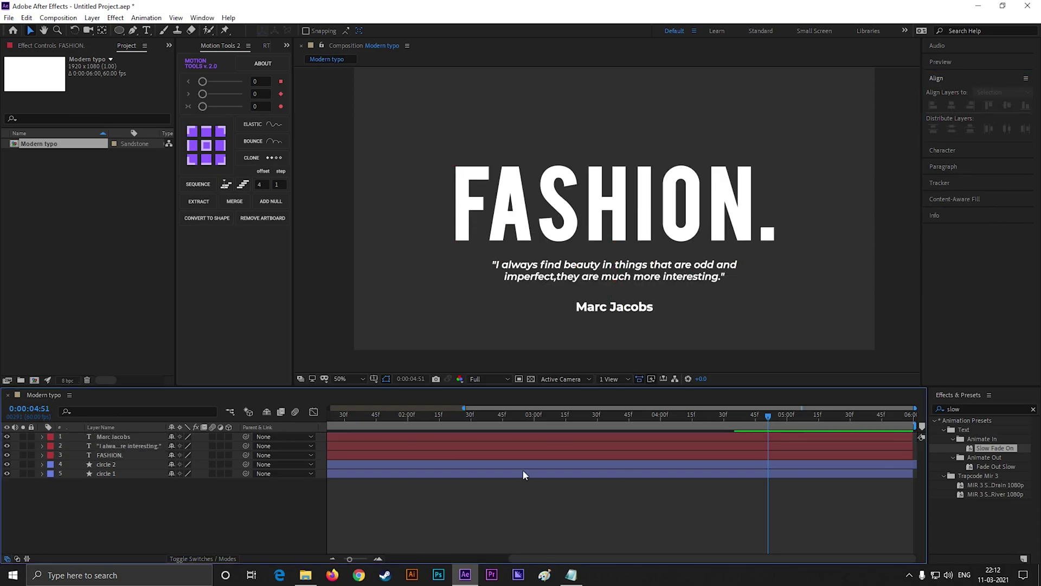
Lock the circle 1 and circle 2 layers against selection in the composition
key("minus")
left_click_drag(579, 239, 764, 330)
key("ctrl+z")
left_click_drag(31, 465, 31, 474)
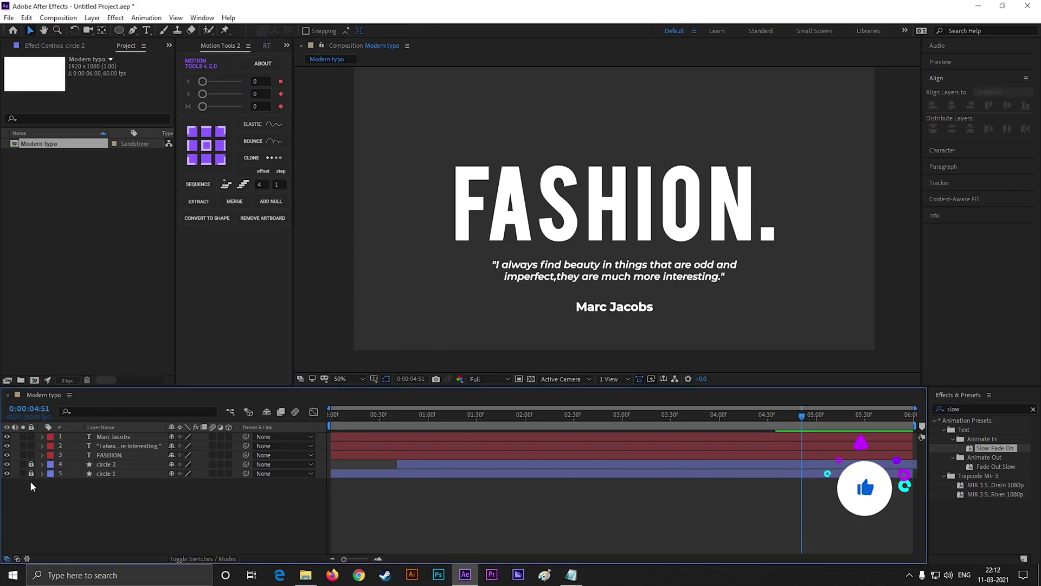
Move the title, quote and author credit together slightly higher in the frame
left_click_drag(435, 150, 657, 327)
left_click_drag(673, 213, 673, 196)
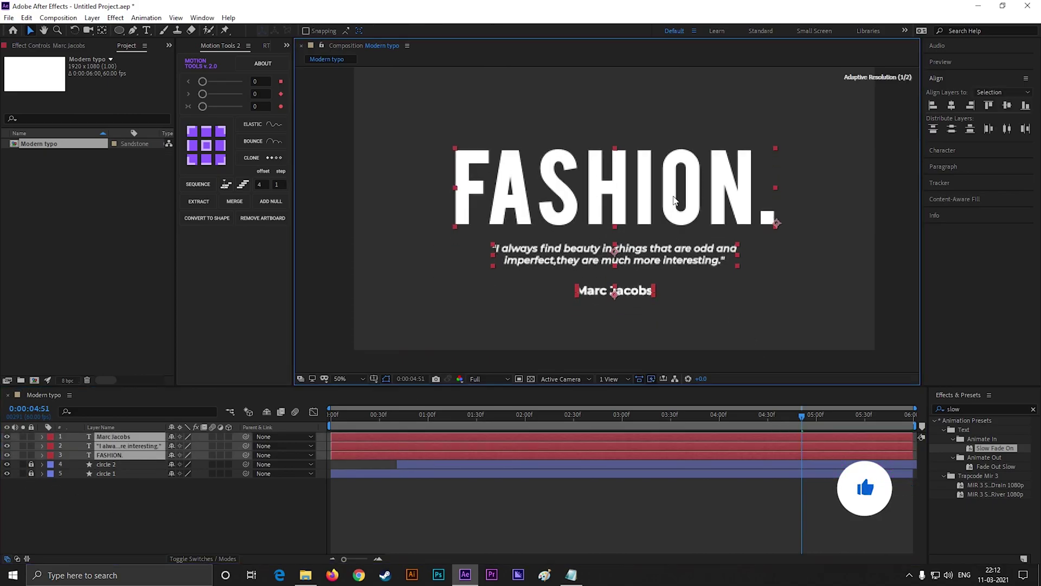
left_click(592, 311)
key("space")
scroll(507, 297, "down", 2)
scroll(710, 232, "up", 2)
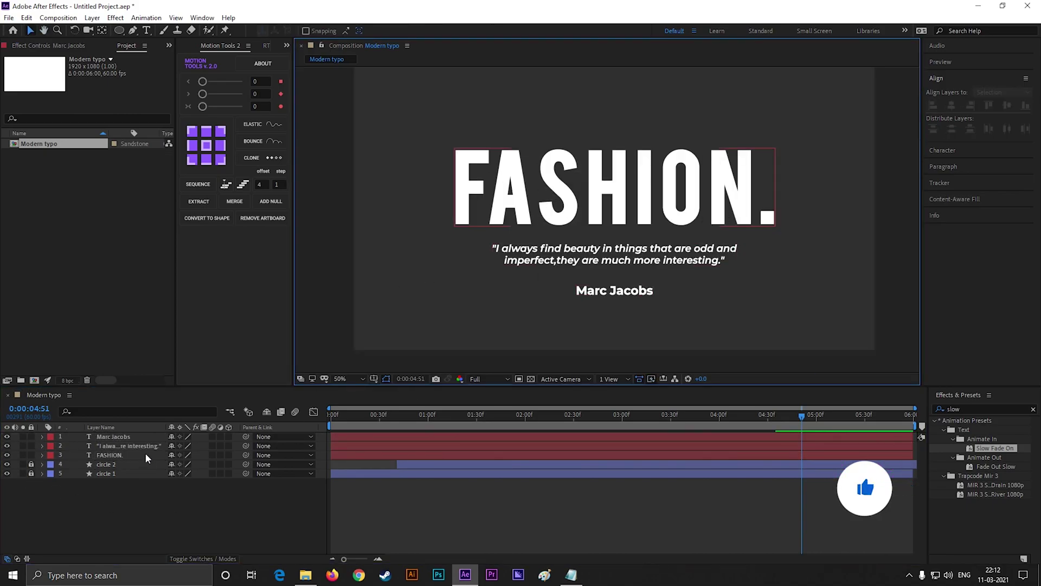
Import the image pexels-ali-pazani-2584278 from the Modern text ani 2 folder in File Explorer into the After Effects project
left_click(66, 258)
left_click(306, 575)
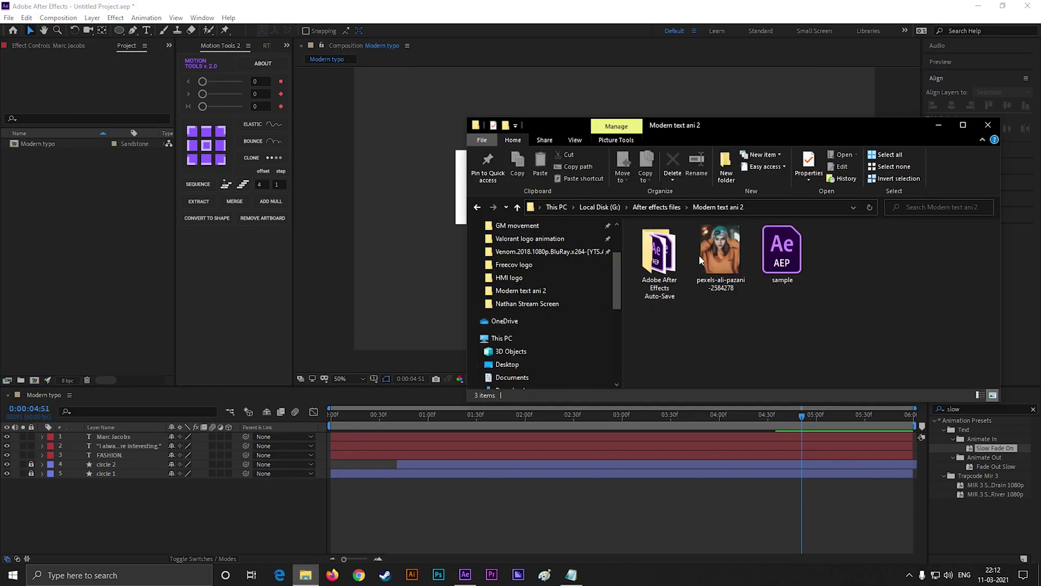
left_click_drag(705, 257, 63, 258)
left_click(940, 130)
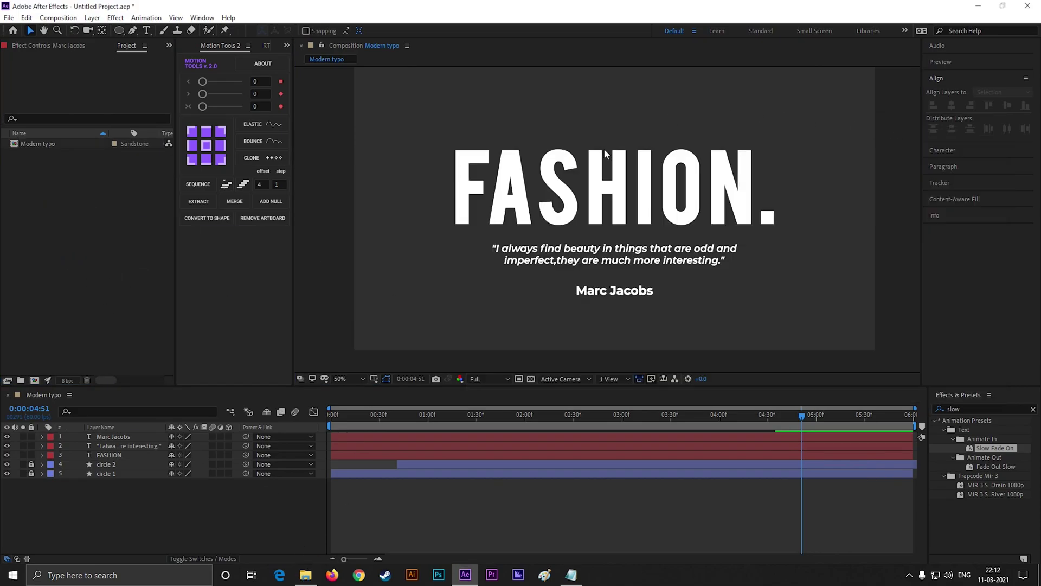
Add the portrait photo to the composition above the text layers and scale it down over the frame's right half
left_click_drag(43, 156, 720, 228)
scroll(412, 283, "down", 2)
left_click_drag(533, 266, 565, 299)
left_click_drag(460, 121, 490, 157)
mouse_move(578, 249)
left_mouse_down()
mouse_move(578, 206)
mouse_move(575, 237)
left_mouse_up()
left_click_drag(119, 438, 111, 467)
key("ctrl+z")
key("ctrl+z")
key("ctrl+shift+z")
Fine-tune the photo's size and position over the right side of the composition
scroll(591, 271, "up", 2)
scroll(450, 284, "down", 2)
left_click_drag(418, 151, 428, 165)
left_click_drag(537, 244, 515, 252)
scroll(515, 241, "up", 2)
Draw a large circular mask around the woman's face on the photo layer
key("q")
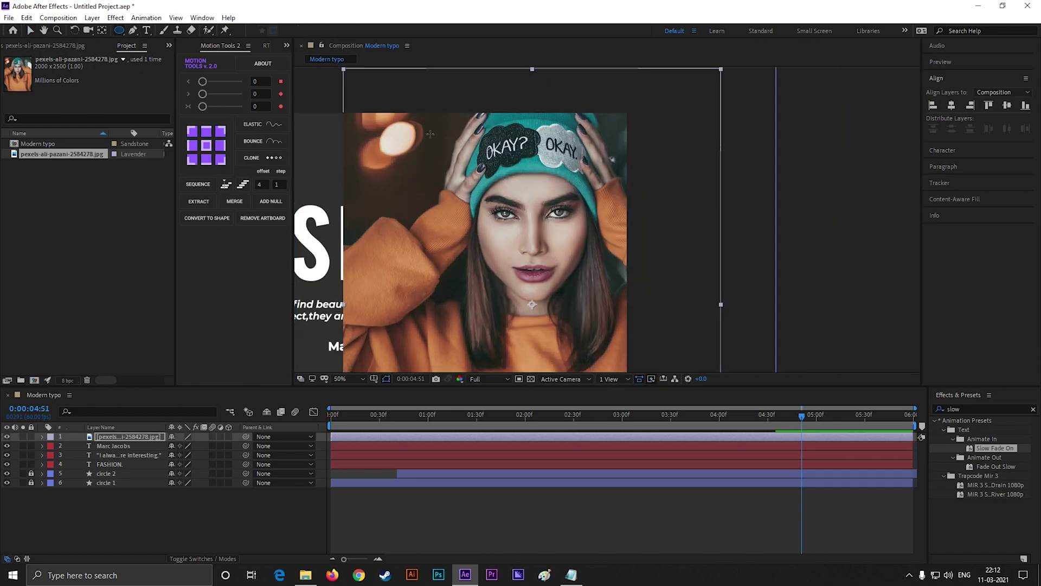
left_click_drag(420, 128, 670, 375)
left_click_drag(576, 306, 654, 261)
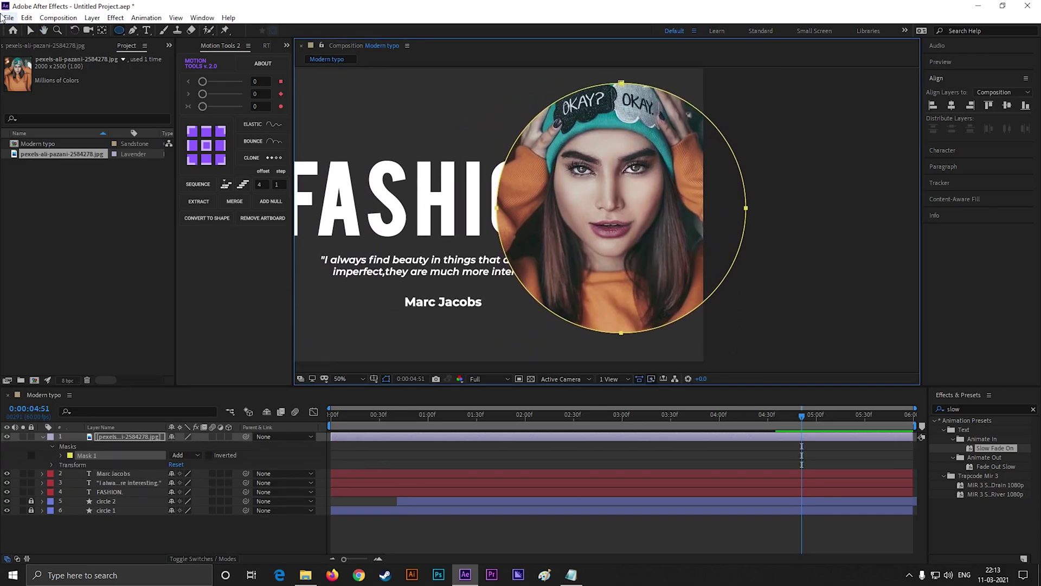
left_click(31, 31)
left_click(87, 260)
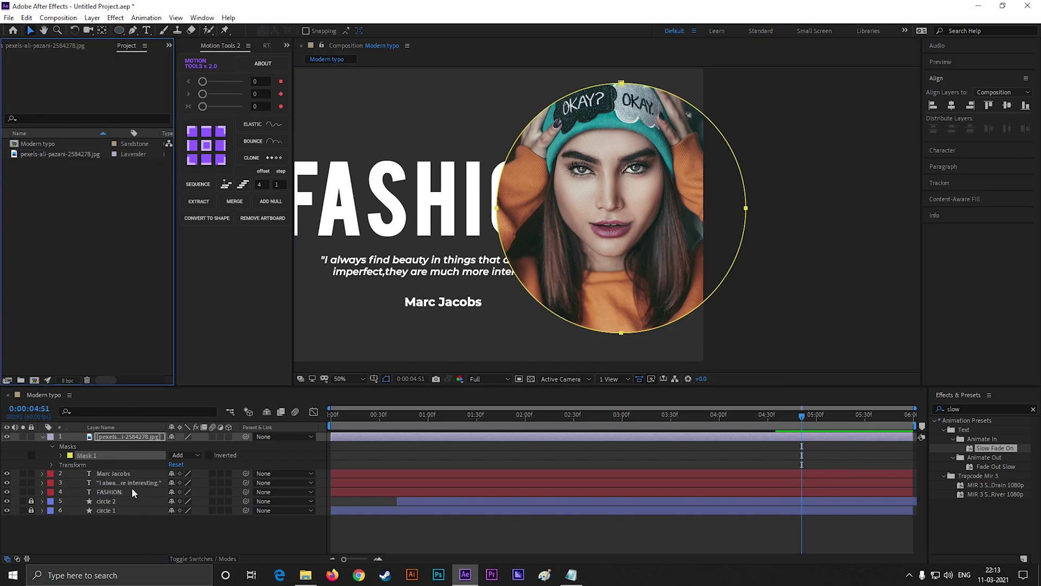
left_click(128, 437)
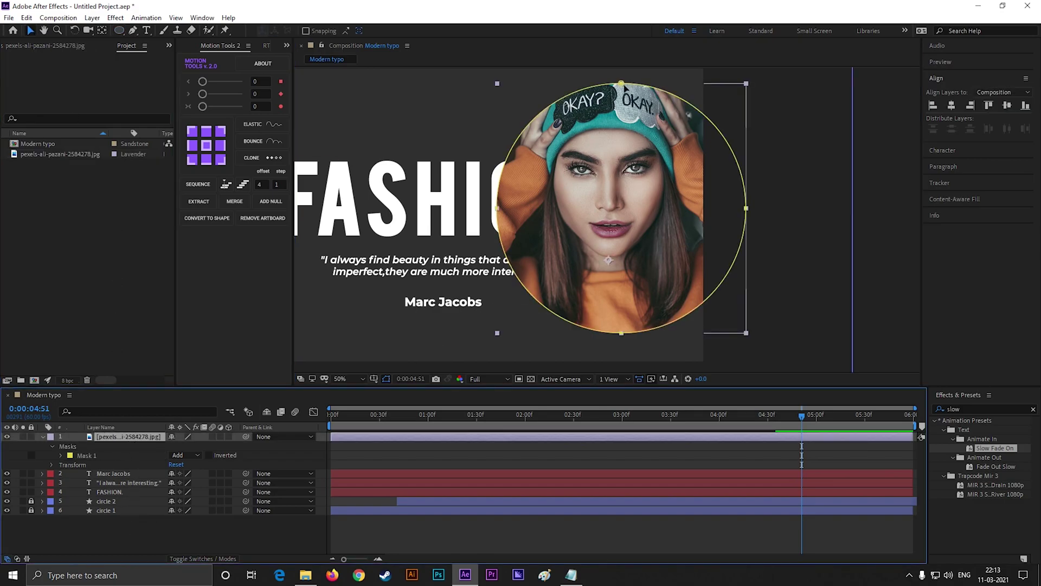
left_click_drag(623, 84, 631, 53)
key("ctrl+z")
Enlarge Mask 1 proportionally toward the lower left so the circle shows more of the photo
left_click(86, 456)
left_click_drag(551, 190, 542, 227)
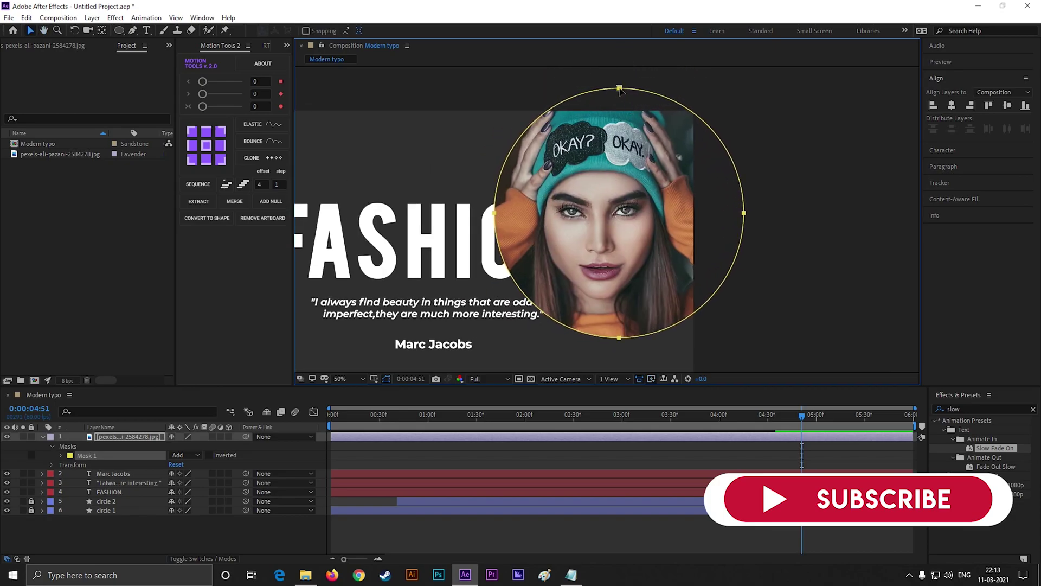
double_click(619, 88)
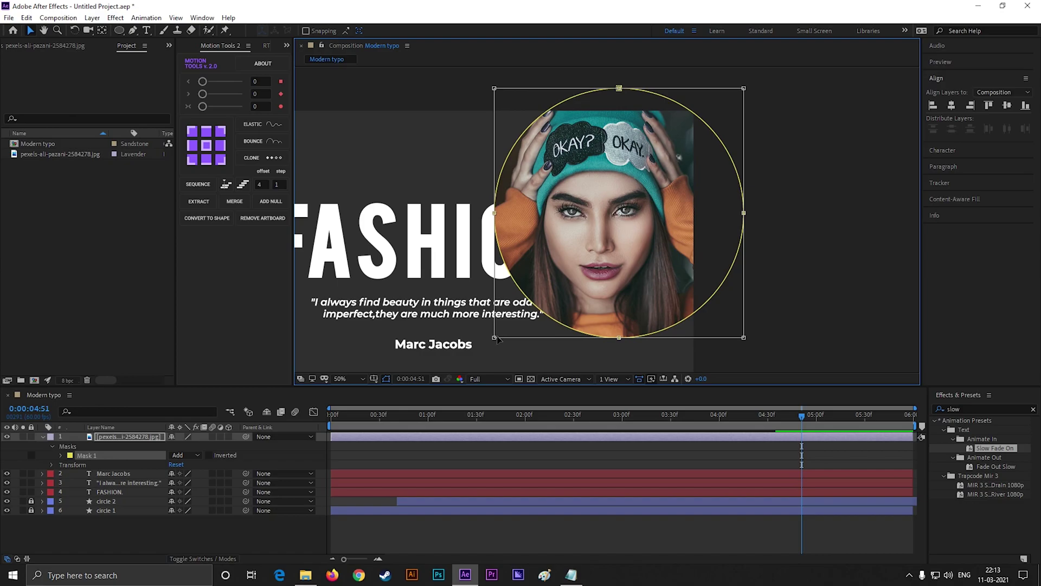
left_click_drag(493, 338, 465, 365)
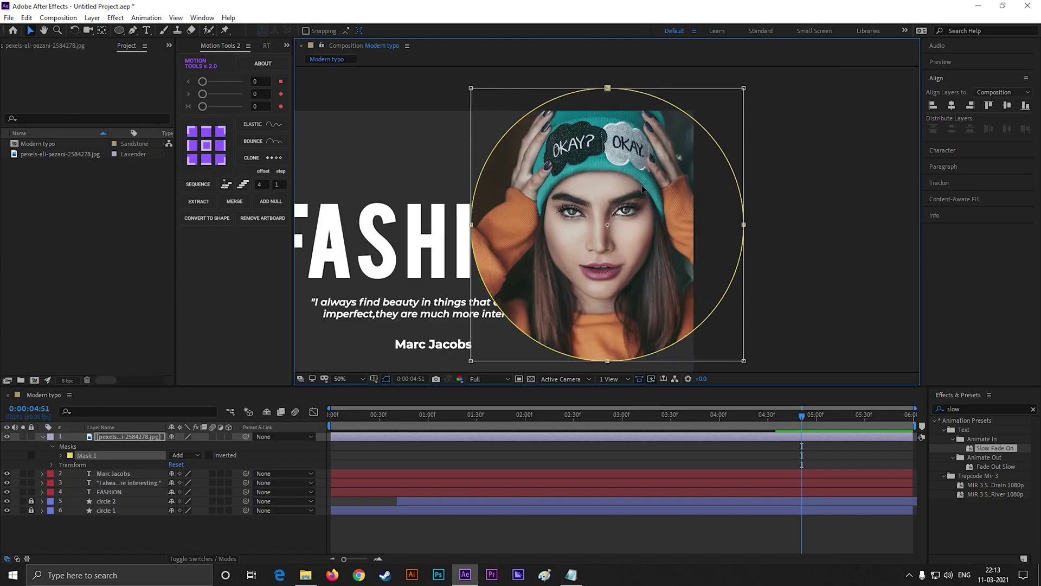
left_click_drag(637, 229, 673, 159)
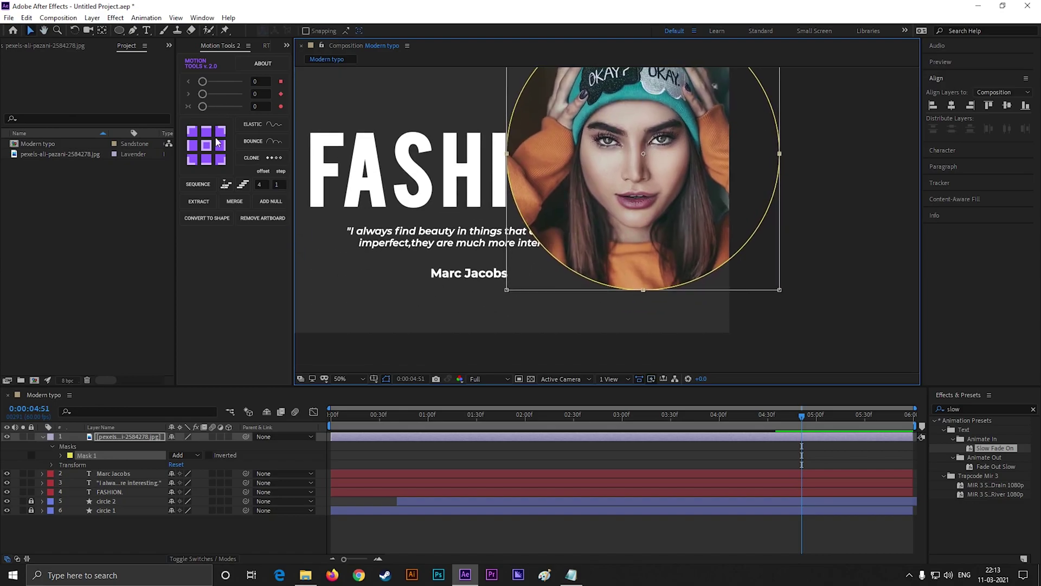
Draw a second, much smaller circular mask on the photo layer, below and left of the large one
left_click(132, 517)
left_click(124, 437)
left_click(108, 427)
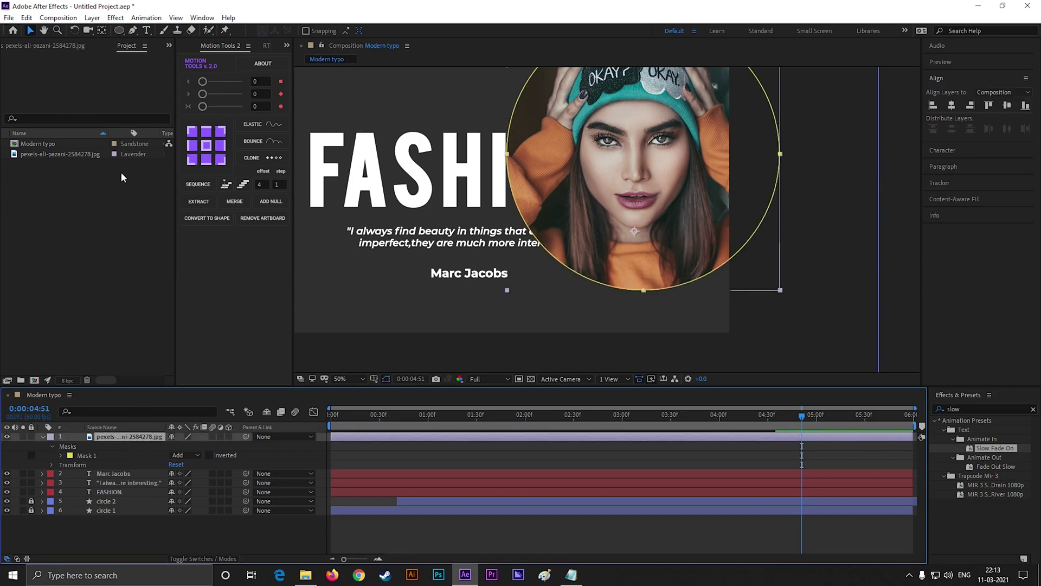
left_click(120, 31)
left_click_drag(510, 283, 580, 351)
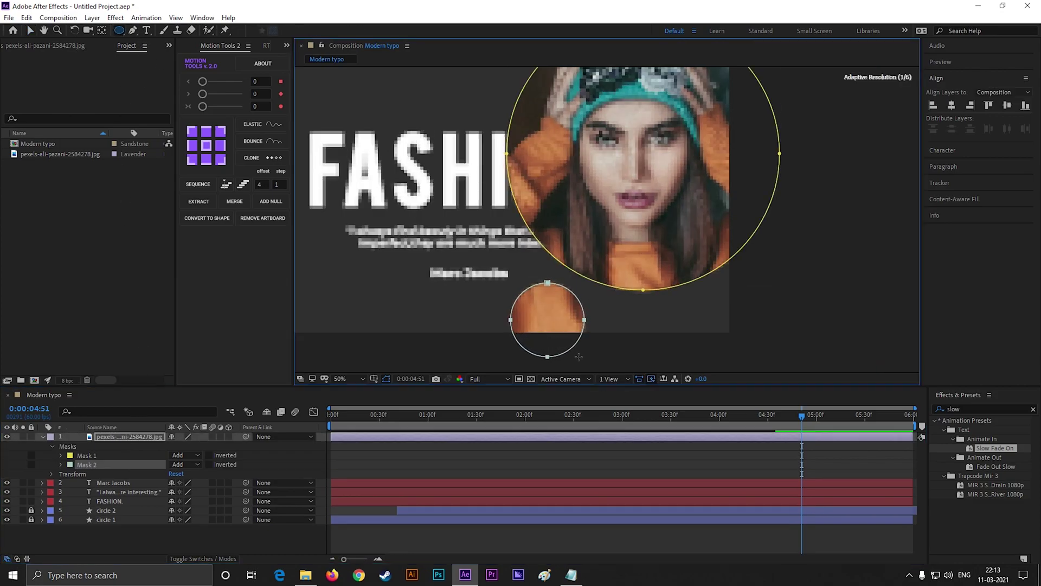
Shrink Mask 2 and place it close to the lower-left edge of the large circle, beside the author credit
left_click(30, 31)
double_click(545, 283)
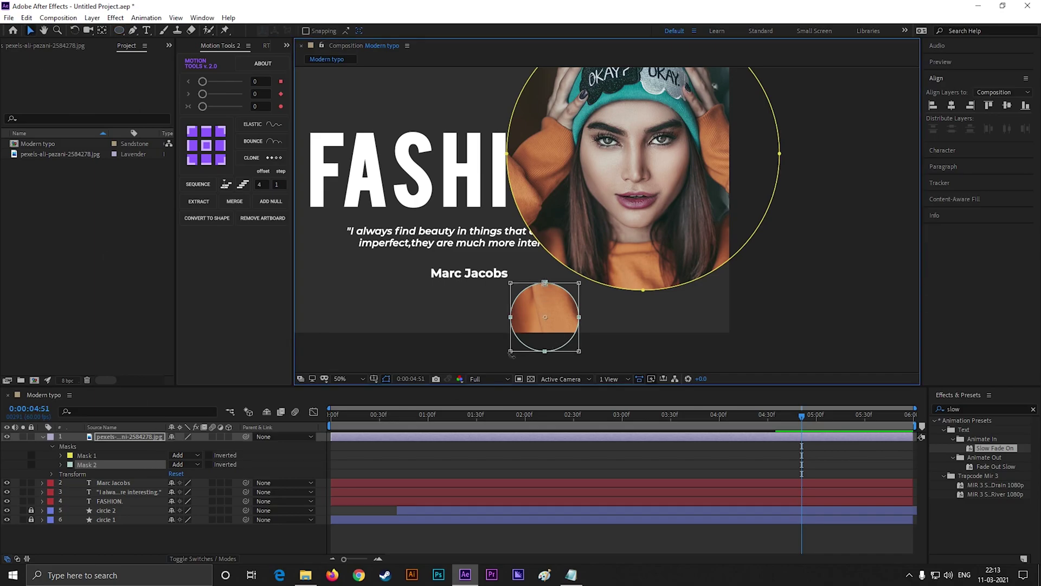
left_click_drag(510, 352, 525, 337)
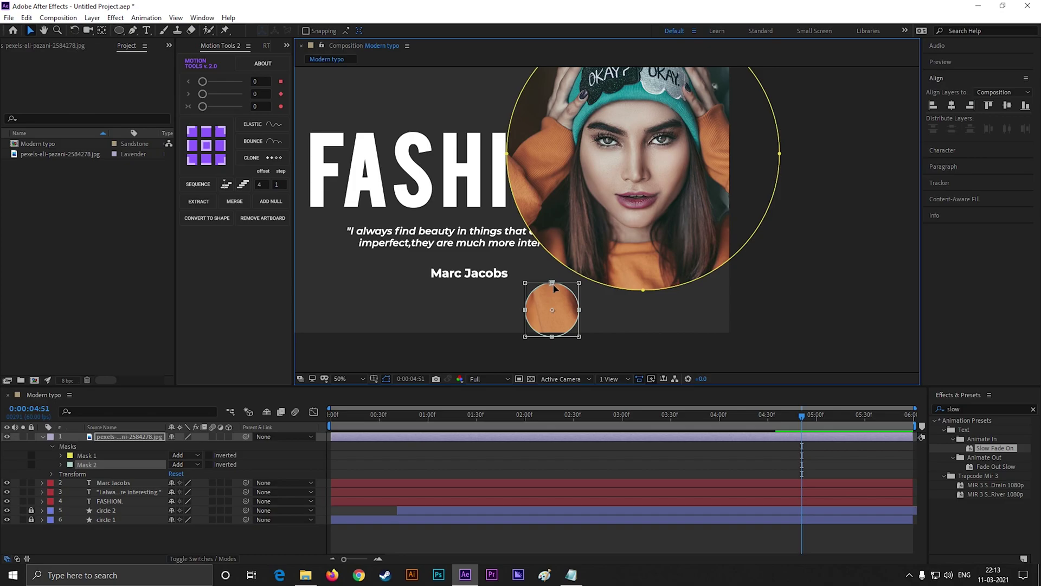
left_click_drag(554, 286, 539, 276)
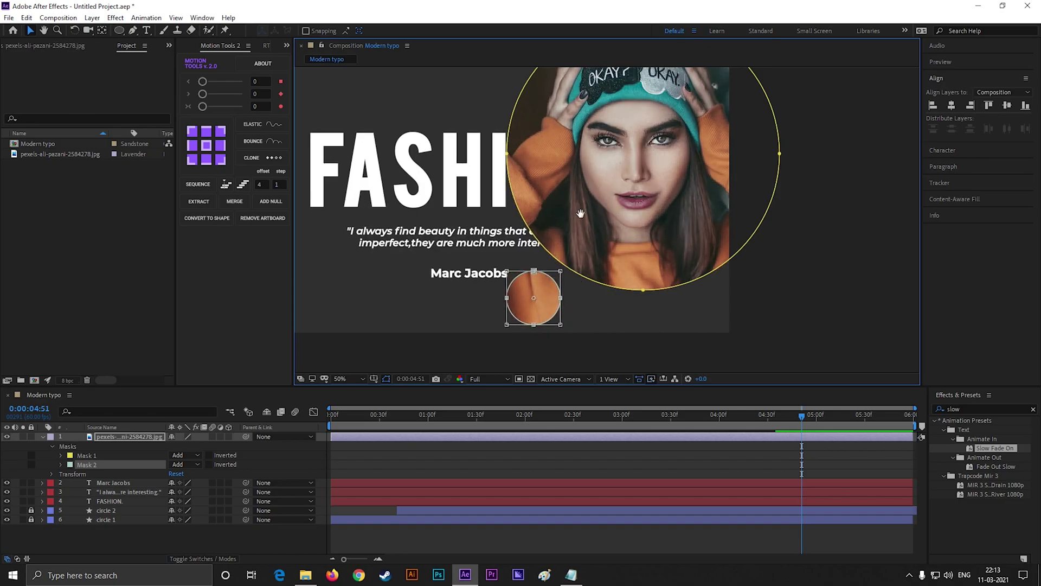
Add Mask Path keyframes for Mask 1 and Mask 2 at 0:00:03:00
left_click_drag(582, 214, 562, 254)
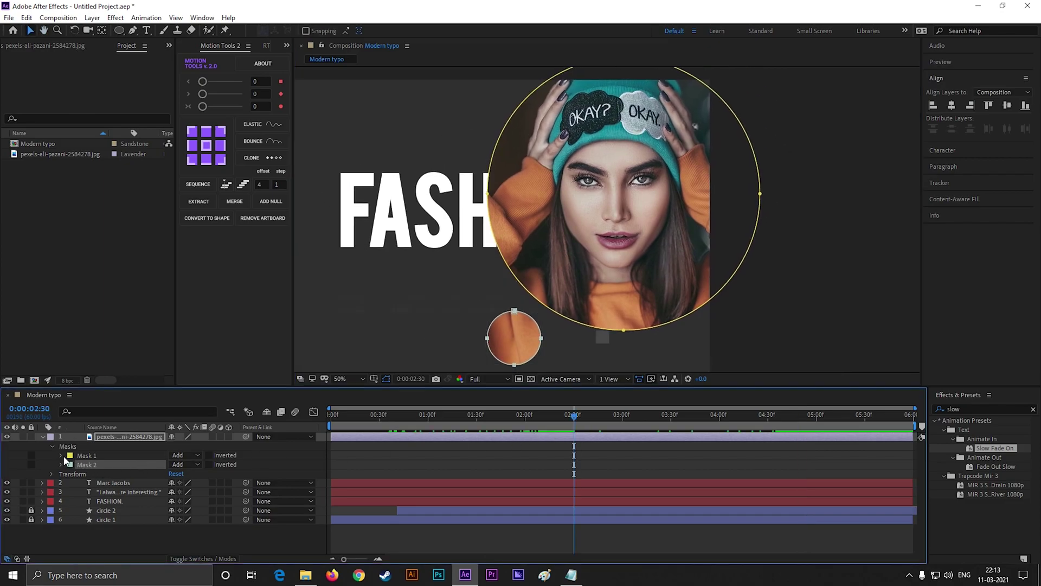
left_click(61, 456)
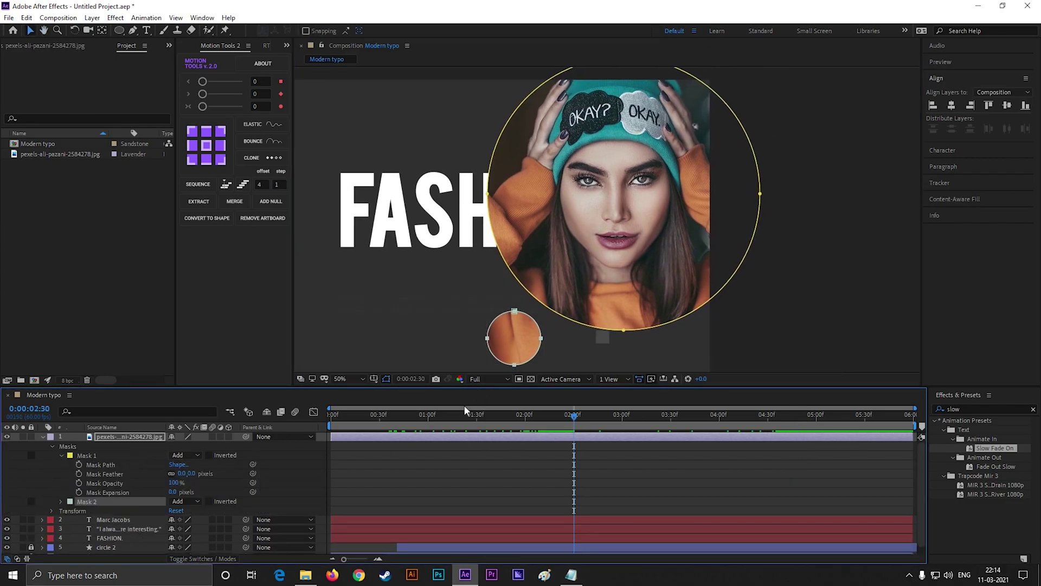
left_click_drag(574, 415, 623, 416)
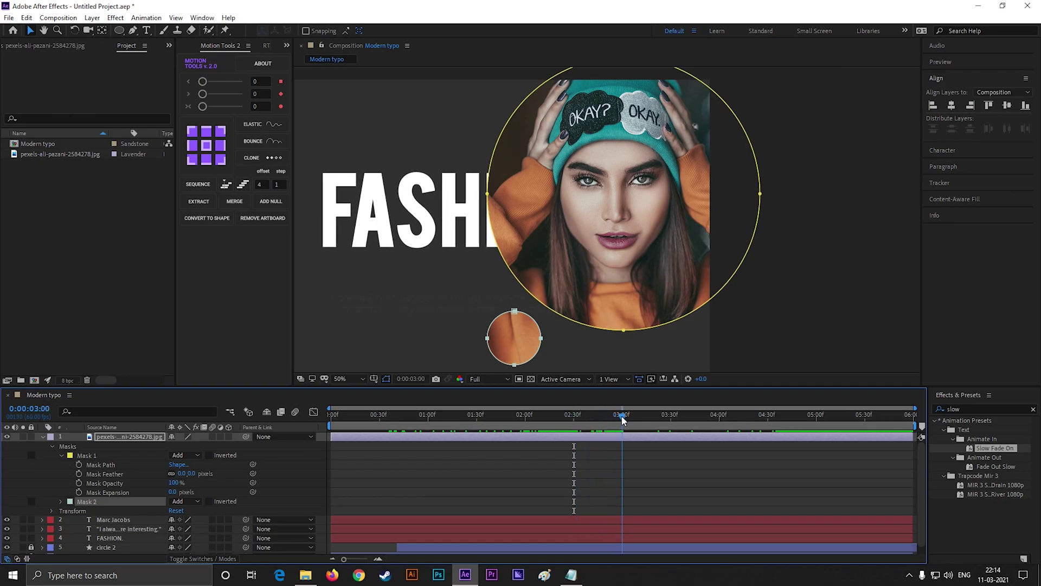
left_click(79, 465)
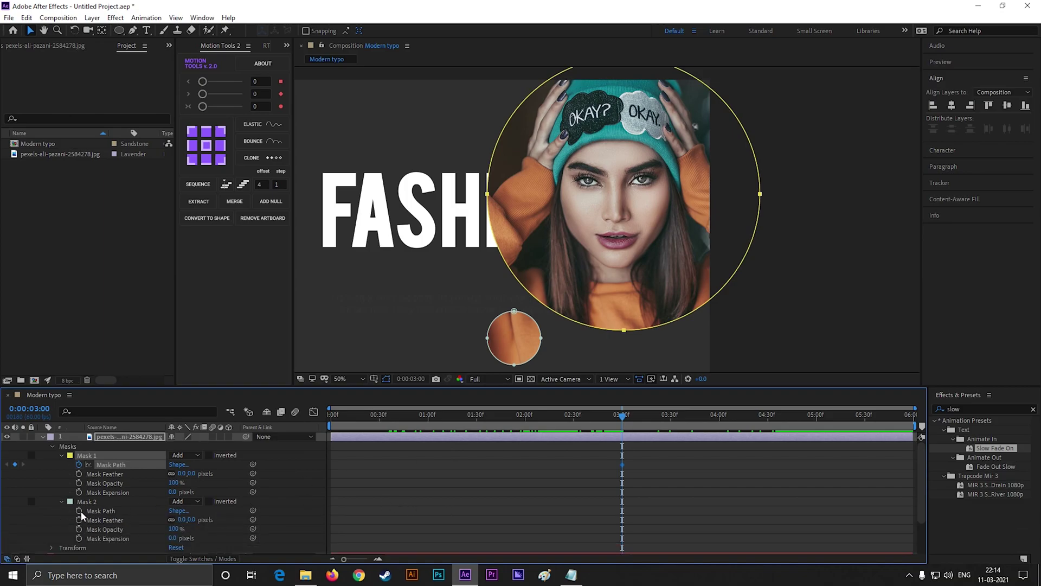
left_click(79, 510)
Move Mask 2 downward away from its resting place at 0:00:02:30 to keyframe its starting position
left_click_drag(628, 418, 576, 425)
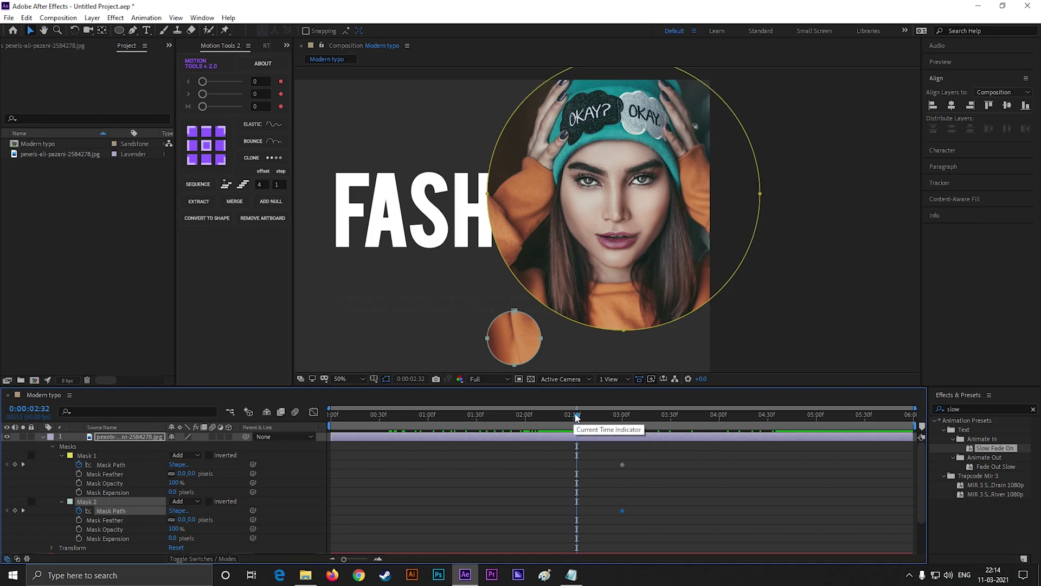
left_click_drag(577, 417, 574, 417)
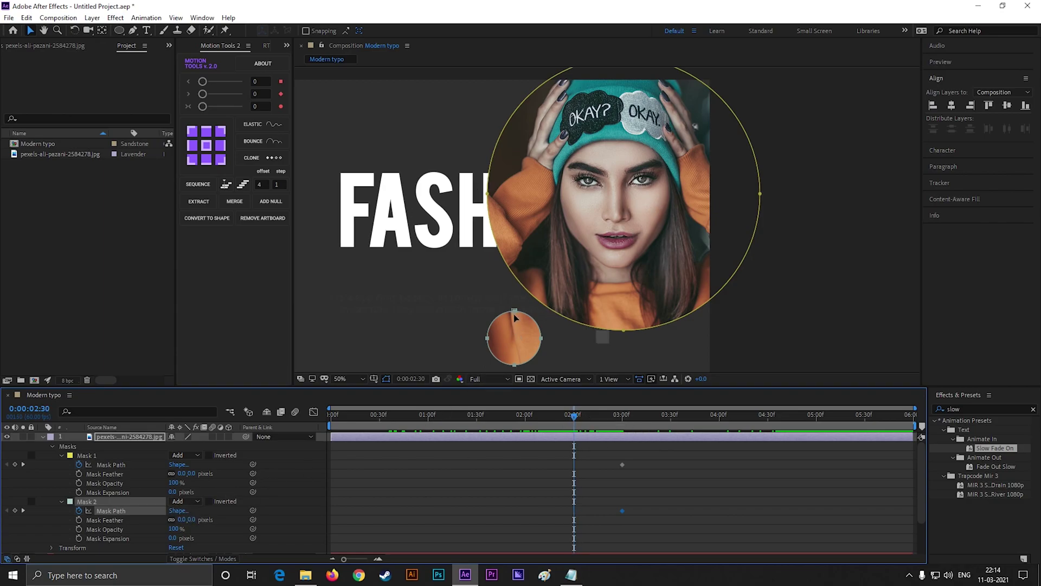
left_click_drag(515, 317, 496, 332)
Move Mask 1 up and to the right, completely outside the composition frame, at 0:00:02:30 to keyframe its starting position
left_click_drag(581, 217, 505, 313)
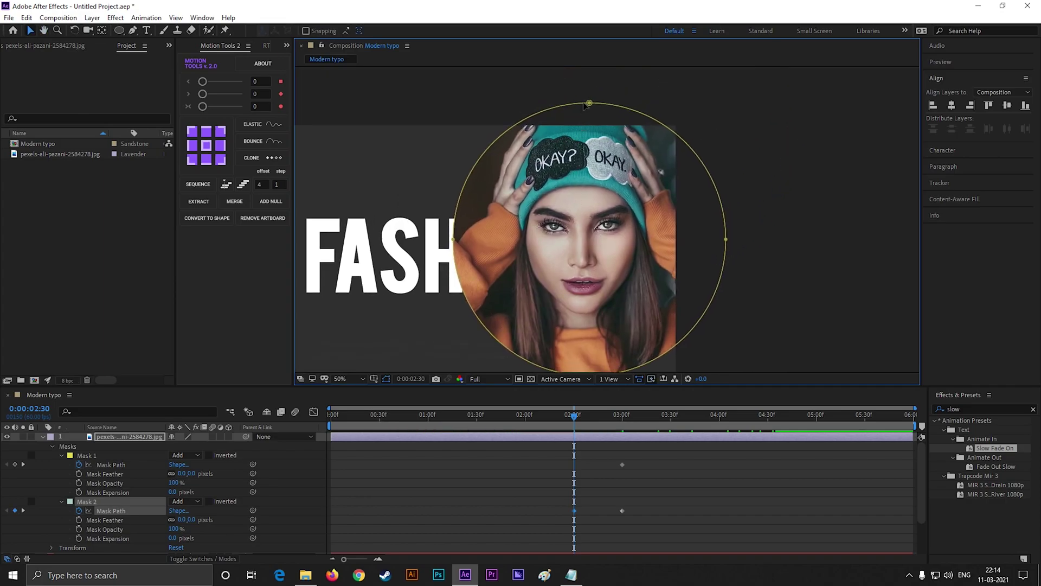
left_click_drag(589, 103, 631, 65)
key("ctrl+z")
left_click(97, 456)
left_click_drag(592, 103, 635, 50)
key("h")
left_click_drag(549, 214, 496, 291)
left_click_drag(581, 127, 723, 1)
key("space")
left_click_drag(641, 151, 530, 255)
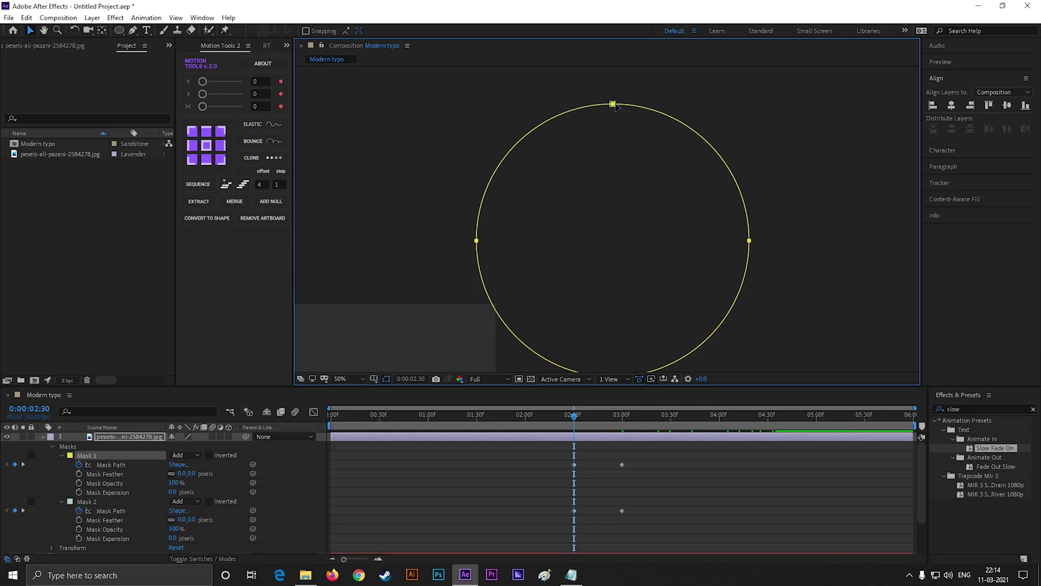
left_click_drag(614, 103, 624, 60)
scroll(591, 194, "down", 2)
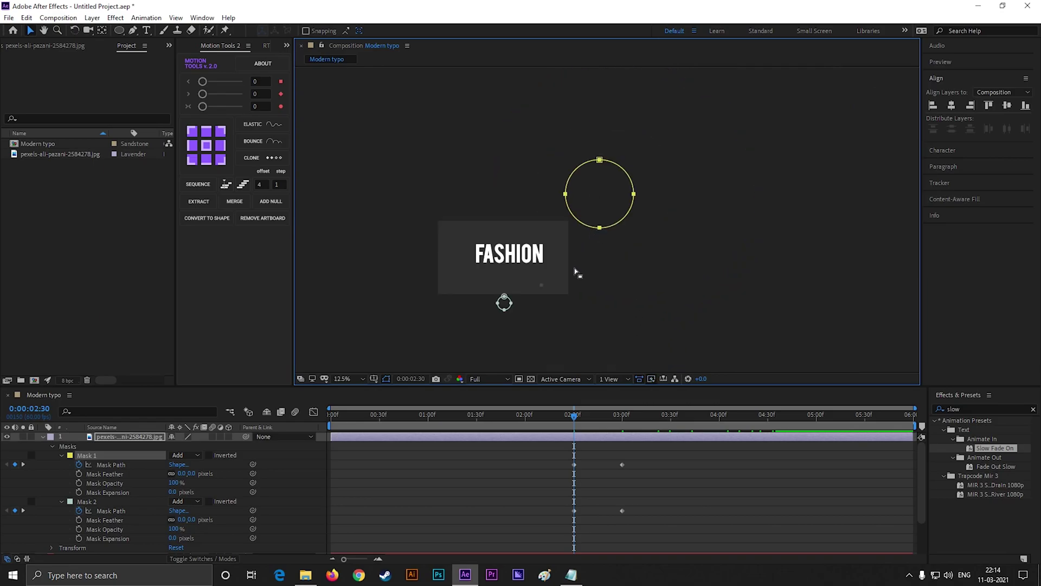
Preview the mask reveal and shift the ending Mask Path keyframes of both masks out to about 0:00:05:20
key("space")
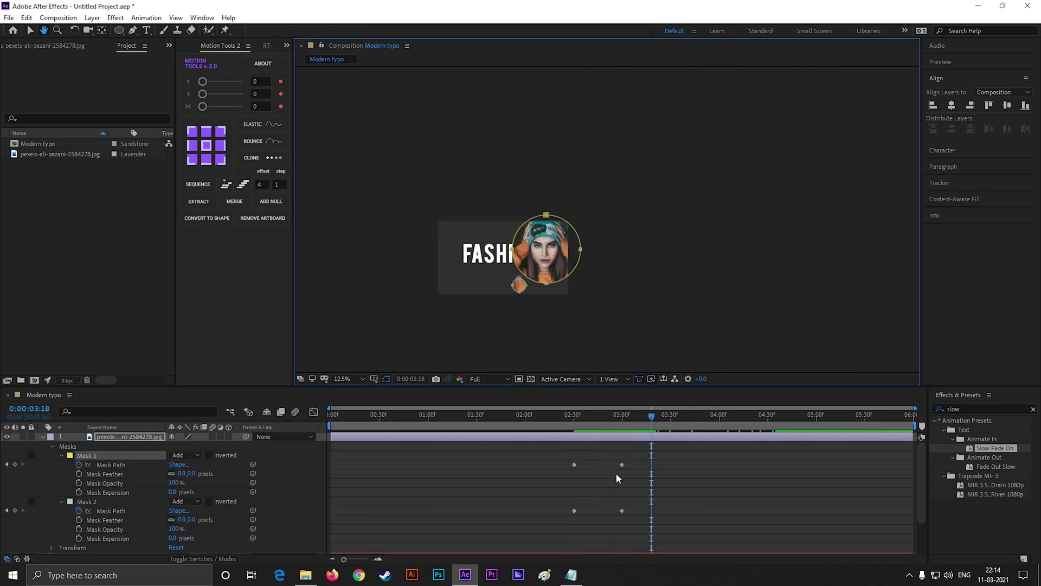
scroll(605, 484, "up", 1)
left_click_drag(666, 455, 783, 498)
scroll(757, 491, "down", 1)
left_click_drag(857, 453, 470, 529)
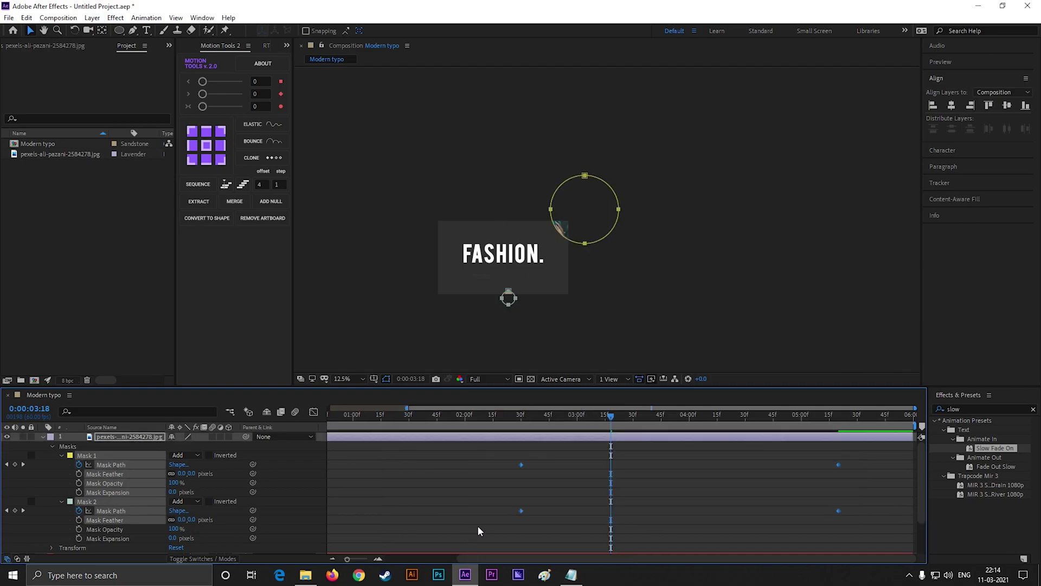
Ease the Mask Path keyframes of both masks and shape their speed curve to peak near 0:00:03:00 with a long, slow finish
left_click(314, 412)
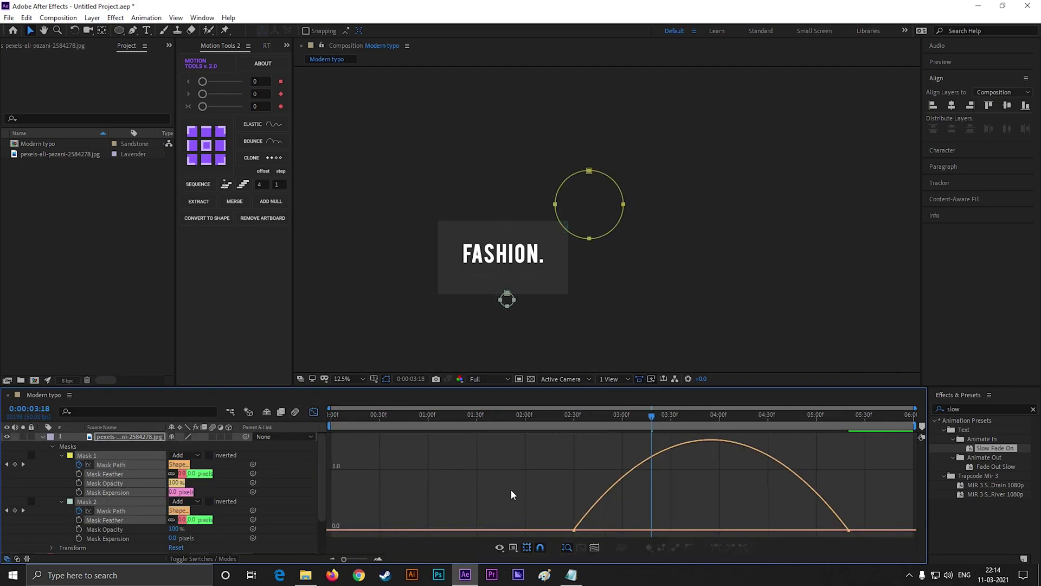
left_click_drag(529, 500, 626, 496)
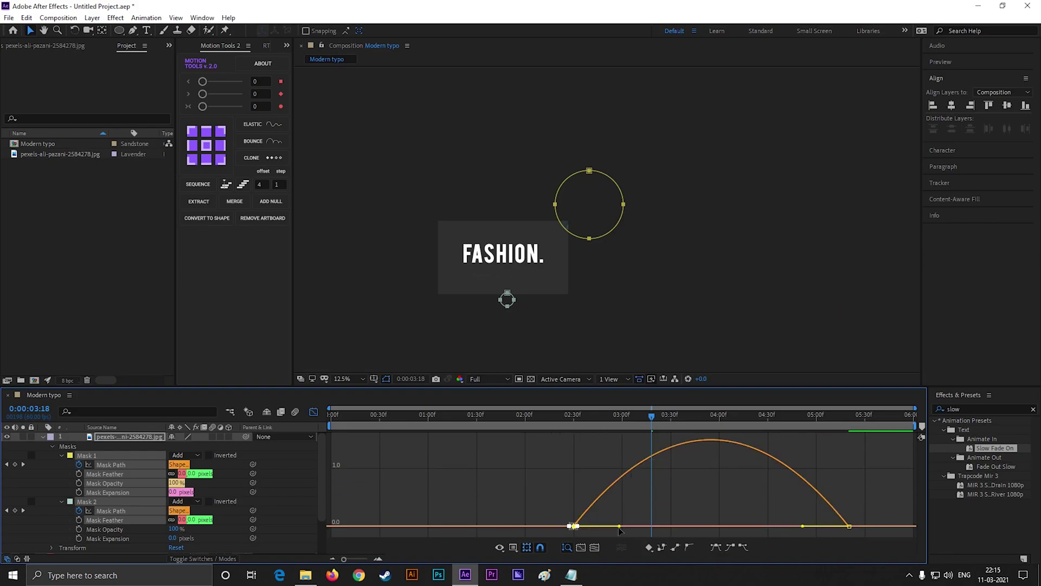
left_click_drag(874, 511, 709, 529)
left_click_drag(652, 417, 548, 416)
key("space")
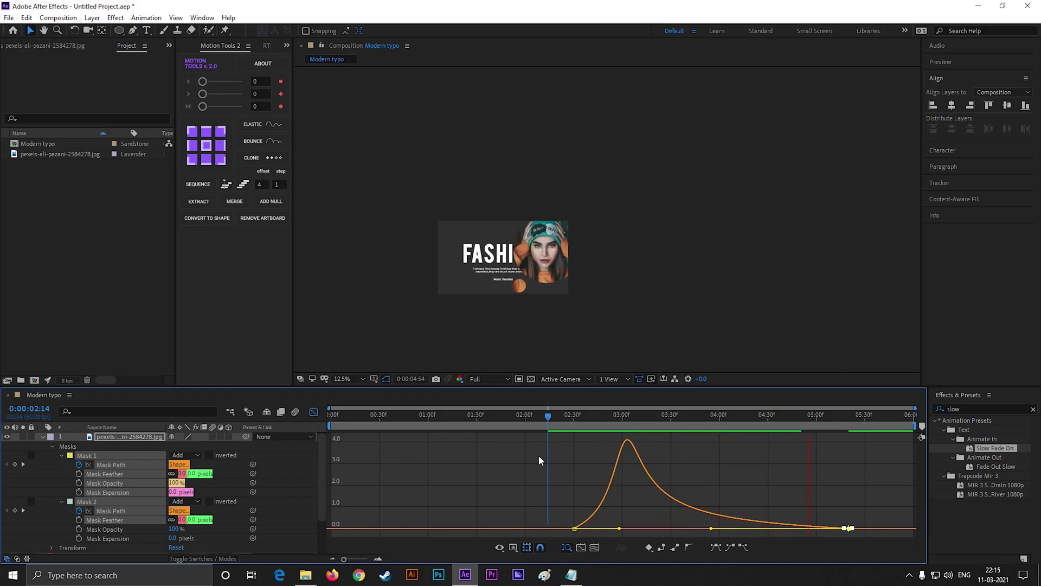
Place the photo layer directly beneath the FASHION. title layer and preview the animation from the start
scroll(651, 227, "up", 4)
left_click_drag(677, 254, 653, 283)
left_click(43, 438)
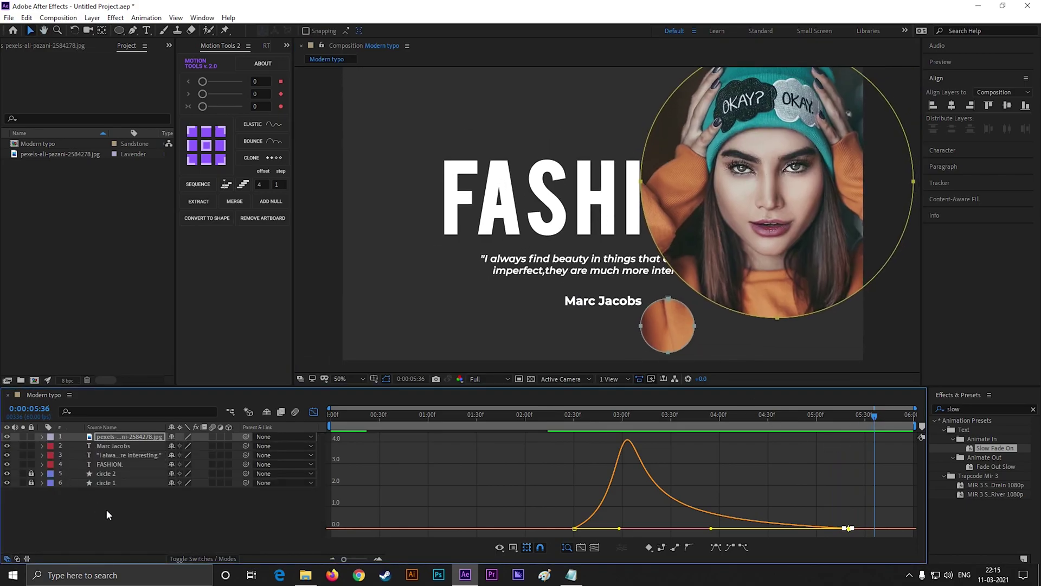
left_click(107, 509)
left_click_drag(118, 434, 113, 467)
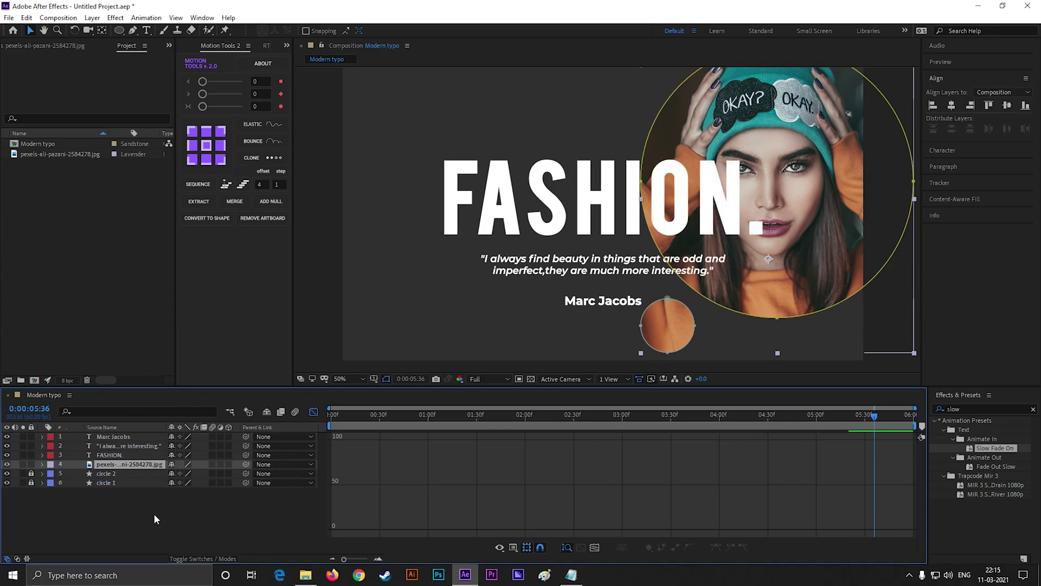
left_click(313, 412)
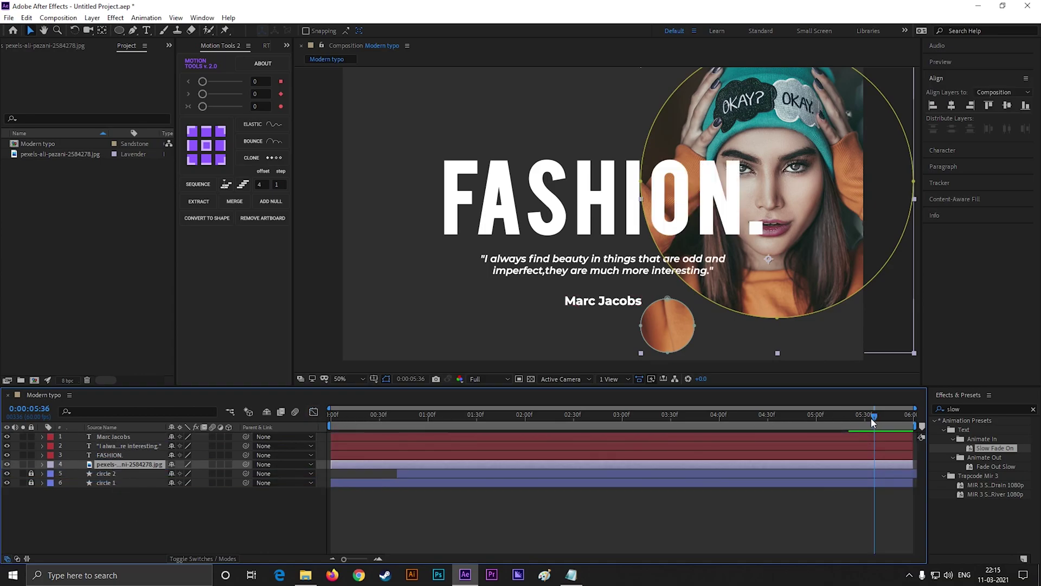
left_click_drag(873, 423, 317, 422)
key("space")
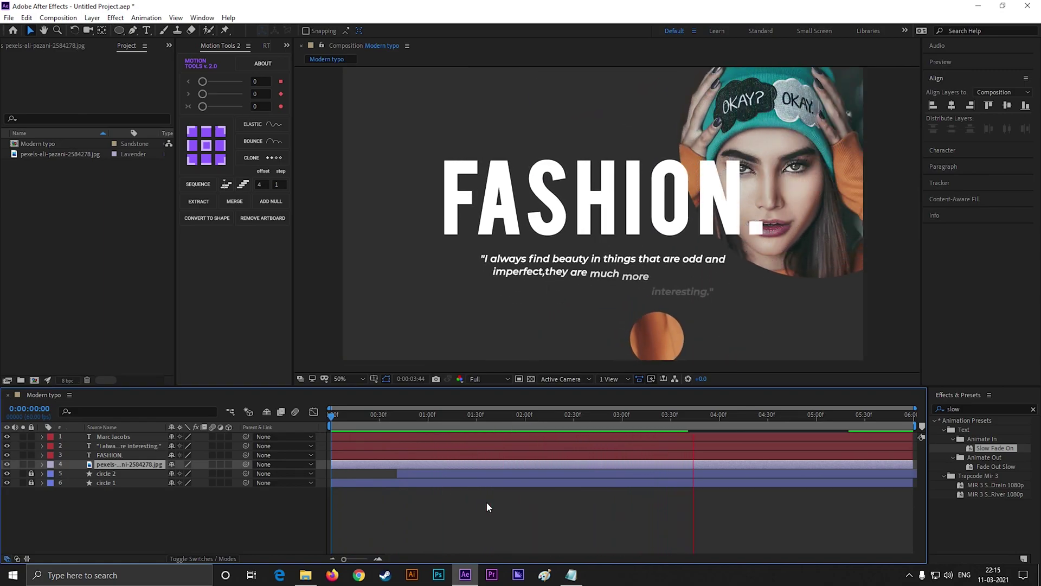
left_click(464, 503)
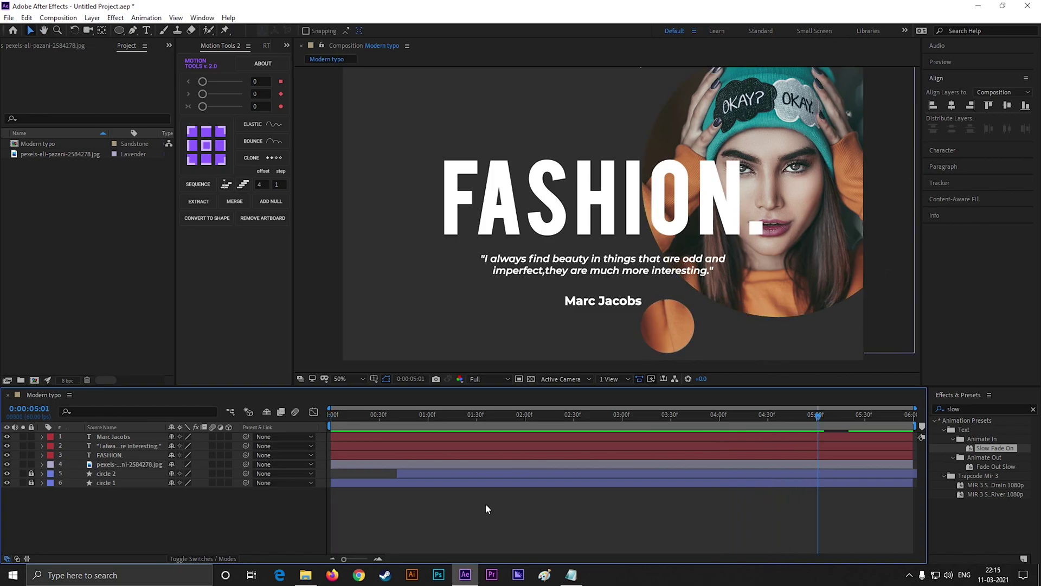
Apply a Drop Shadow effect to the photo layer and increase its distance and softness
left_click(133, 464)
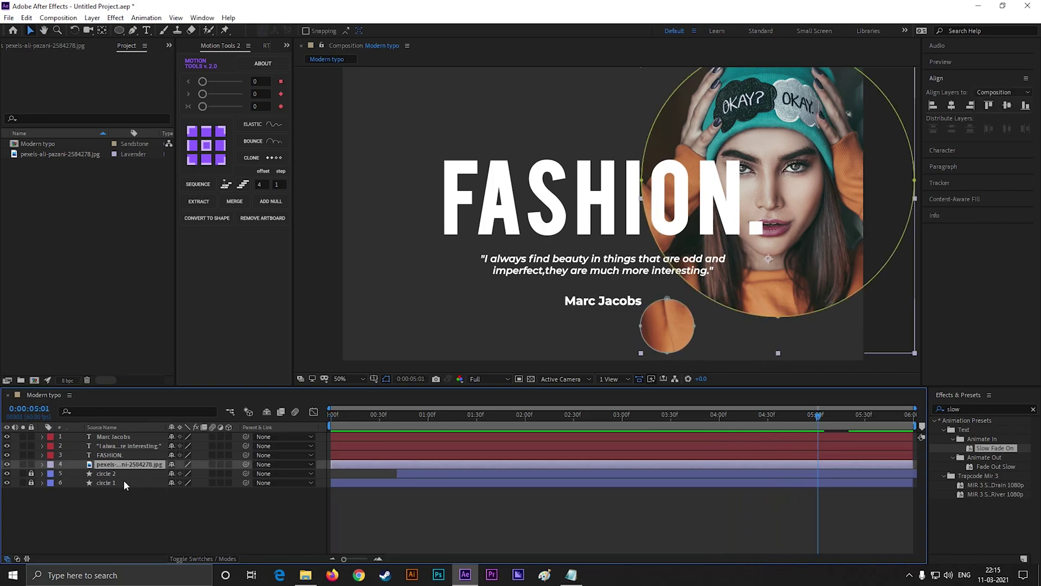
double_click(953, 409)
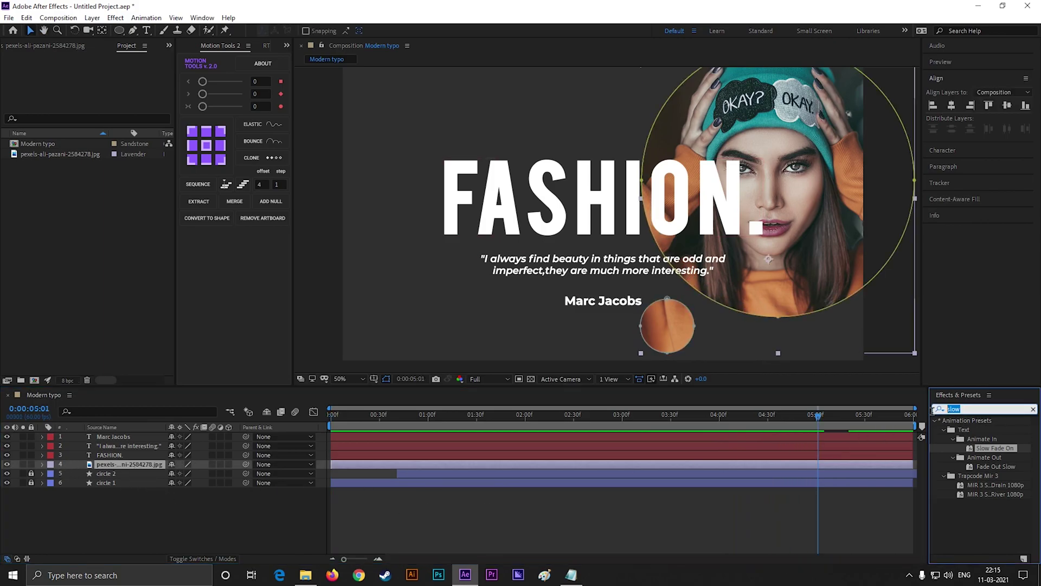
type("drop")
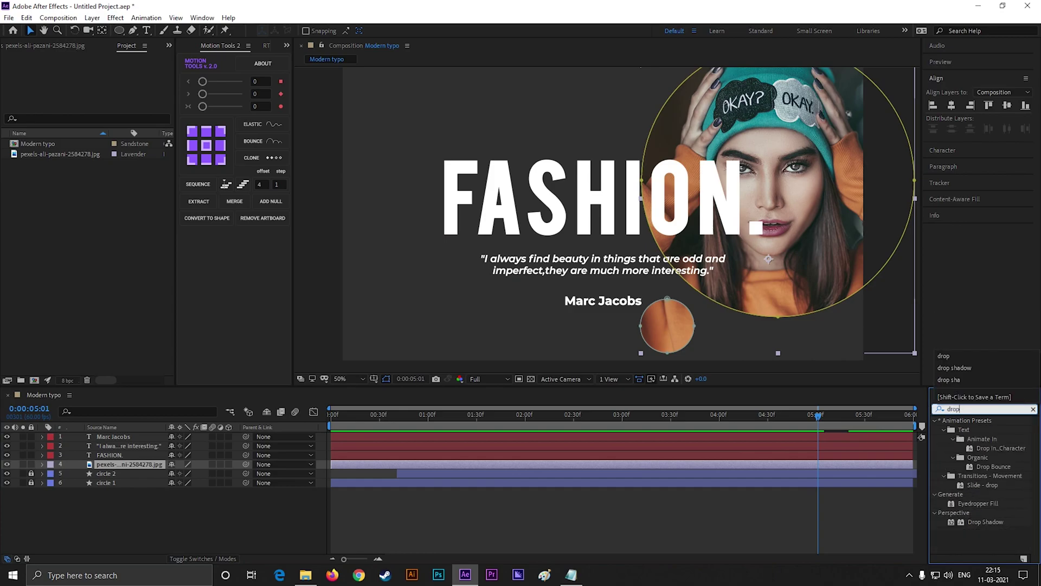
type(" sha")
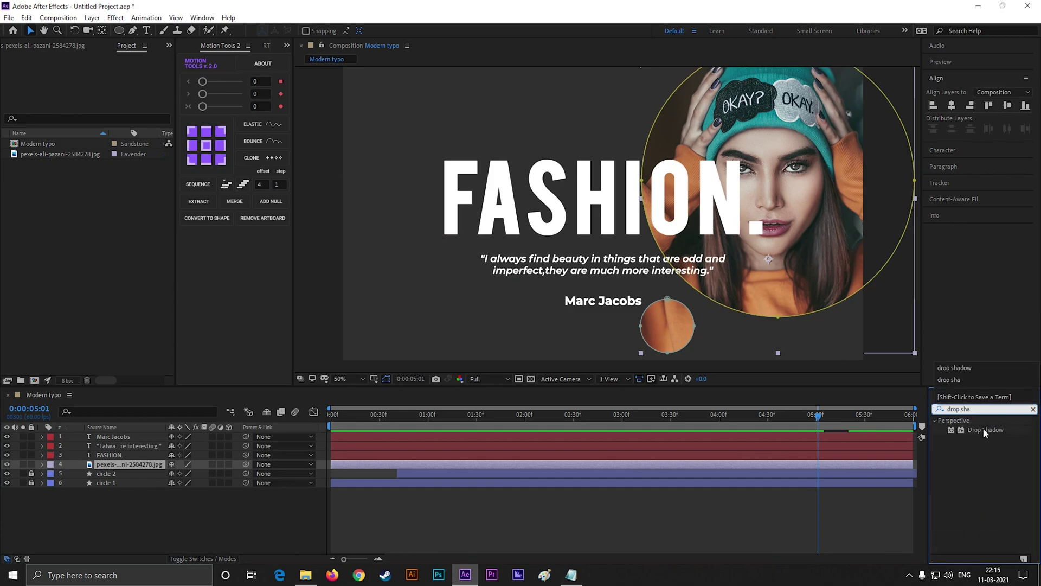
double_click(983, 429)
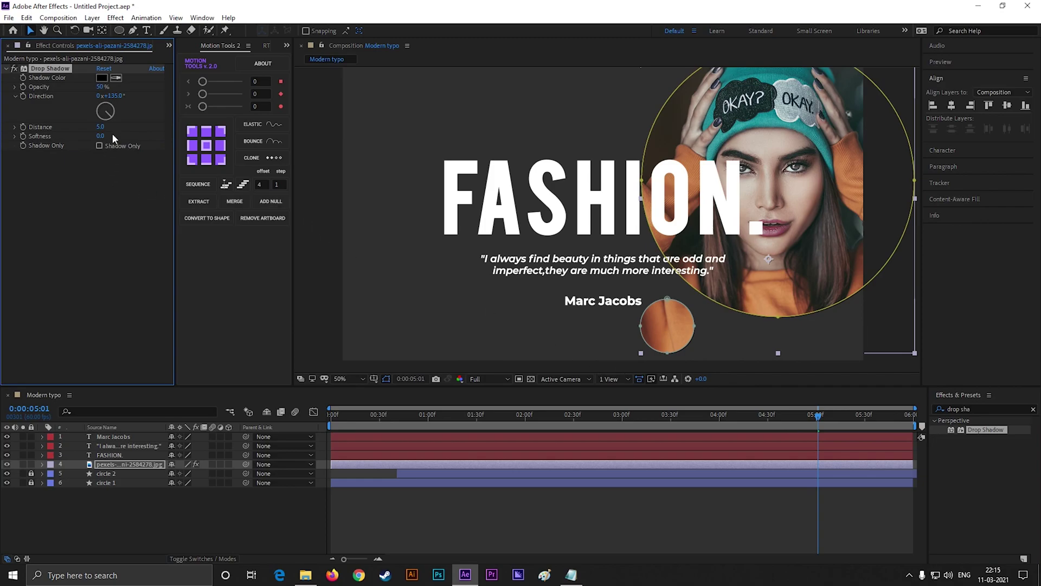
left_click_drag(101, 126, 128, 136)
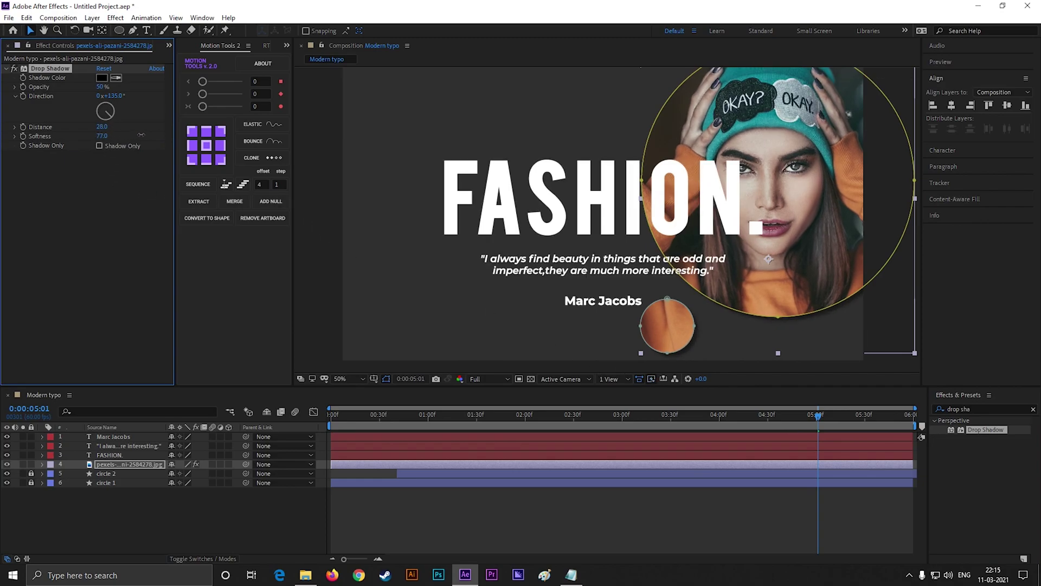
left_click_drag(101, 126, 117, 126)
Apply a Drop Shadow to the FASHION. title with distance 25 and softness 37
left_click(529, 224)
double_click(986, 429)
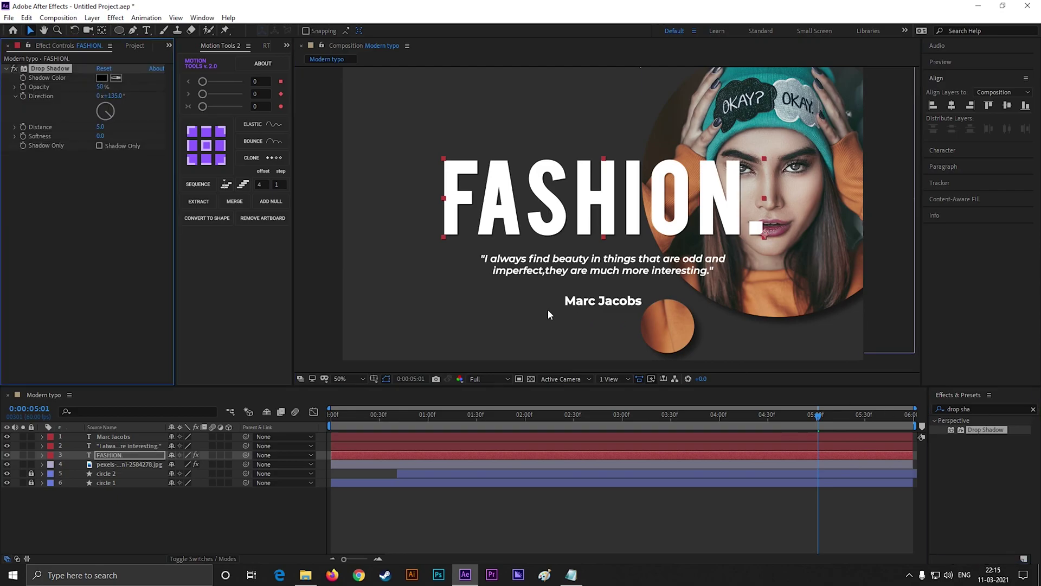
left_click_drag(100, 126, 111, 126)
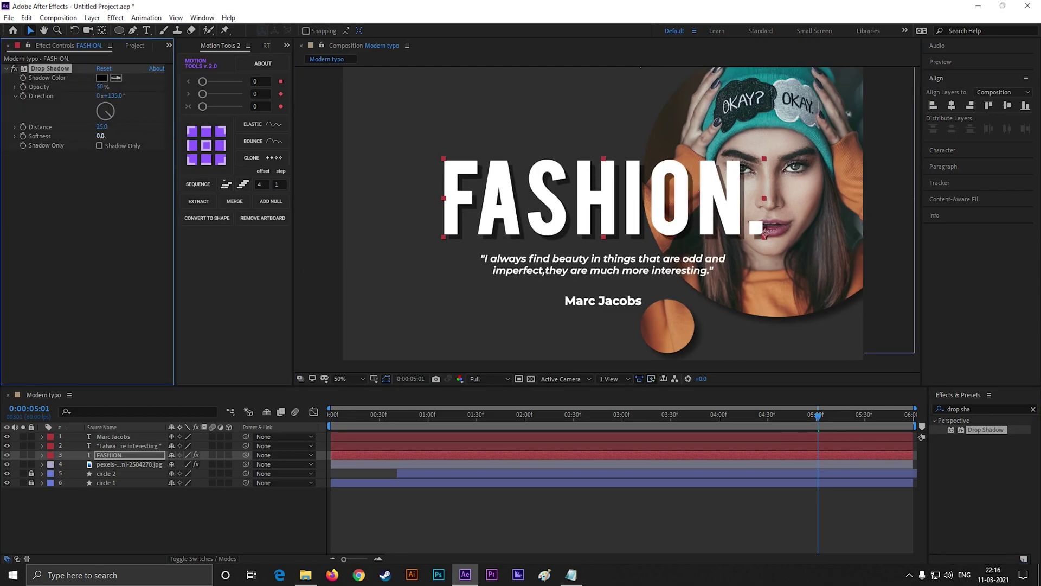
Apply Drop Shadow to the quote and to the author credit, setting the credit's distance to 12 and softness to 17
left_click(529, 273)
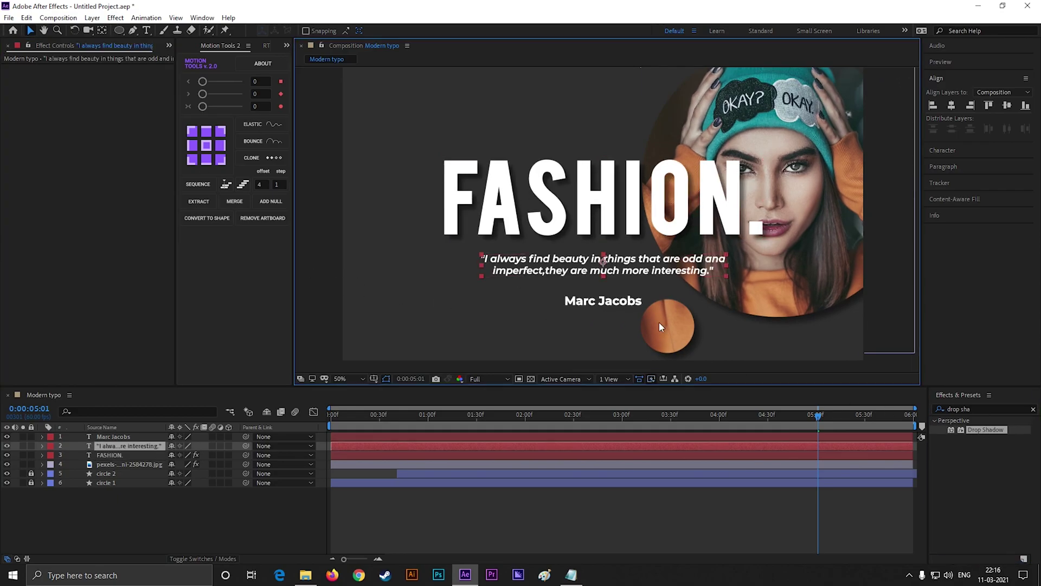
double_click(986, 430)
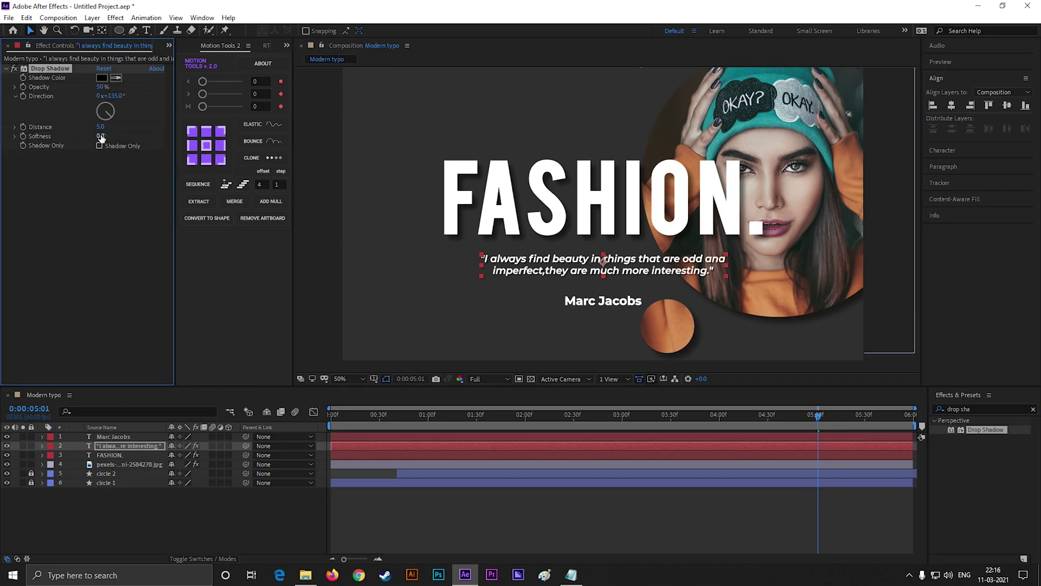
left_click_drag(100, 127, 107, 127)
left_click(603, 303)
double_click(978, 431)
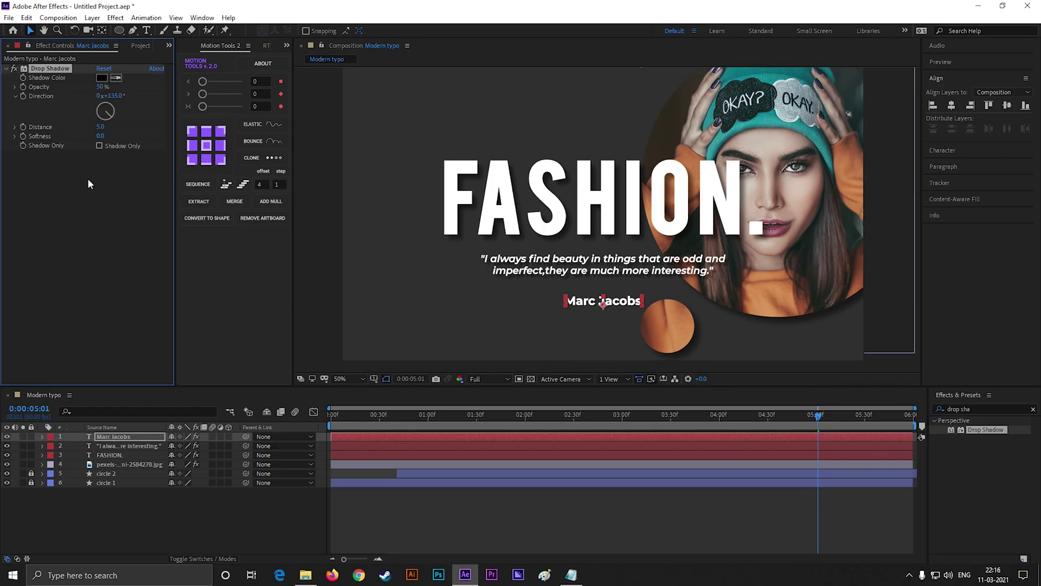
mouse_move(106, 127)
left_mouse_down()
mouse_move(108, 135)
mouse_move(93, 129)
left_mouse_up()
Play the whole animation from the start to check the shadows in motion
left_click(612, 491)
key("Home")
key("space")
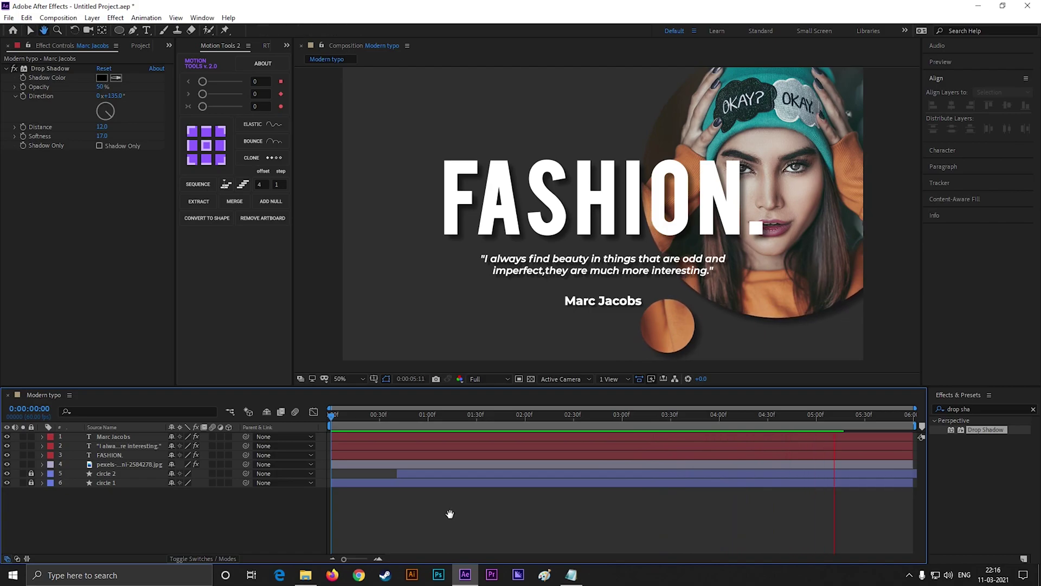
key("space")
key("space")
key("space")
Duplicate the FASHION. title layer twice at 0:00:04:42 and place both copies below the photo layer
left_click_drag(901, 414, 788, 426)
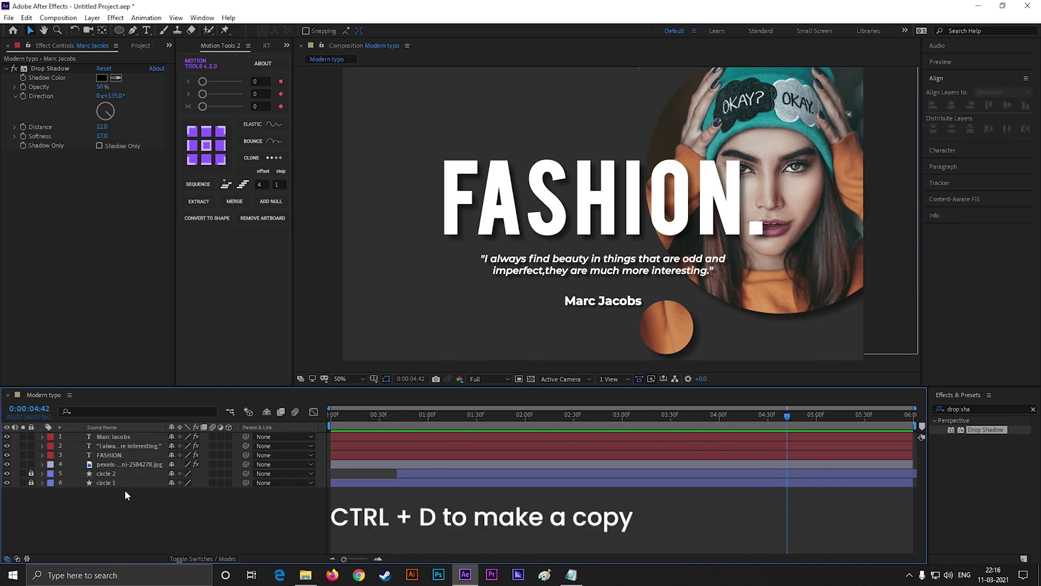
left_click(111, 455)
key("ctrl+d")
key("ctrl+d")
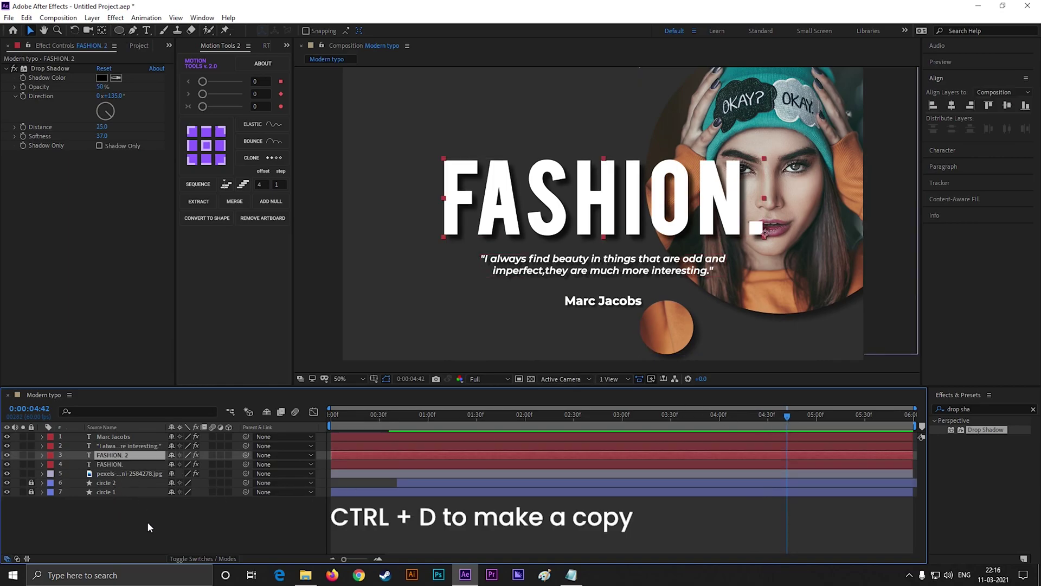
left_click_drag(117, 467, 128, 490)
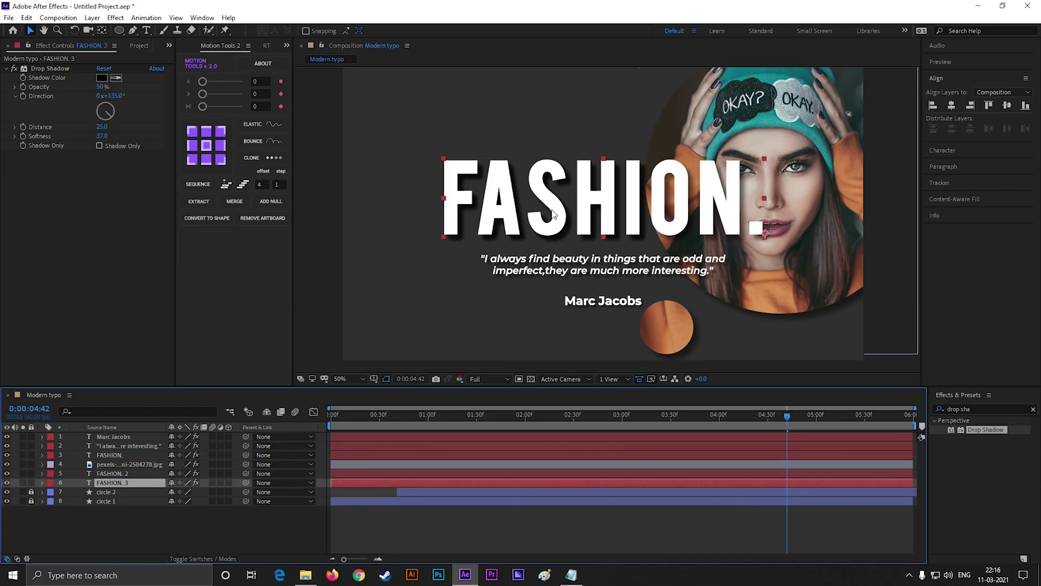
Scale both FASHION. title copies up together to 3396.4%
left_click(116, 475)
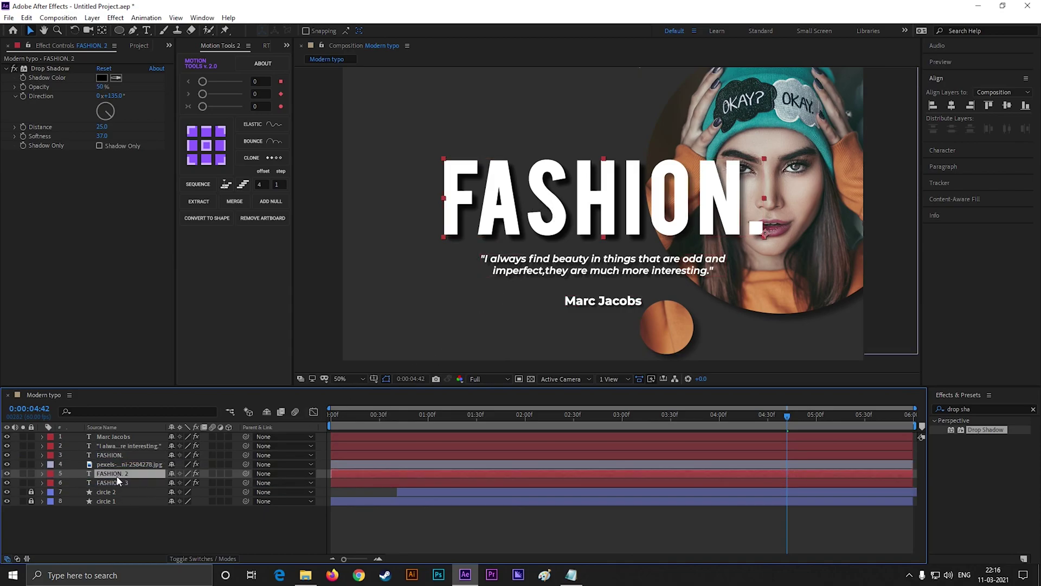
left_click(117, 481, "ctrl")
key("s")
left_click_drag(203, 483, 304, 483)
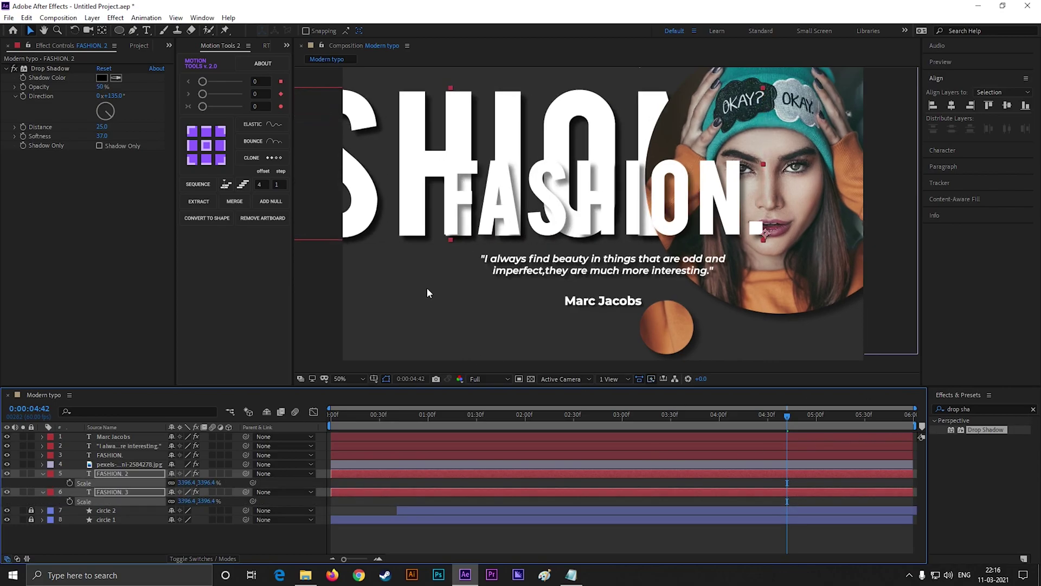
Position one enlarged title copy across the frame's upper edge and the other across its lower edge, starting near the frame's left side
scroll(428, 287, "down", 1)
left_click(442, 288)
left_click_drag(444, 222, 460, 192)
left_click(414, 259)
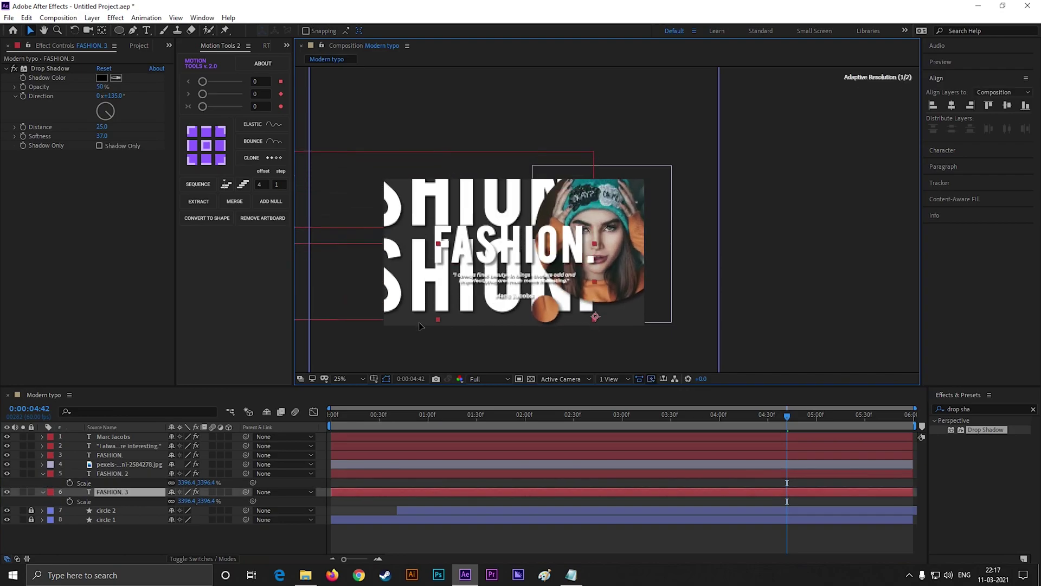
left_click_drag(419, 328, 615, 319)
left_click_drag(457, 329, 398, 329)
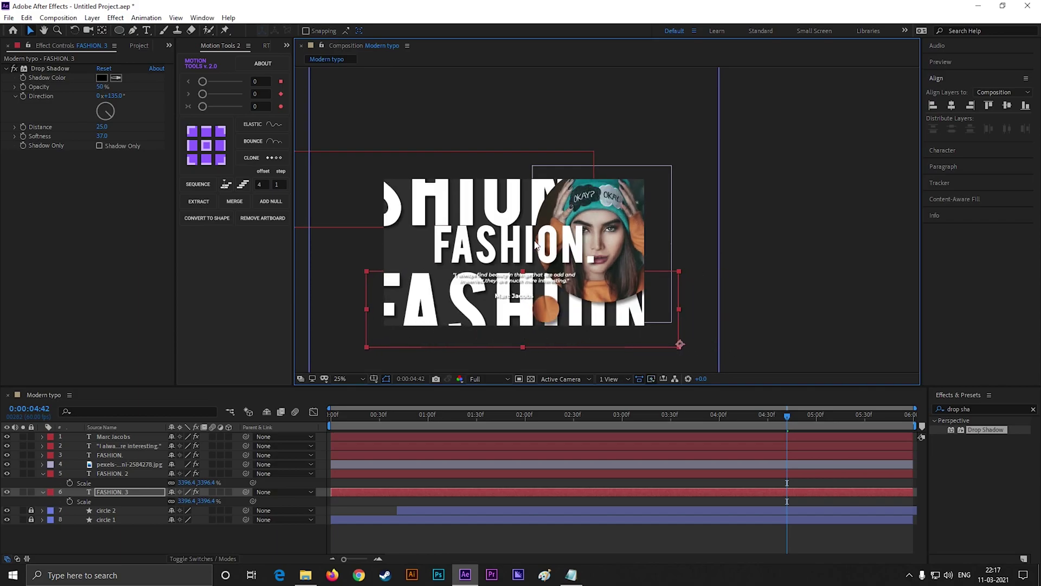
Nudge the lower title copy slightly further down and the upper copy slightly further up, away from the main title
left_click_drag(470, 205, 471, 200)
left_click(470, 316, "shift")
left_click_drag(471, 316, 471, 323)
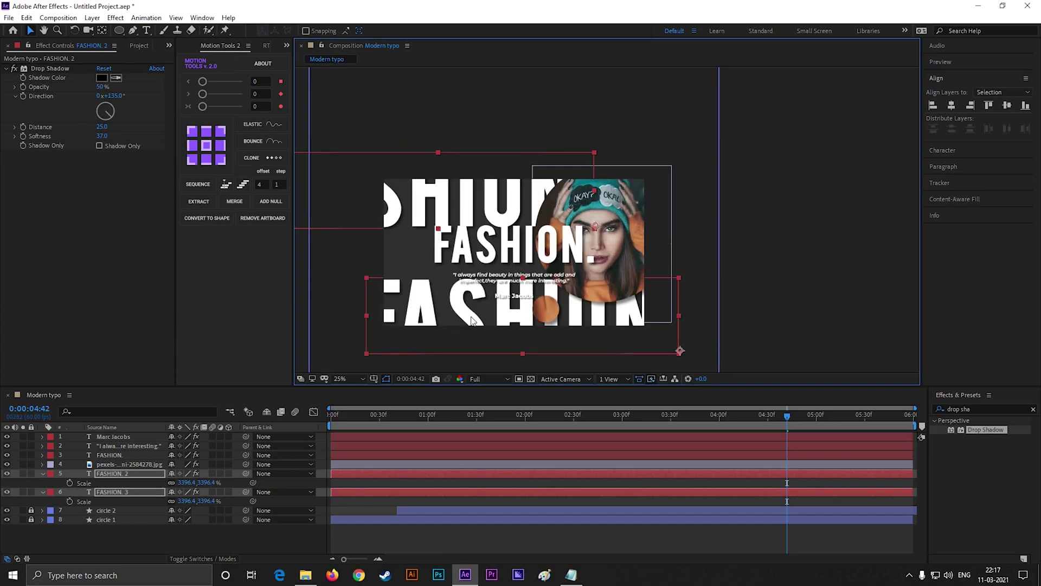
left_click(506, 148)
left_click_drag(467, 206, 468, 197)
Apply the Fill effect to both enlarged FASHION. title copies
left_click(461, 301)
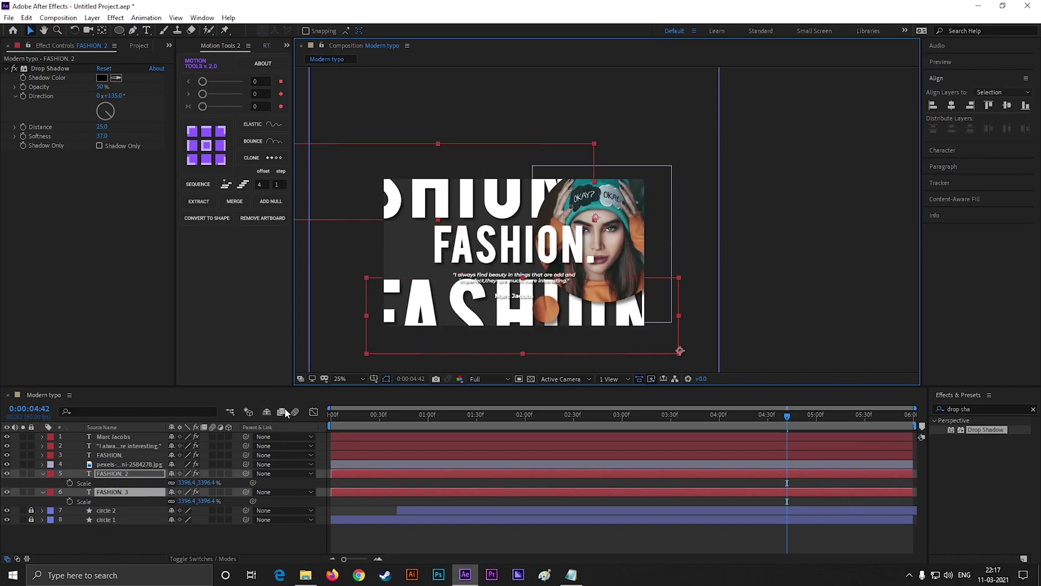
left_click(983, 410)
type("fill")
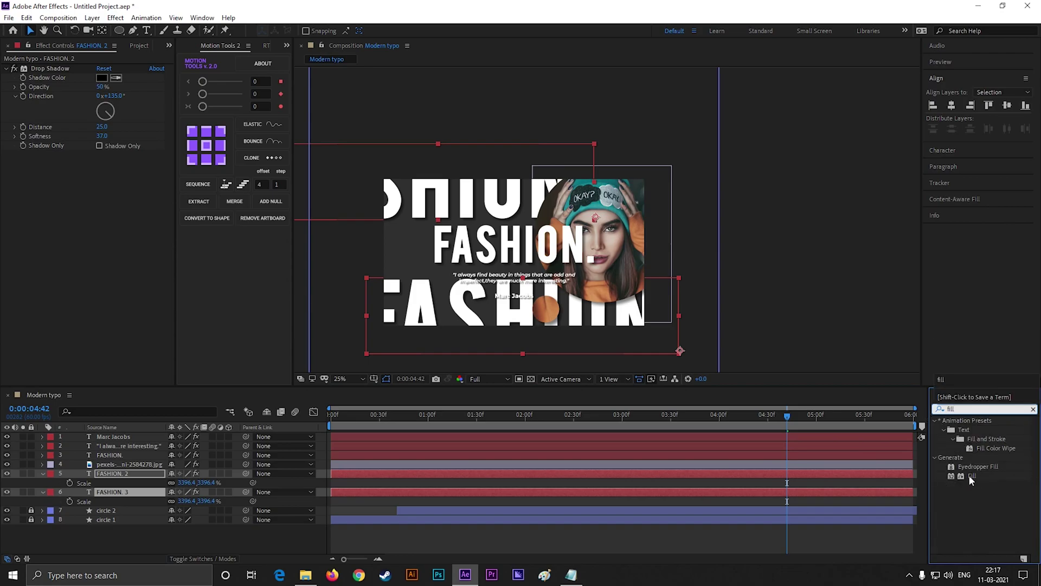
double_click(971, 475)
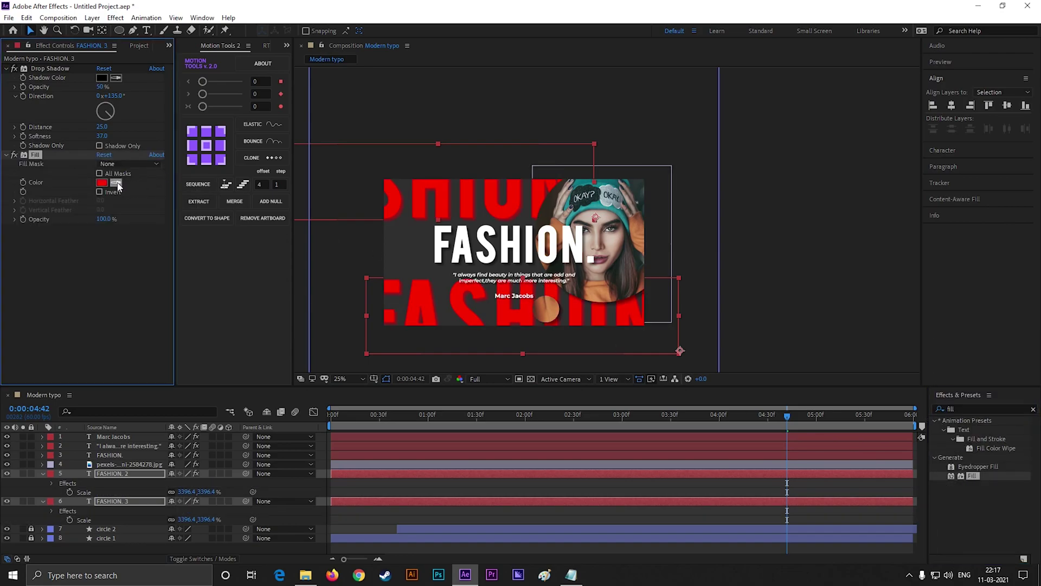
Sample the dark grey background as the fill colour of both enlarged title copies, then darken it to 2A2A2A
left_click(402, 245)
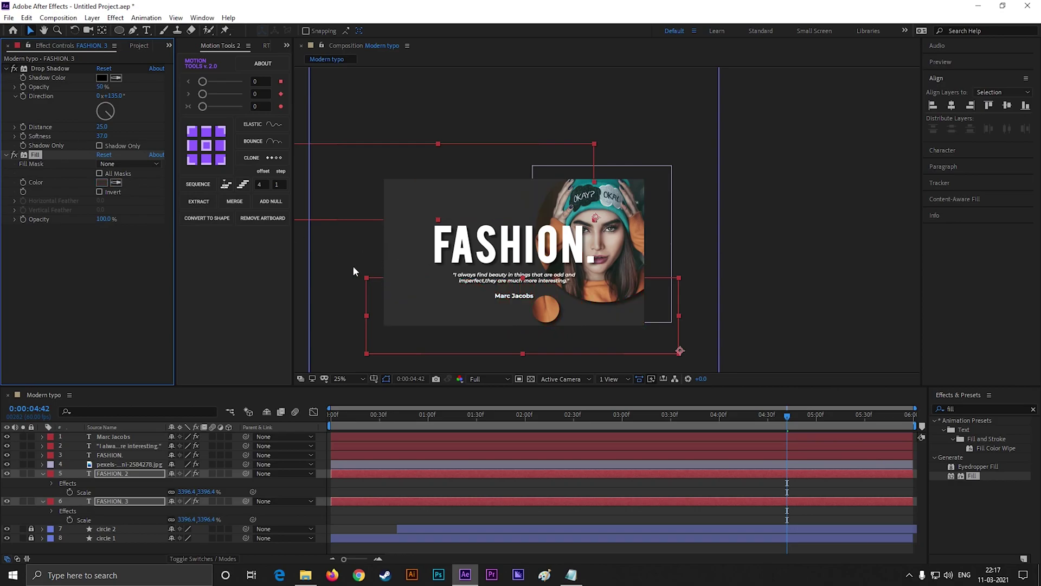
left_click(103, 184)
left_click(143, 395)
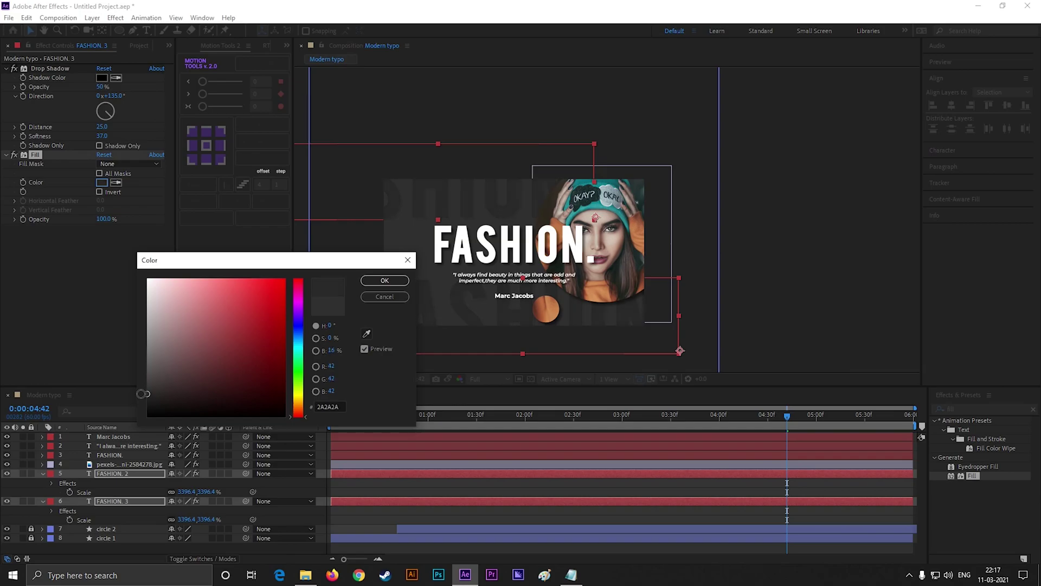
left_click(385, 280)
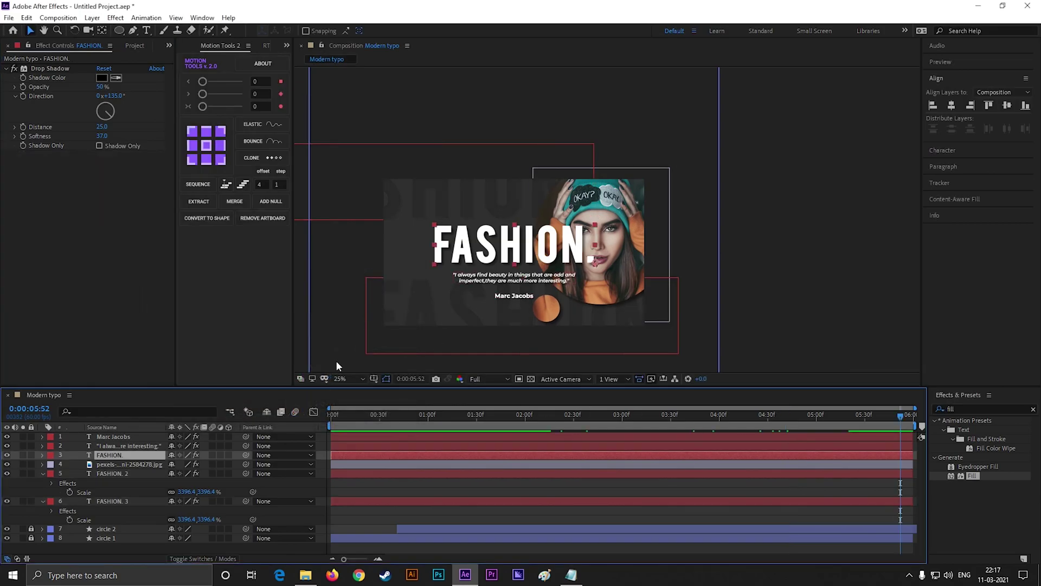
Play back the animation to check the darkened oversized titles behind the main title and photo
left_click(356, 378)
left_click(341, 197)
left_click(355, 379)
left_click(360, 196)
key("space")
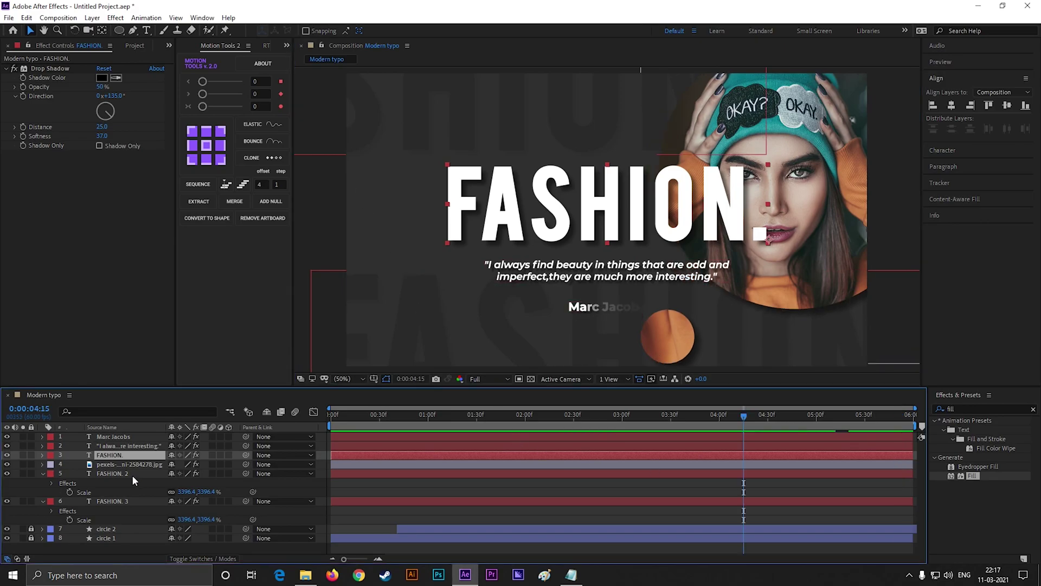
Lower the layer opacity of both enlarged FASHION. title copies to 68%
left_click(129, 476)
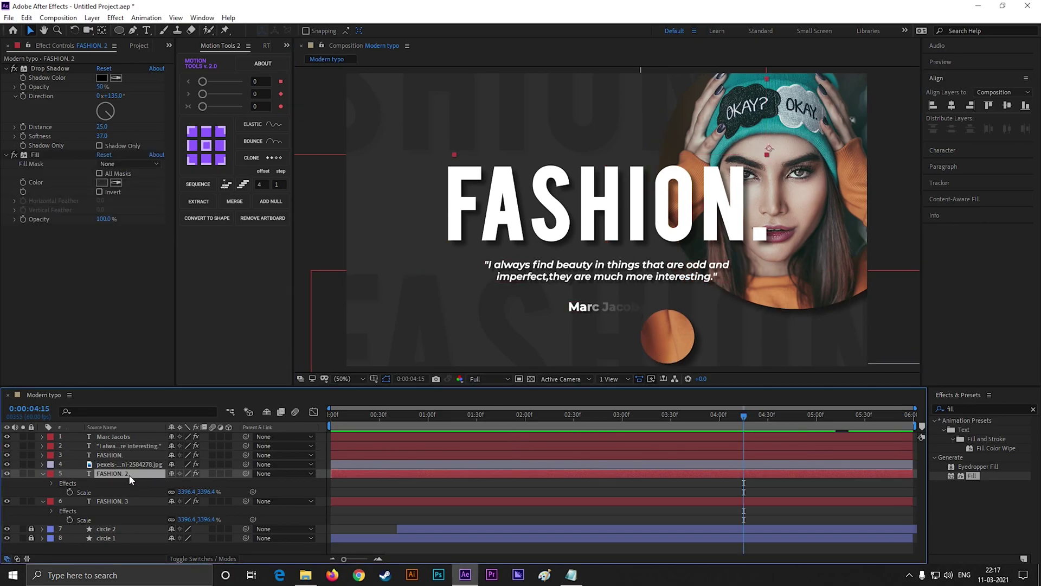
left_click(124, 502, "shift")
key("t")
left_click_drag(174, 501, 150, 503)
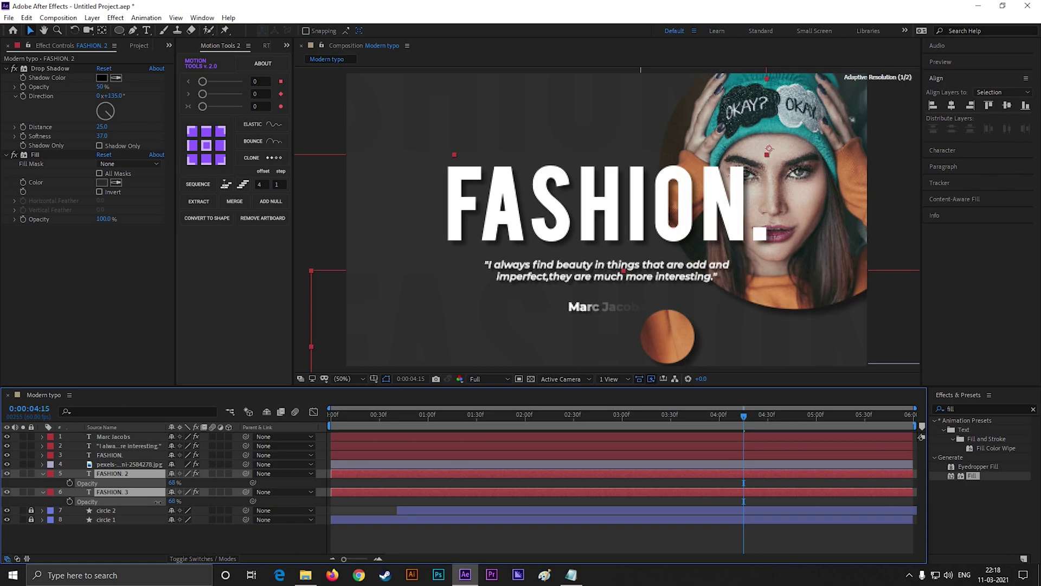
Preview the whole animation from its beginning to check the circle transitions, titles and photo reveal
left_click_drag(715, 416, 334, 440)
key("space")
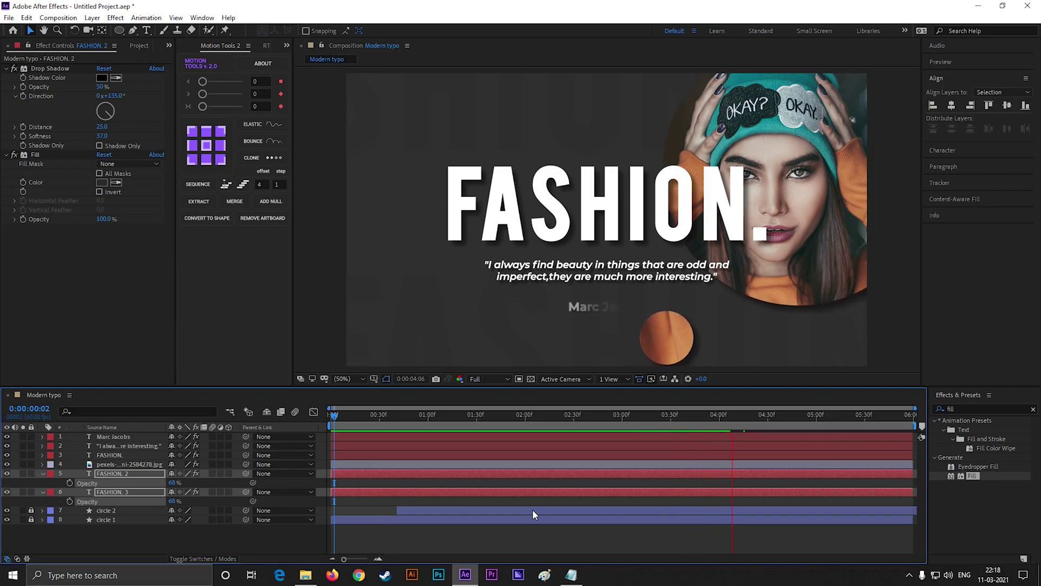
key("space")
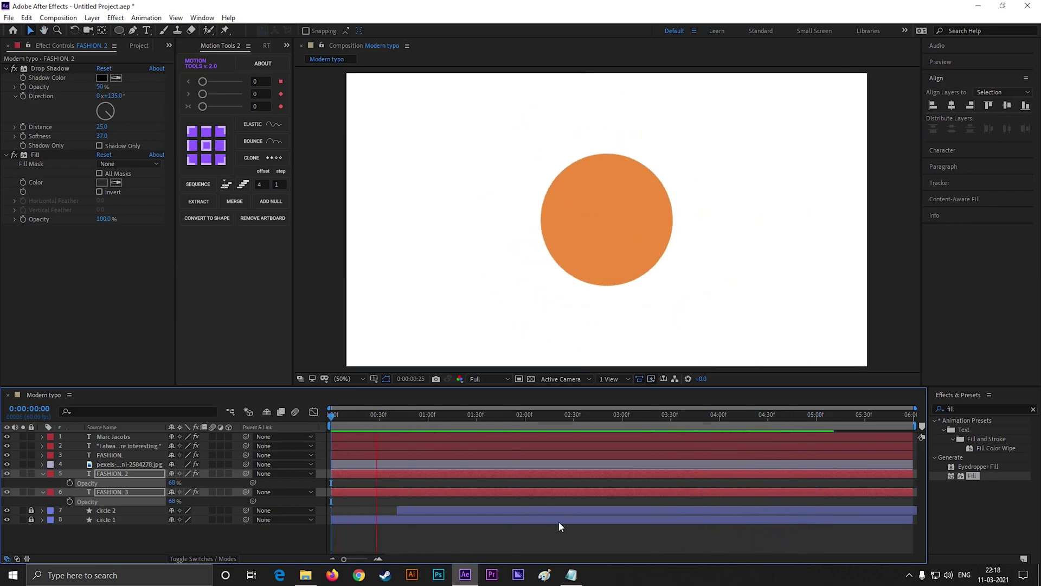